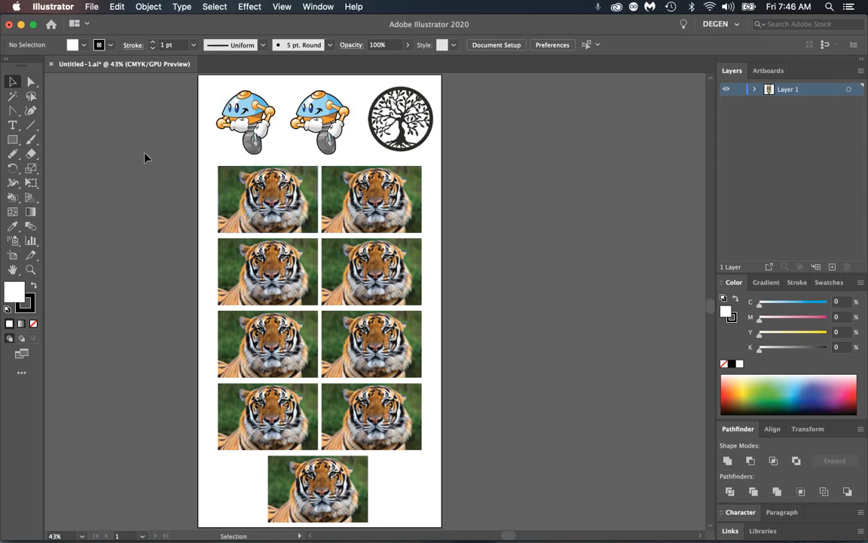
Inspect the robot, tree and tiger images and the Image Trace presets available for the first tiger photo.
click(259, 119)
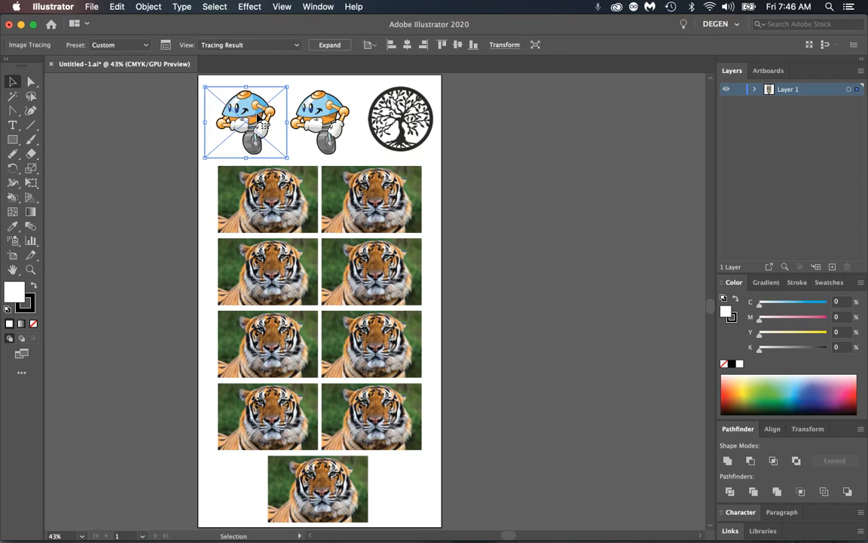
click(320, 124)
click(390, 137)
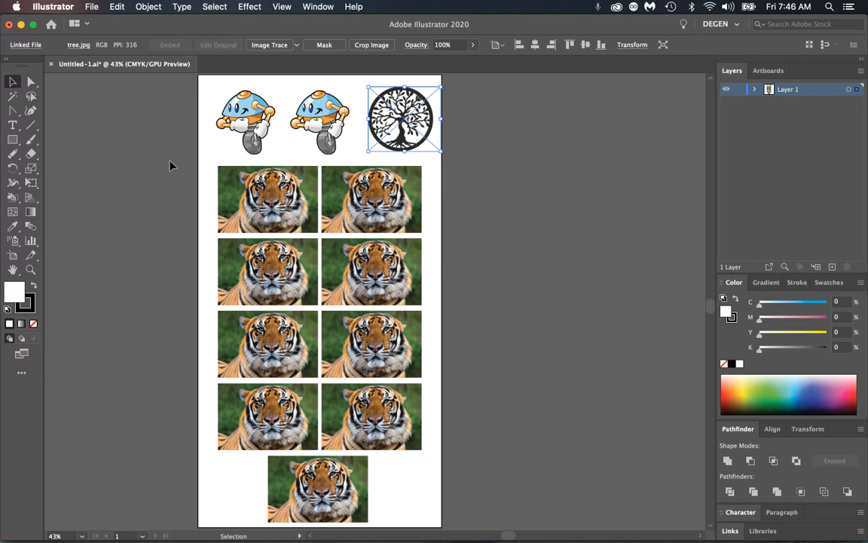
click(289, 198)
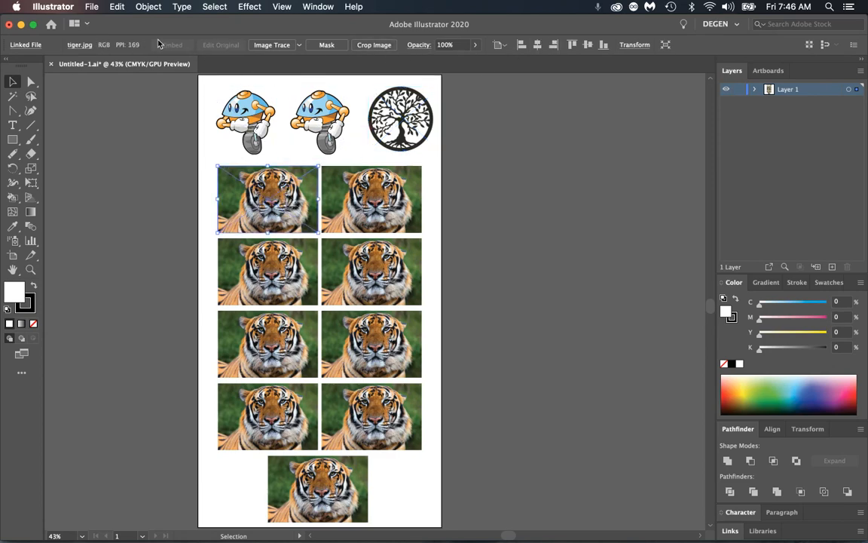
click(301, 46)
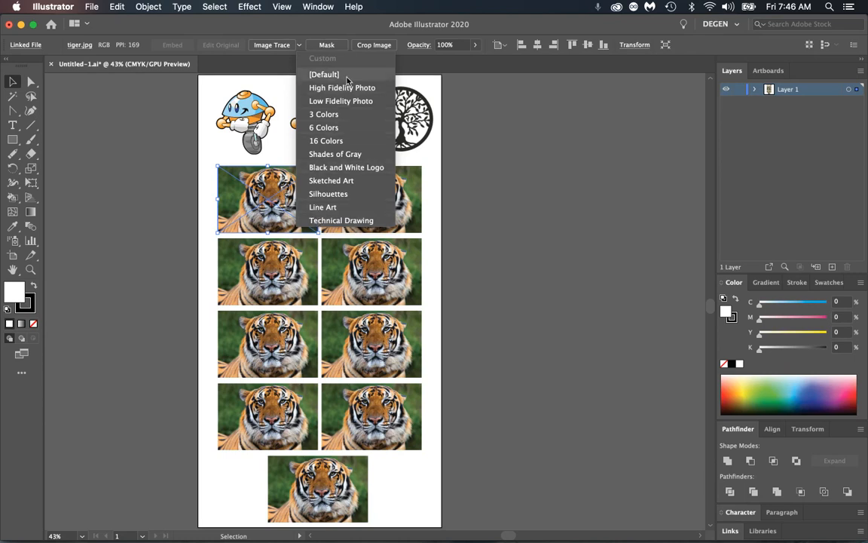
click(522, 116)
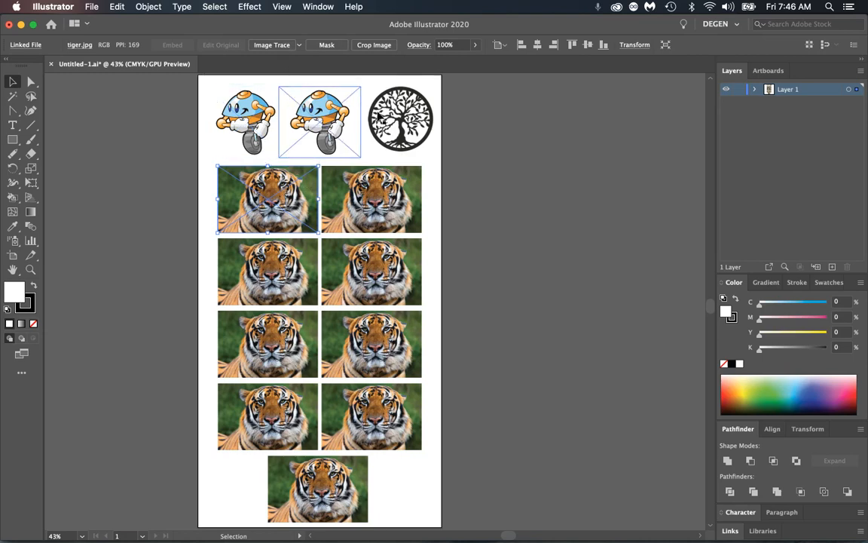
click(504, 122)
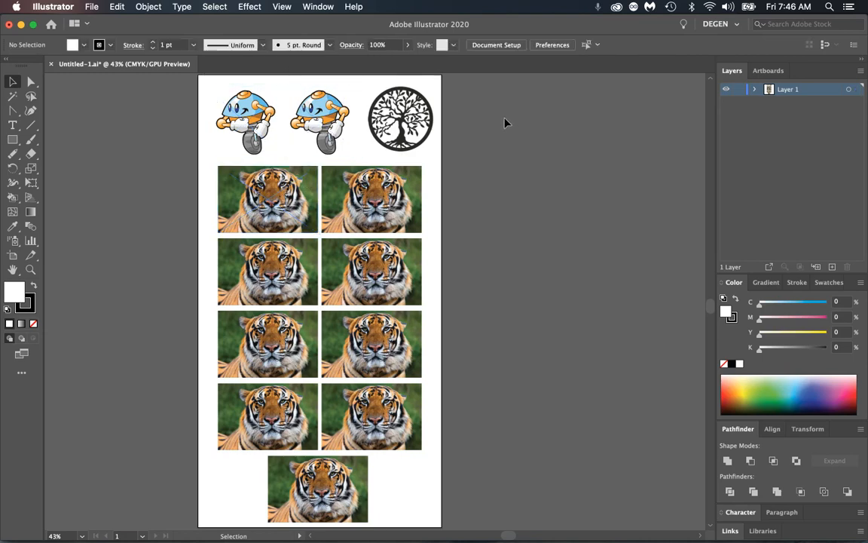
Show the Image Trace settings beside the artboard with the Advanced options expanded.
click(319, 7)
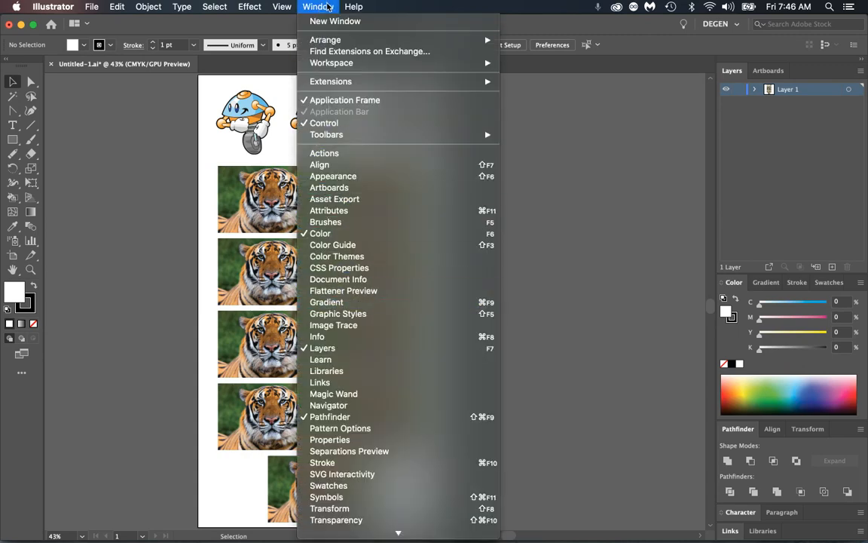
click(334, 325)
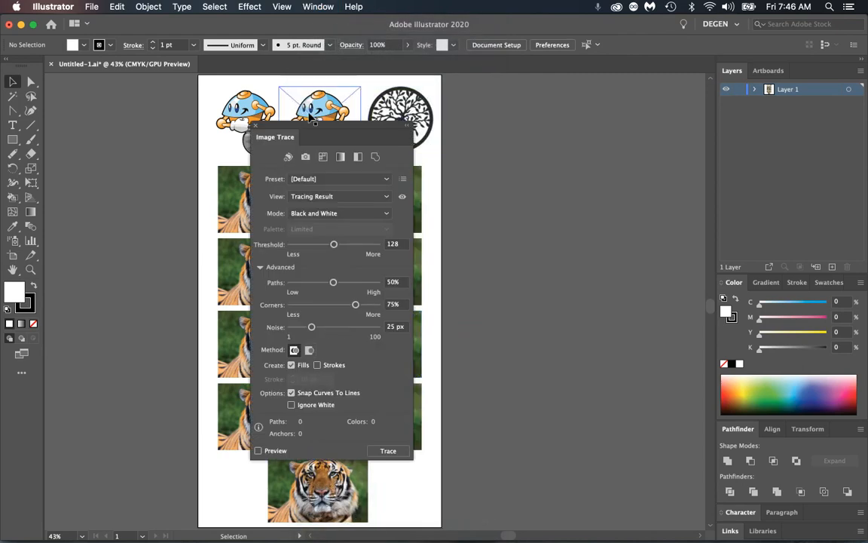
drag(305, 128, 528, 89)
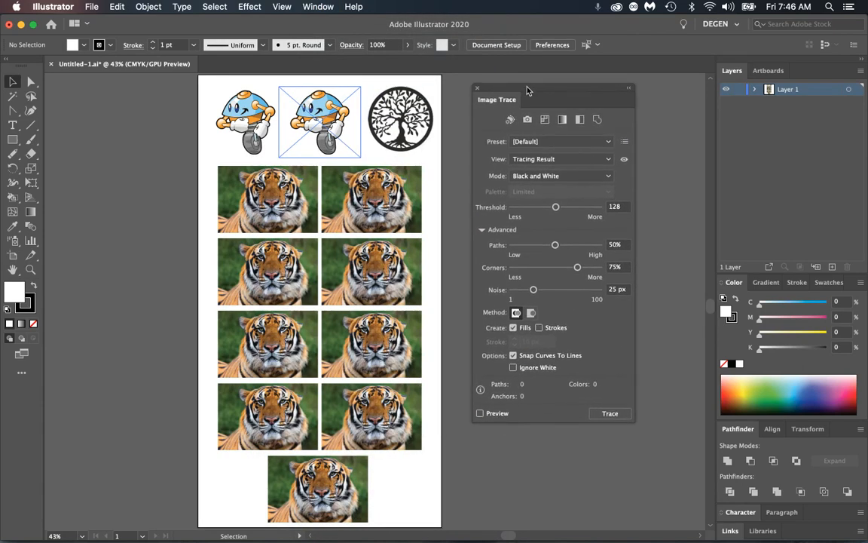
click(483, 230)
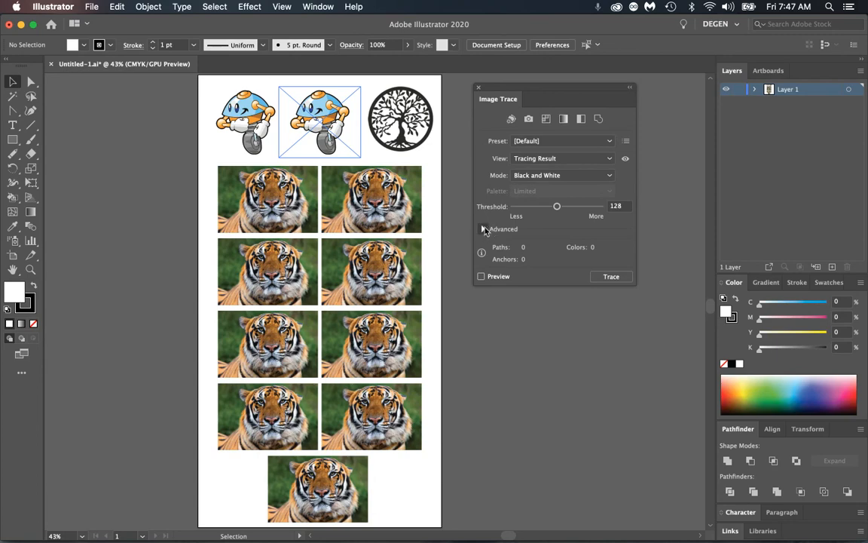
click(483, 230)
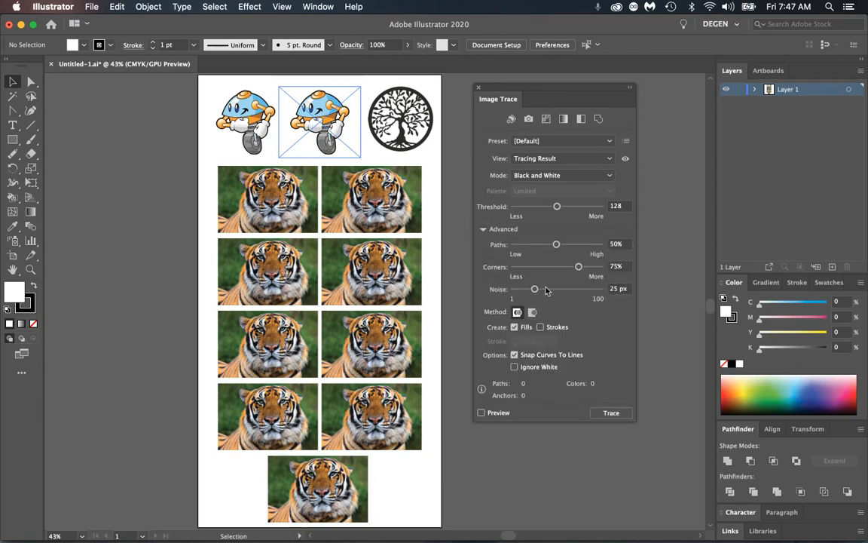
Change the first robot's tracing mode to Black and White.
click(228, 101)
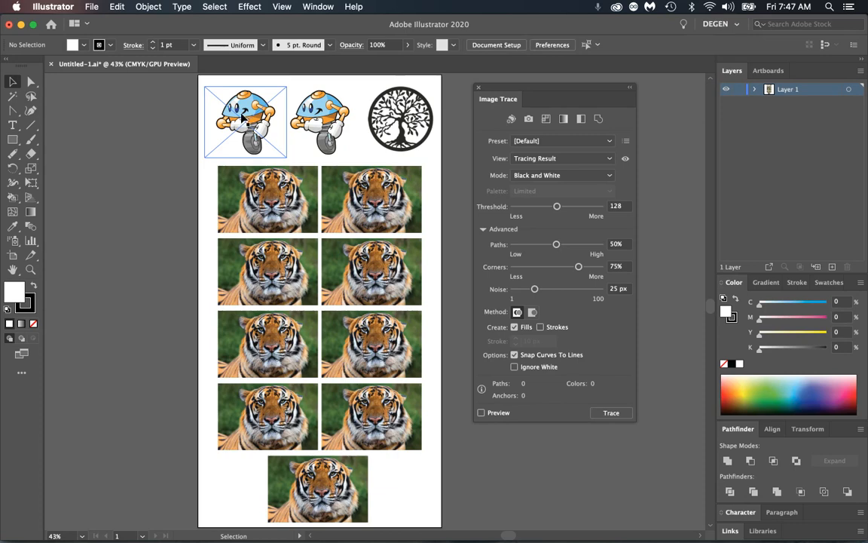
key(z)
drag(276, 97, 353, 136)
drag(320, 101, 255, 150)
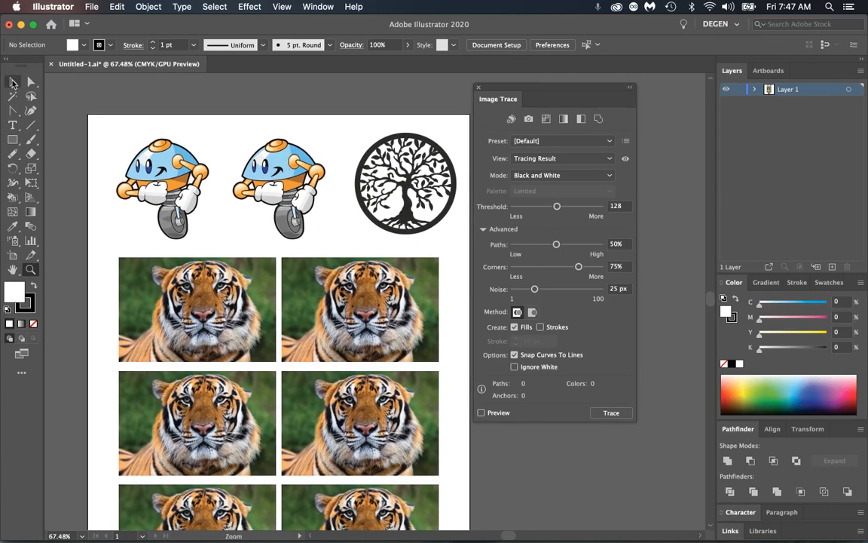
click(12, 81)
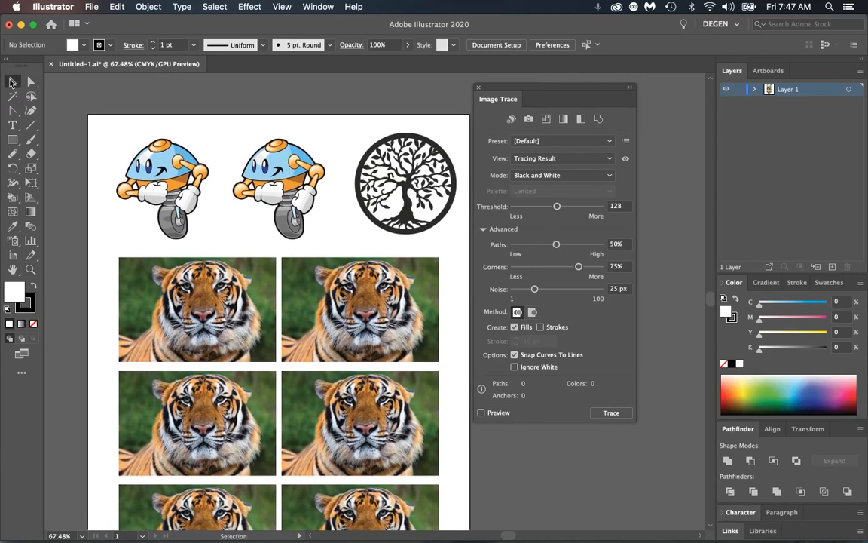
click(161, 171)
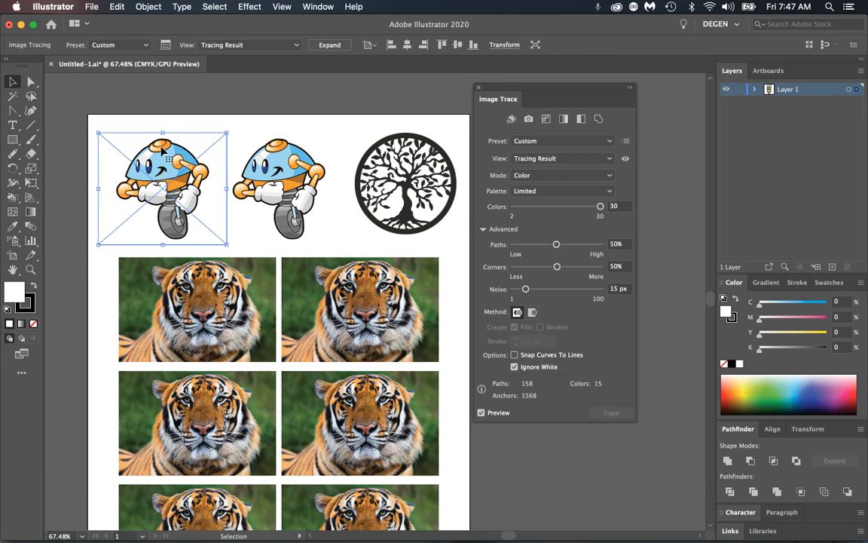
click(611, 142)
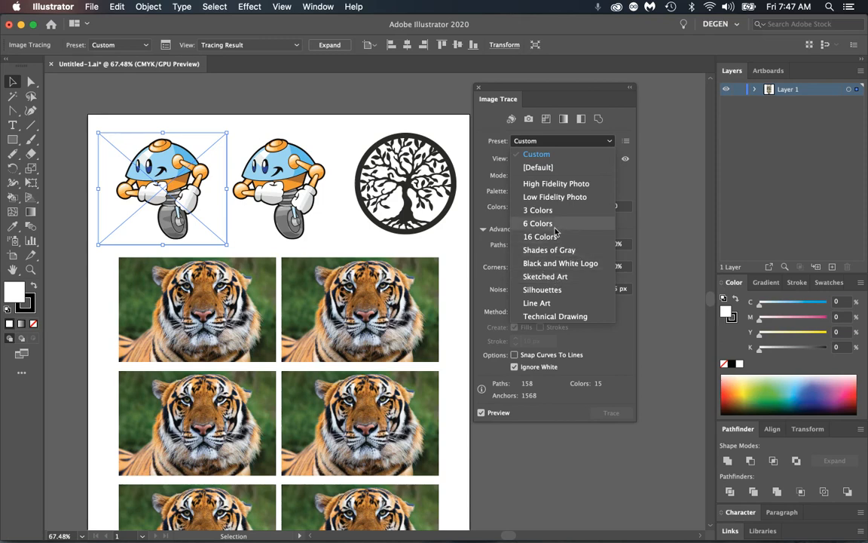
click(493, 120)
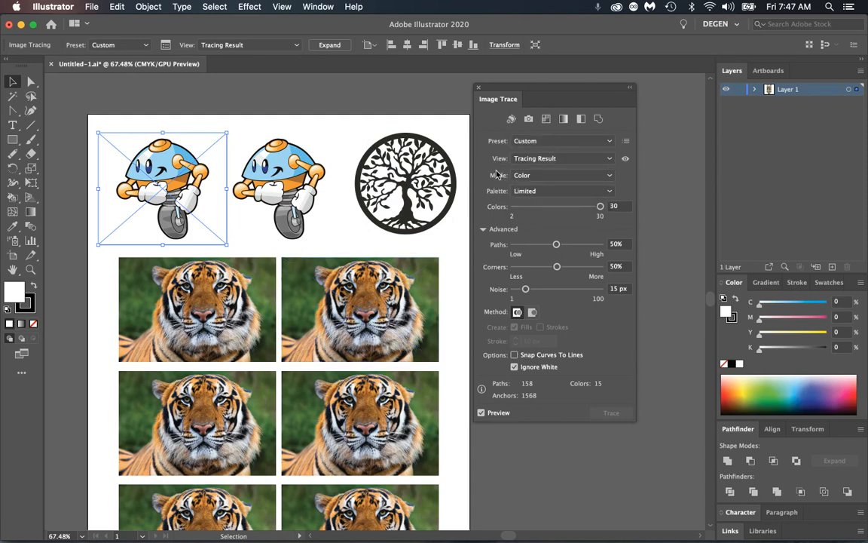
click(610, 175)
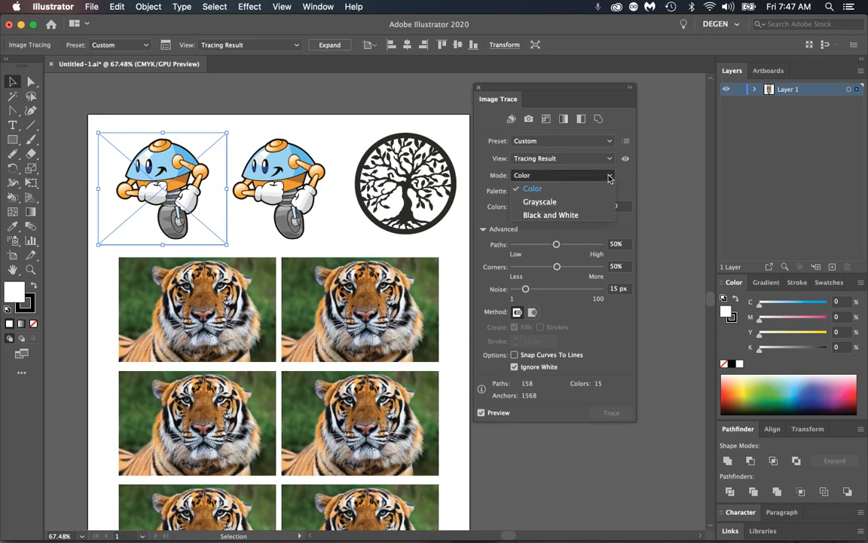
click(581, 217)
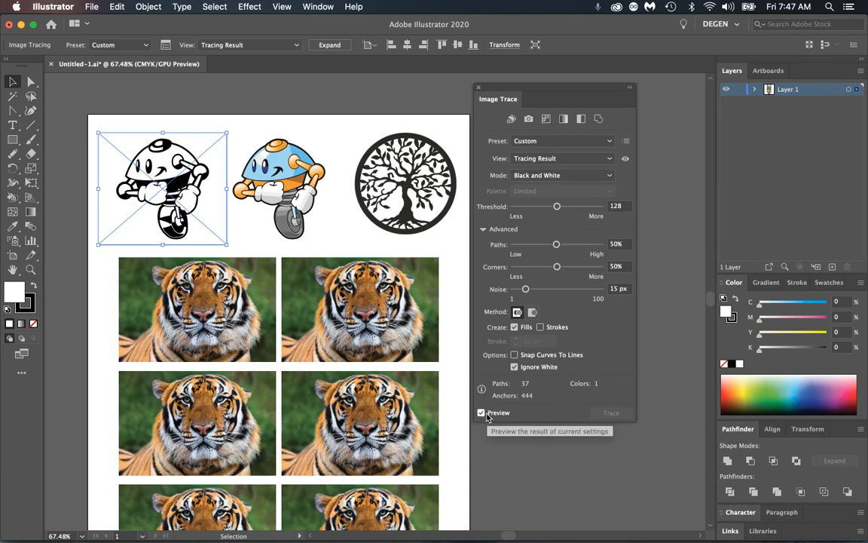
Set the first robot's tracing Threshold to 120 and Paths to 57%.
shift+click(296, 154)
click(166, 185)
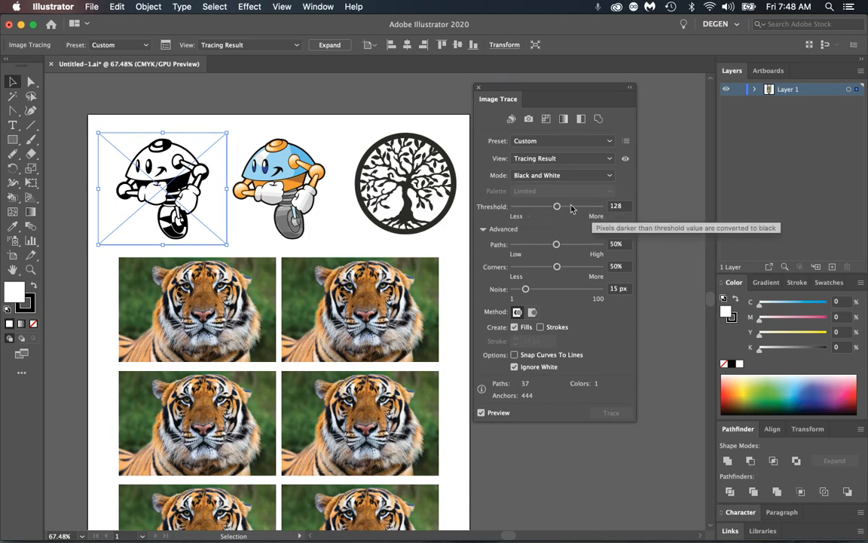
drag(558, 209, 544, 213)
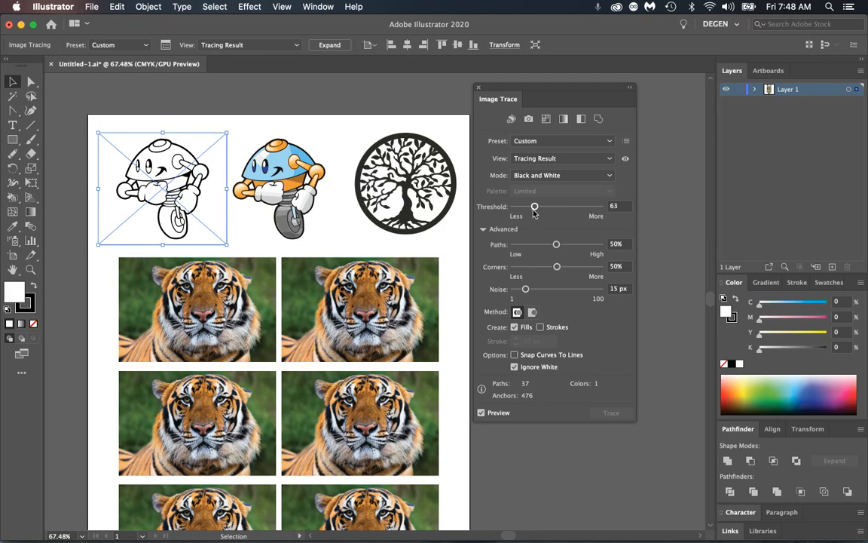
drag(536, 210, 528, 208)
mouse_move(528, 210)
mouse_down()
mouse_move(570, 211)
mouse_move(534, 211)
mouse_up()
shift+click(302, 183)
shift+click(302, 183)
shift+click(406, 183)
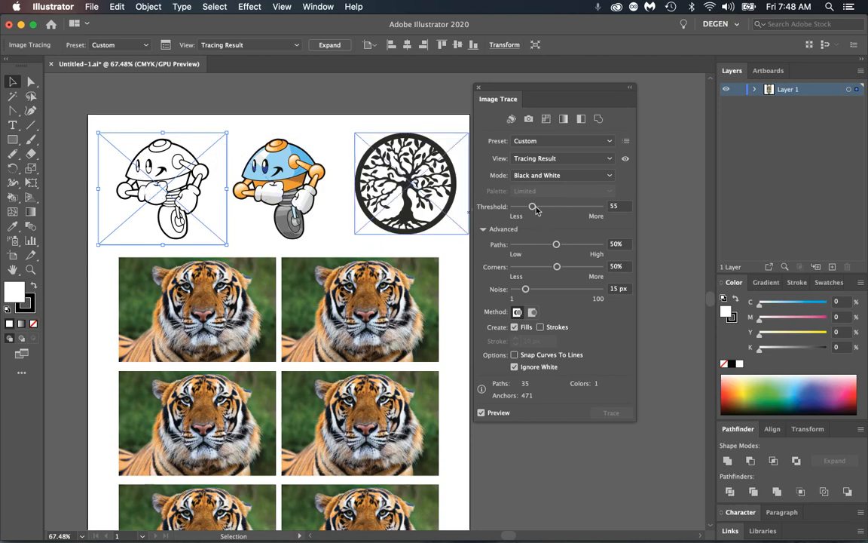
drag(537, 211, 555, 210)
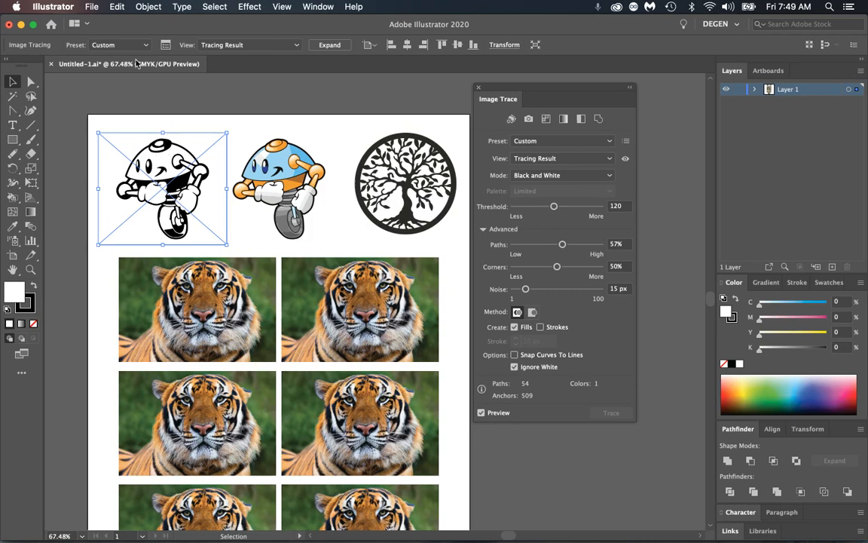
Expand the first robot's black-and-white tracing into editable vector paths.
click(149, 7)
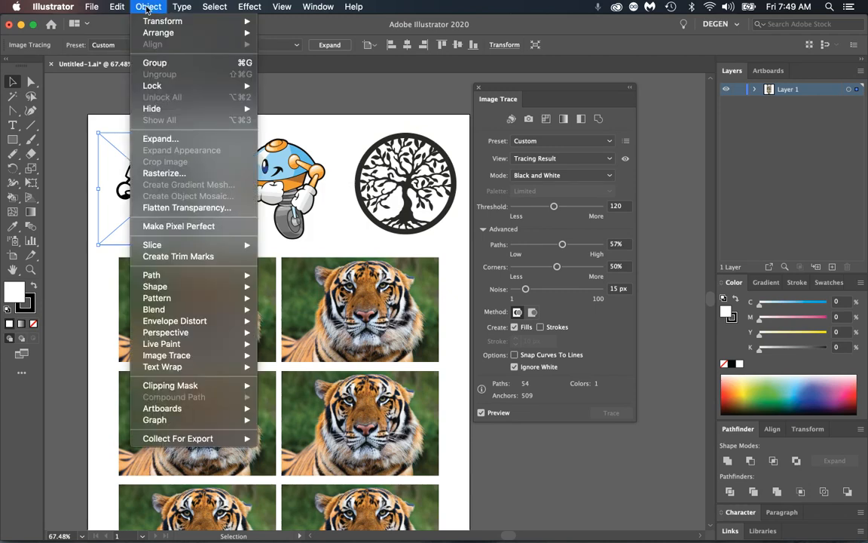
mouse_move(181, 358)
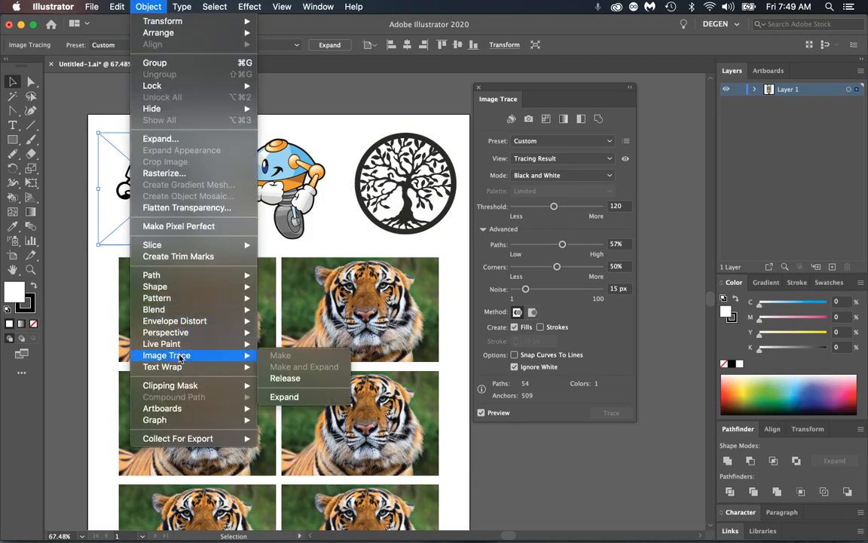
click(296, 399)
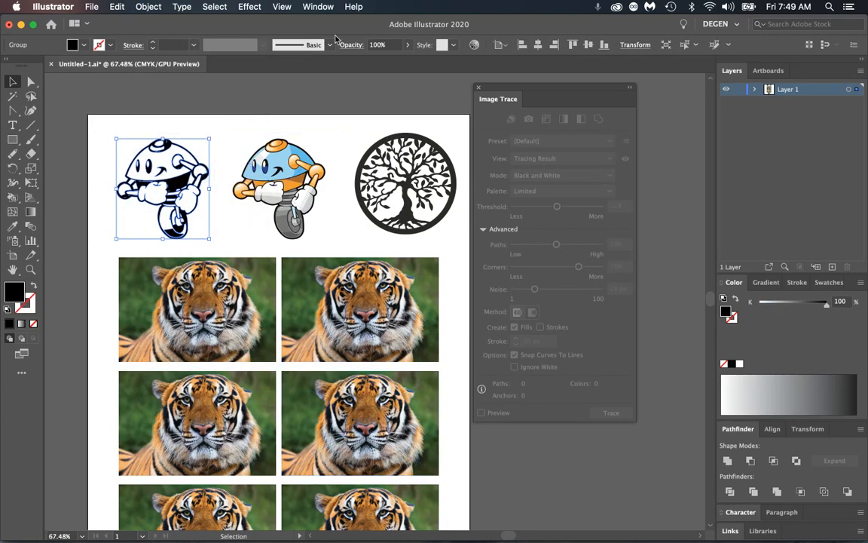
Check the expanded robot's vector paths in Outline view and return to Preview.
click(282, 7)
click(293, 32)
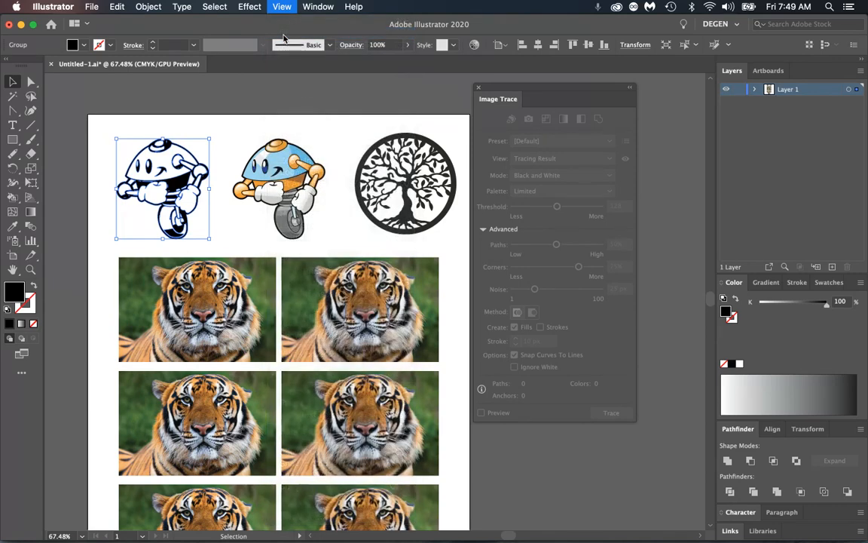
click(240, 102)
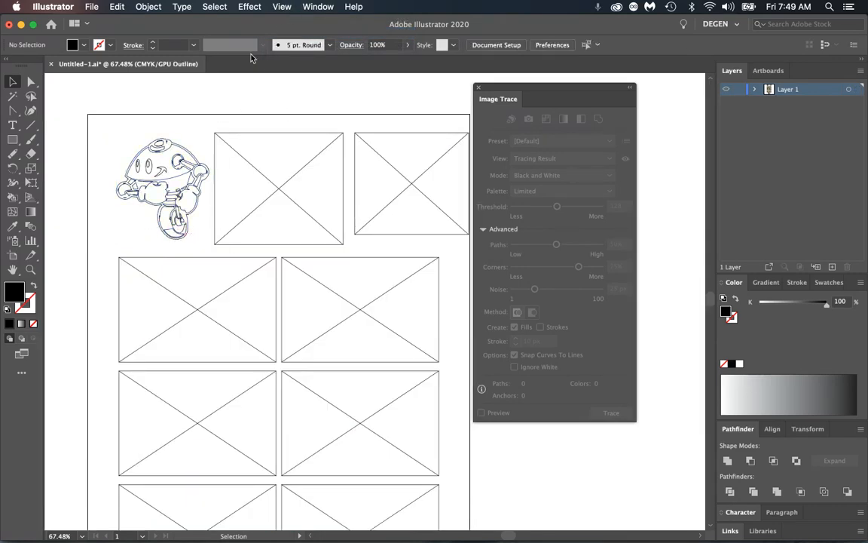
click(281, 6)
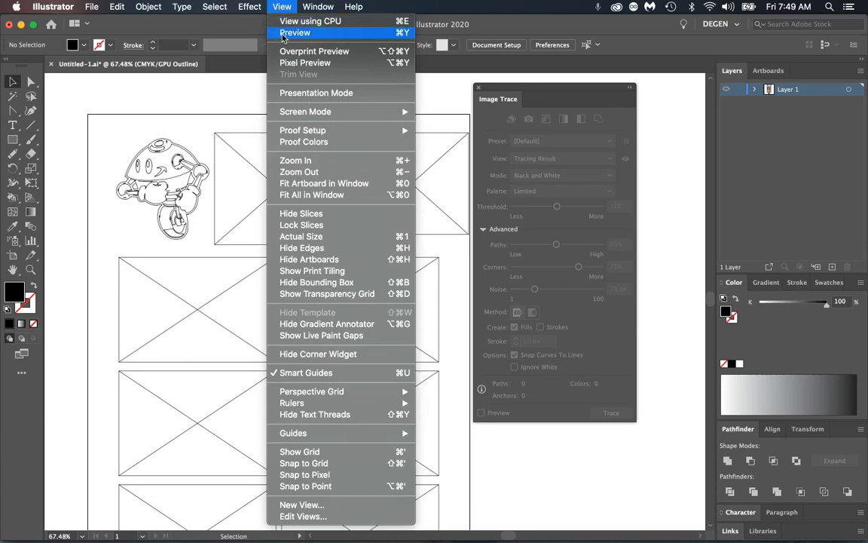
click(285, 33)
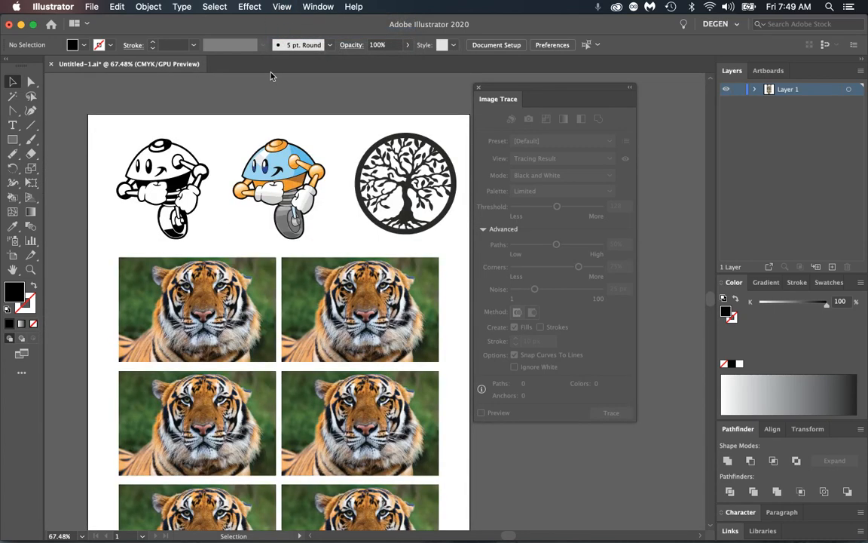
Delete the thin white sliver beside the knuckles of the black-and-white robot's gloved hand, using Group Selection.
key(z)
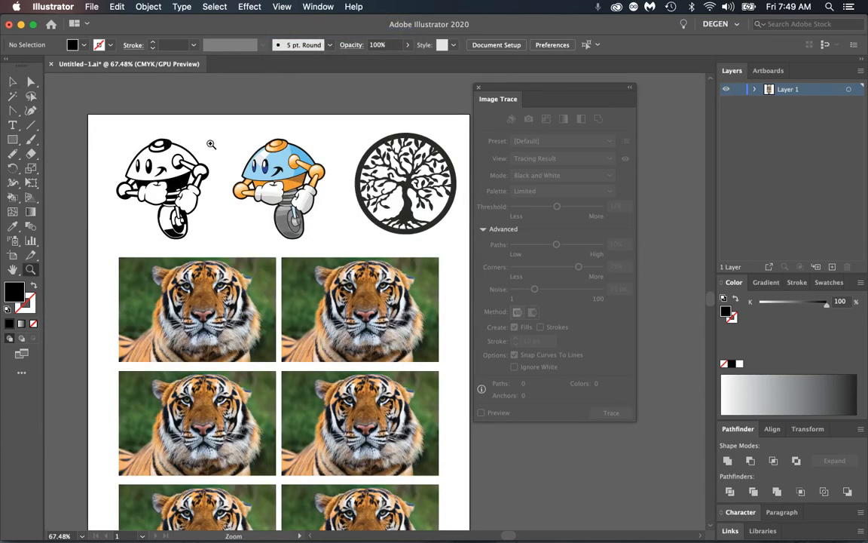
click(208, 142)
drag(223, 133, 267, 137)
drag(170, 208, 284, 220)
drag(85, 157, 147, 160)
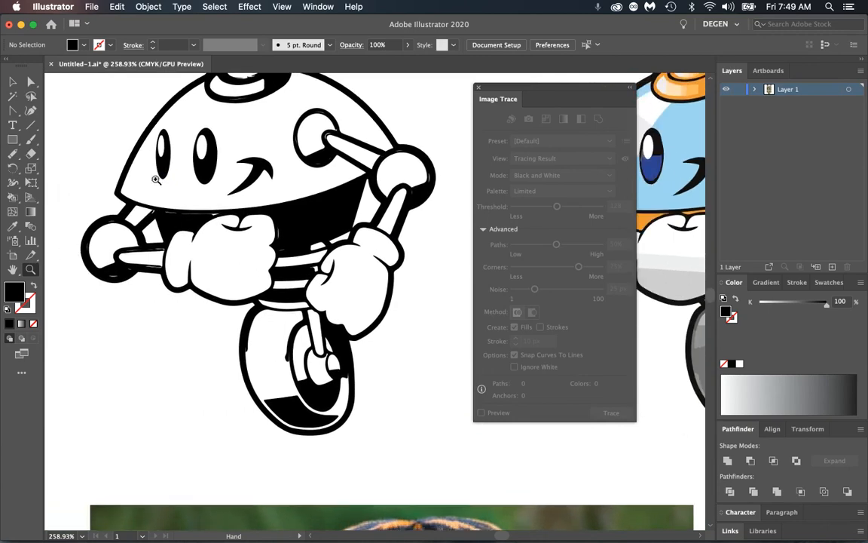
drag(151, 216, 143, 216)
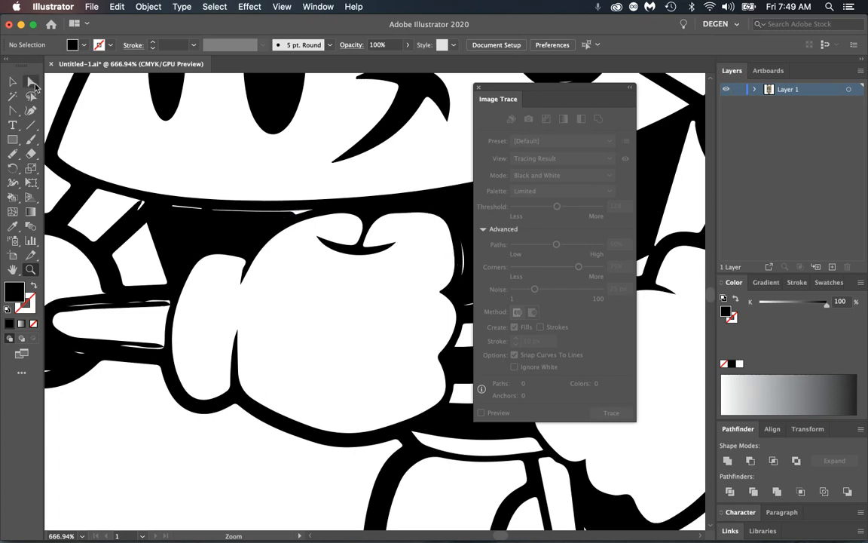
drag(30, 80, 82, 92)
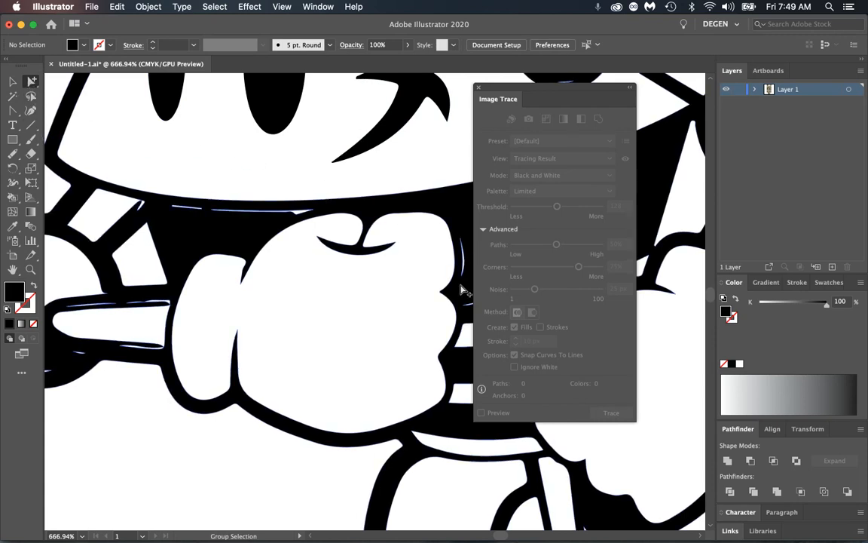
click(462, 257)
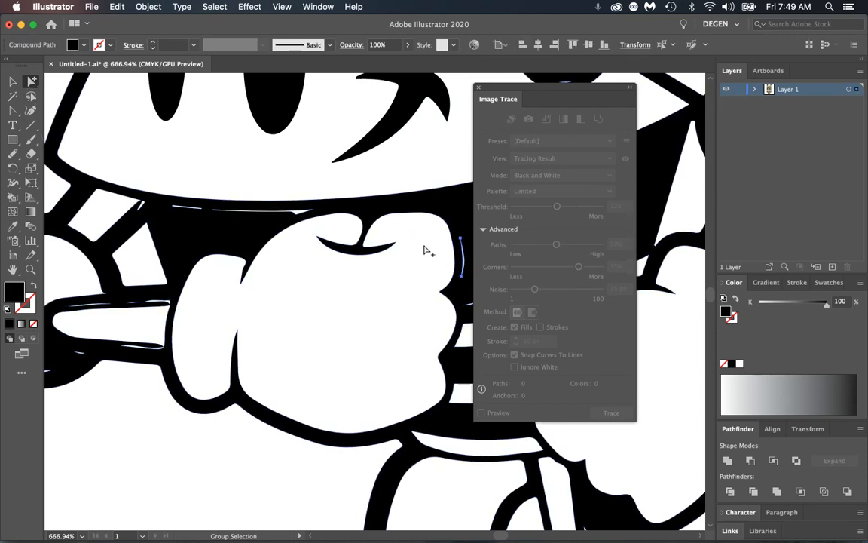
key(Delete)
Delete the two thin white slivers in the black area just under the robot's head, above the glove.
click(296, 213)
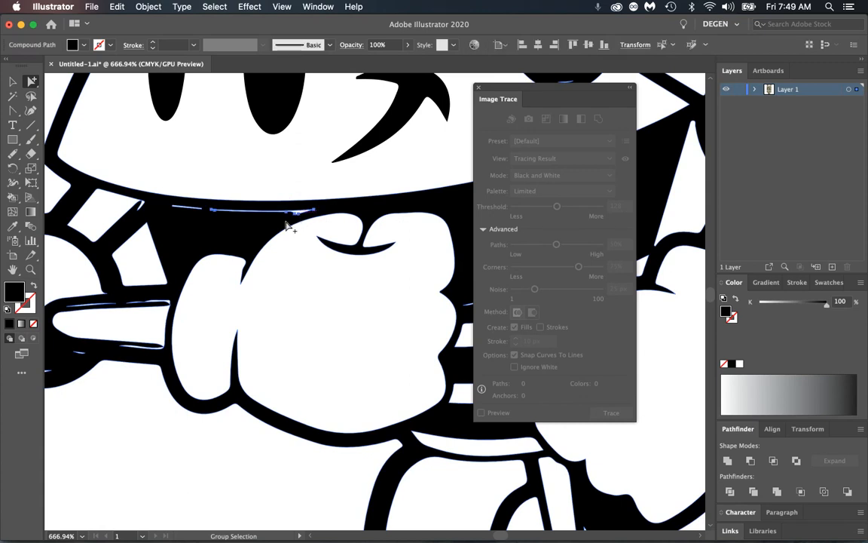
key(Delete)
click(202, 209)
key(Delete)
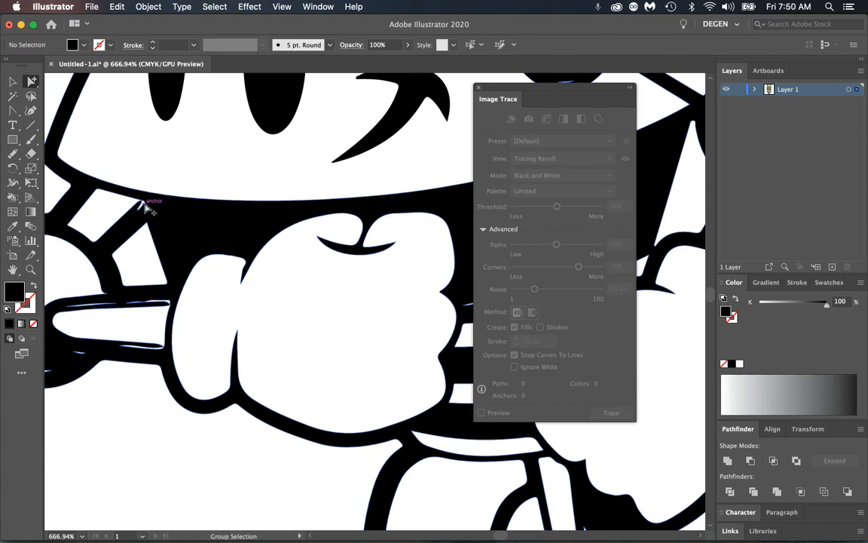
Cut the white shape's path with the Scissors where the hooked sliver starts, at the arm's upper corner below the head.
click(145, 205)
key(z)
drag(121, 189, 427, 323)
click(32, 81)
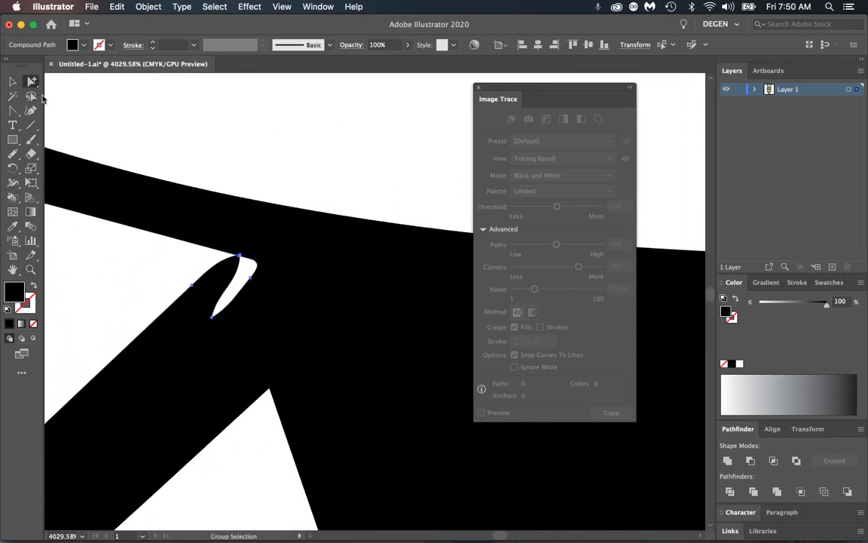
click(255, 279)
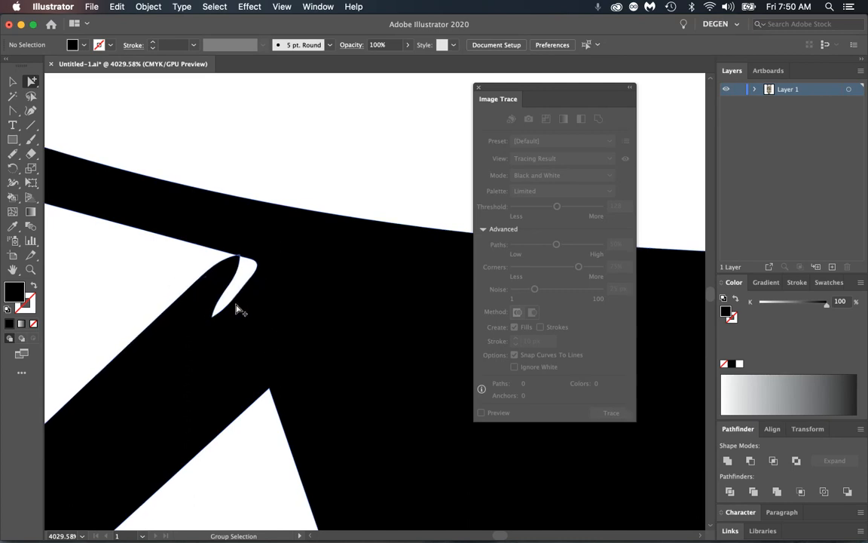
click(233, 309)
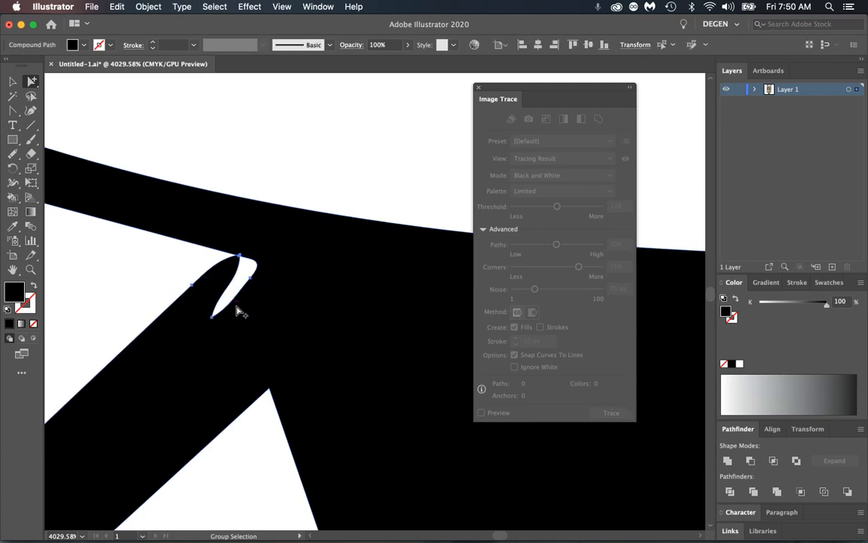
scroll(188, 291, left, 5)
scroll(188, 291, up, 2)
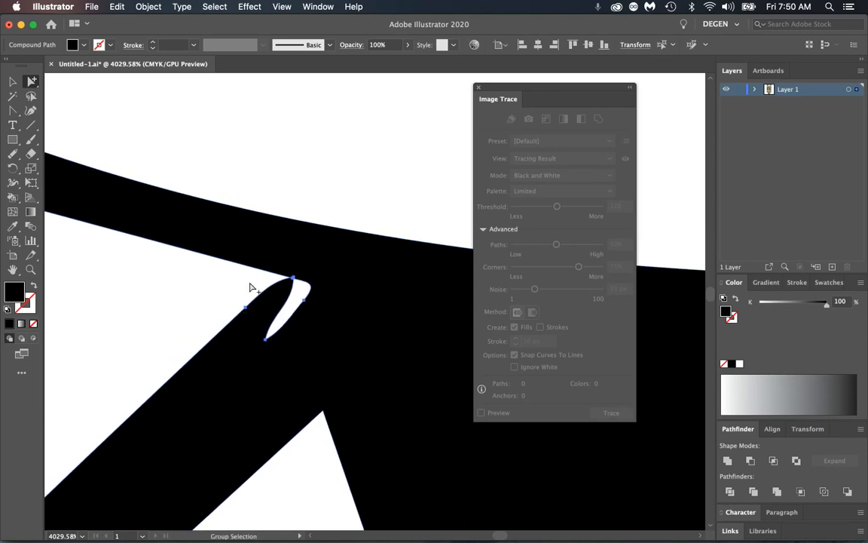
drag(33, 154, 77, 166)
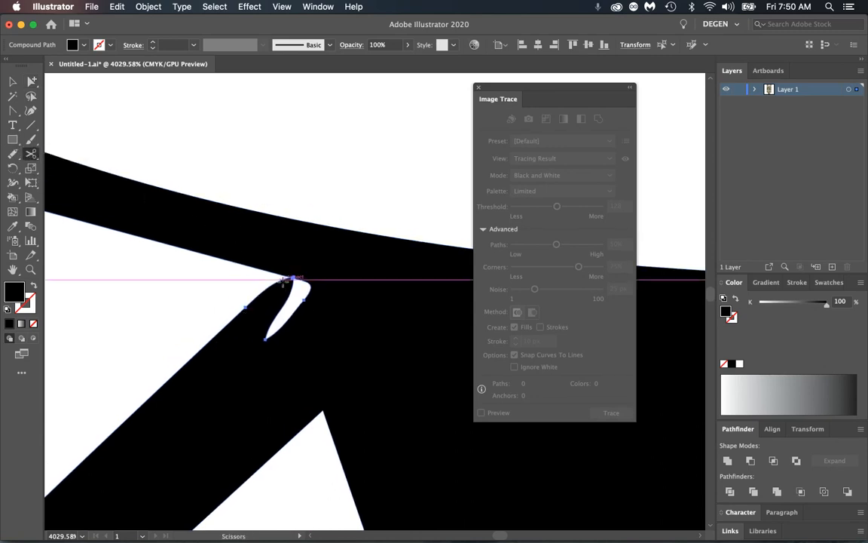
click(284, 278)
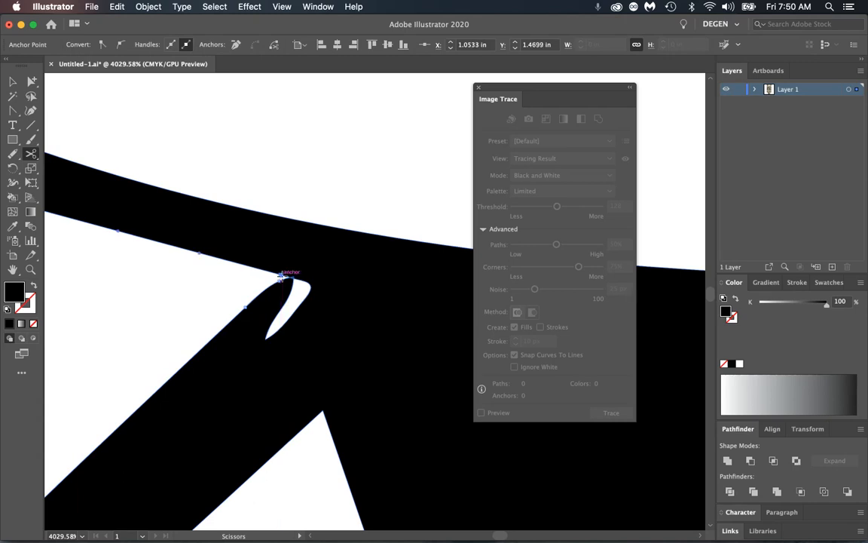
Remove the cut-off hooked sliver from the arm's upper corner.
key(v)
click(301, 291)
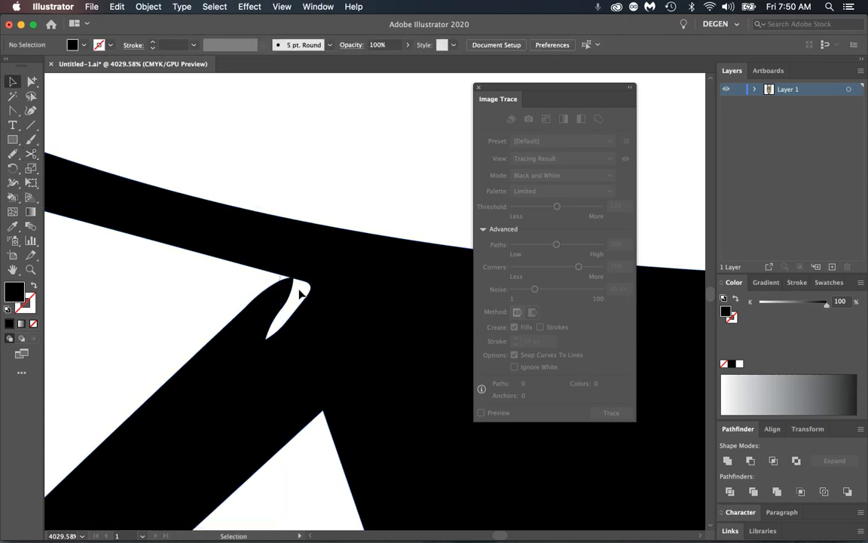
key(a)
click(287, 280)
key(Delete)
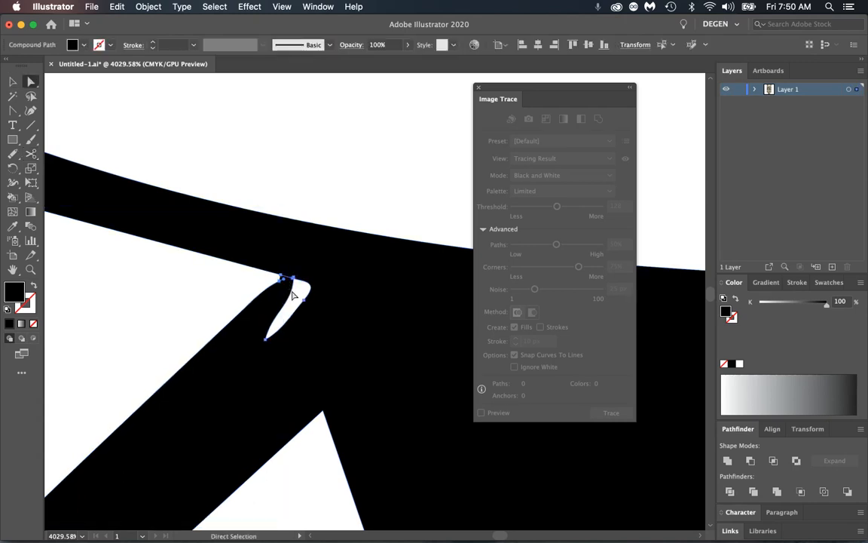
key(Delete)
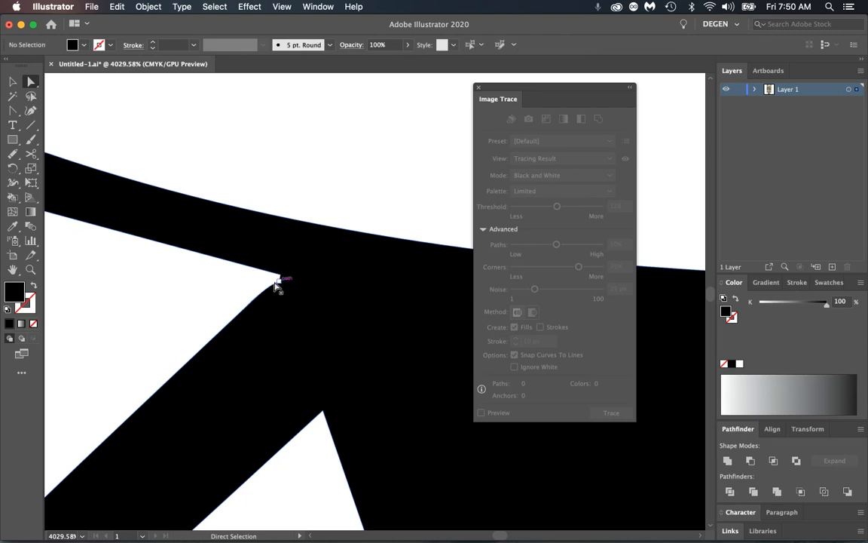
Join the two open path ends at the arm's upper corner with the Pen tool in Outline view, then return to Preview.
key(super+y)
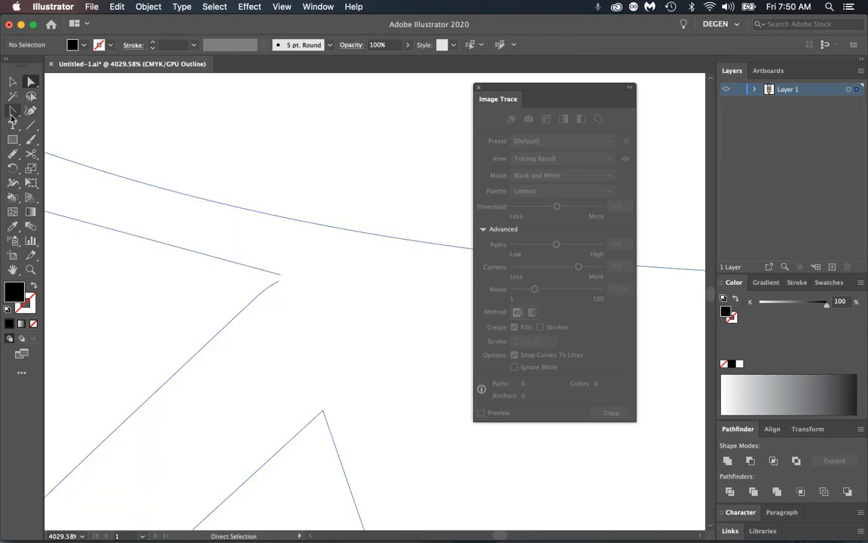
drag(11, 115, 53, 110)
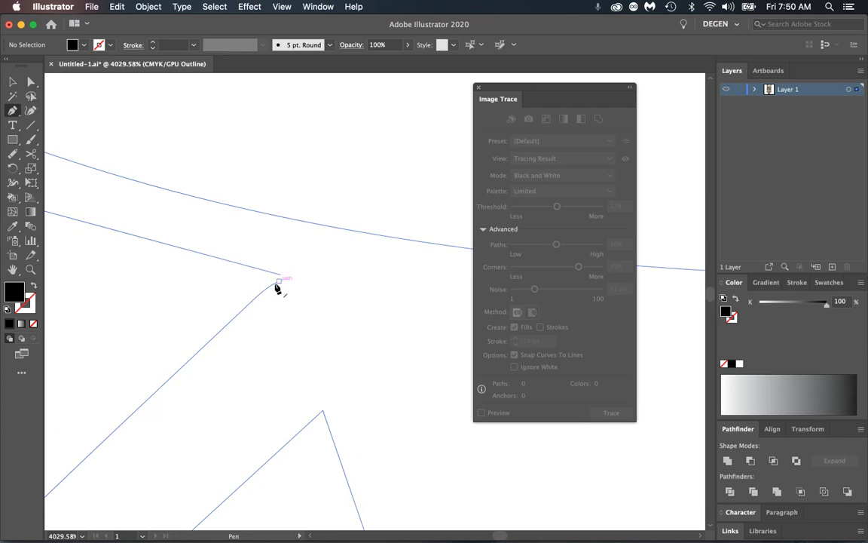
drag(278, 281, 281, 277)
super+click(278, 275)
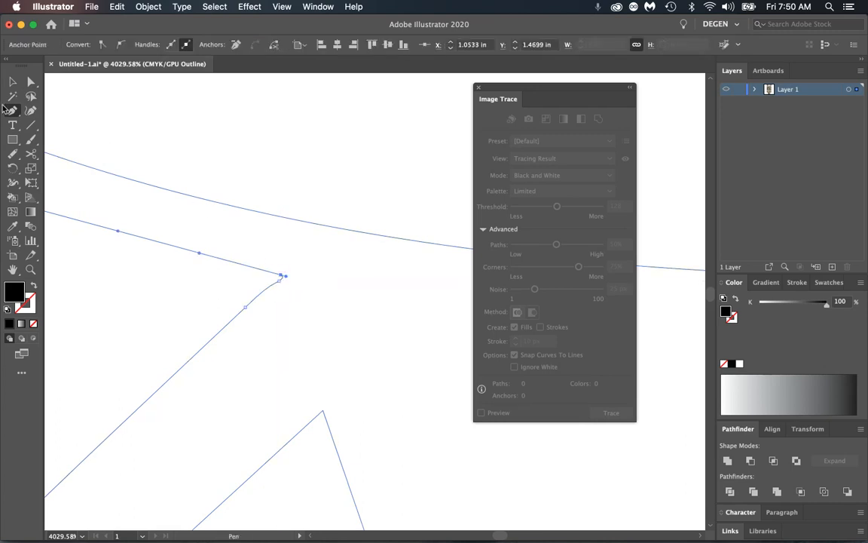
click(31, 82)
click(125, 253)
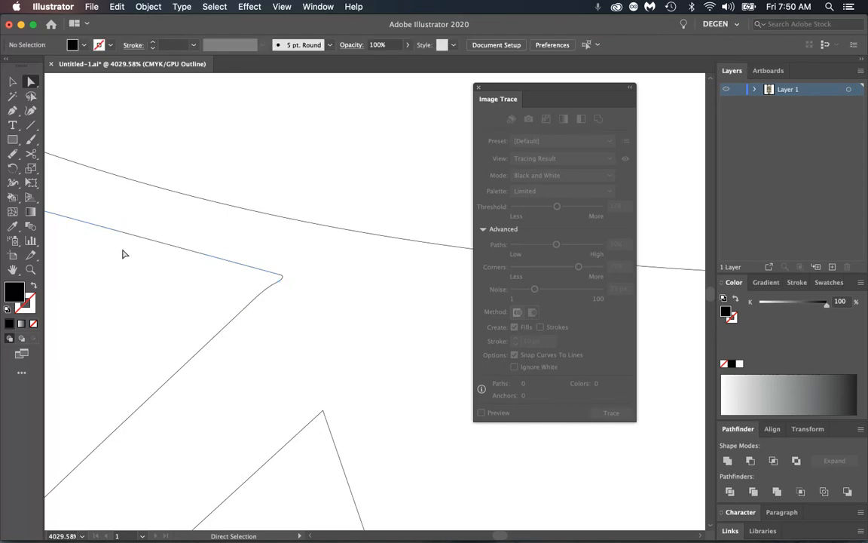
key(super+y)
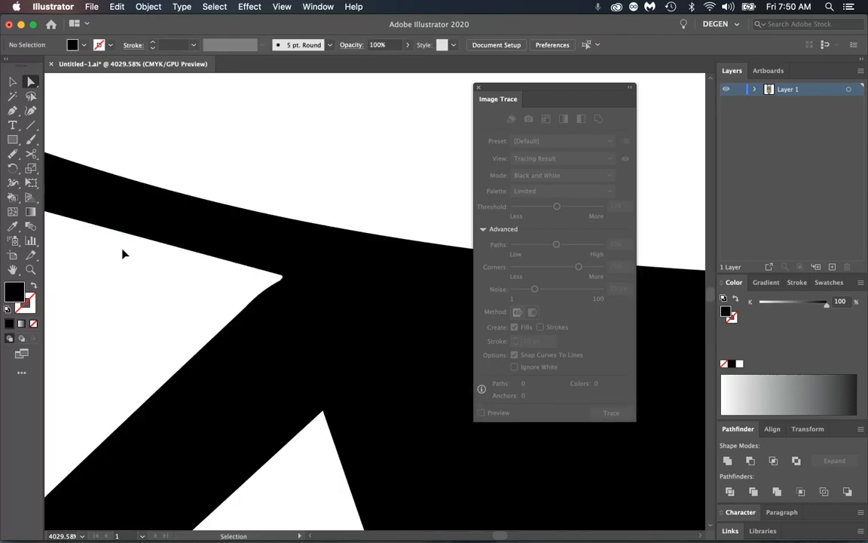
Select the color robot's tracing and examine the shading on its arm joints and glove up close.
key(super+minus)
key(super+minus)
key(super+minus)
key(super+minus)
key(super+minus)
key(super+minus)
key(super+minus)
key(super+minus)
key(super+minus)
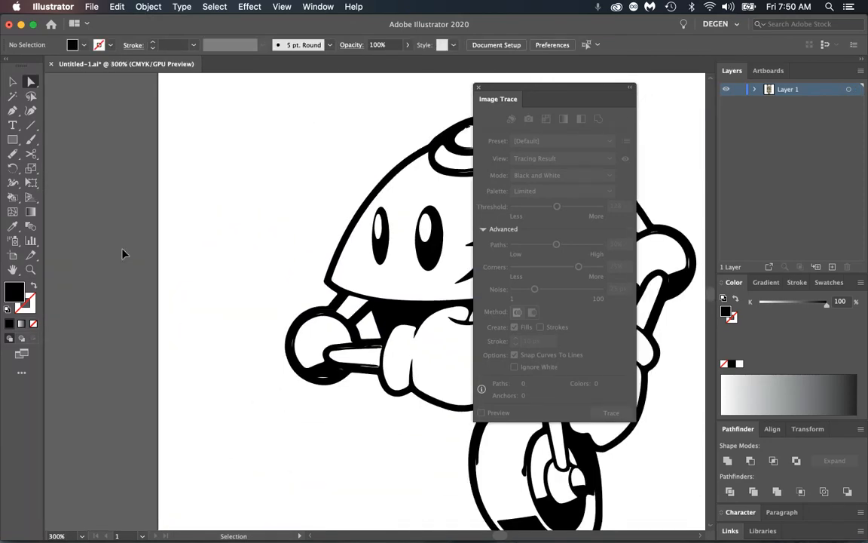
scroll(173, 247, right, 10)
scroll(173, 247, down, 2)
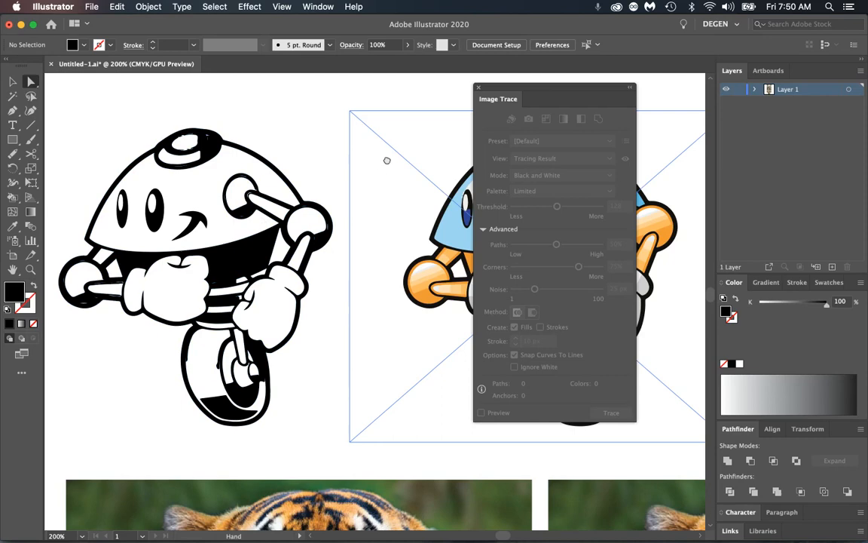
drag(387, 160, 161, 147)
scroll(151, 148, right, 5)
scroll(188, 150, down, 1)
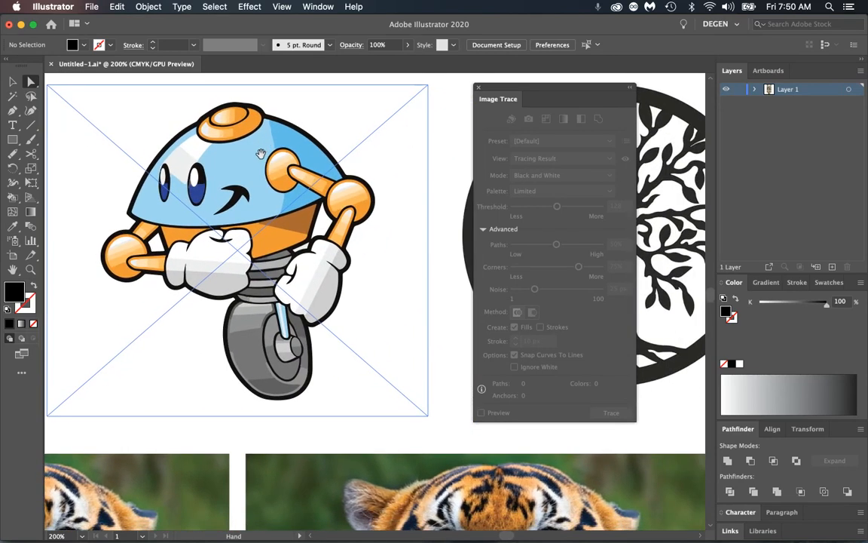
click(266, 173)
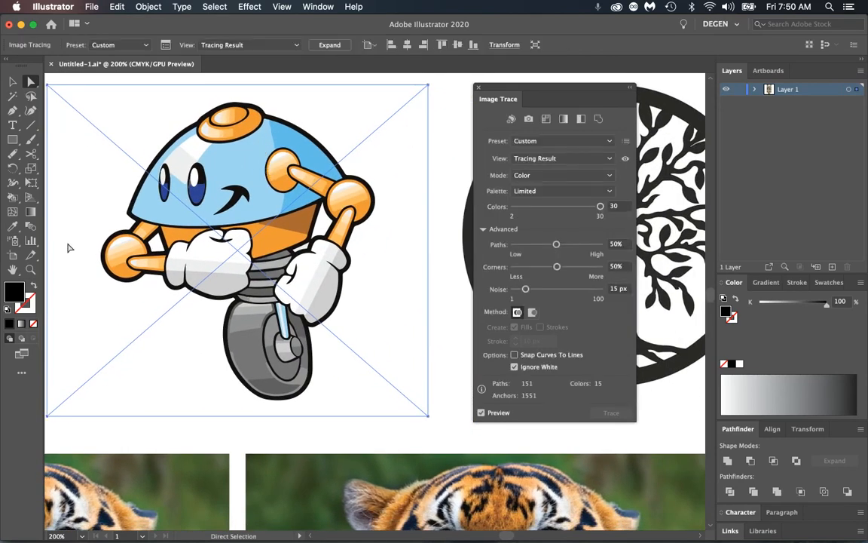
click(31, 269)
drag(338, 185, 534, 301)
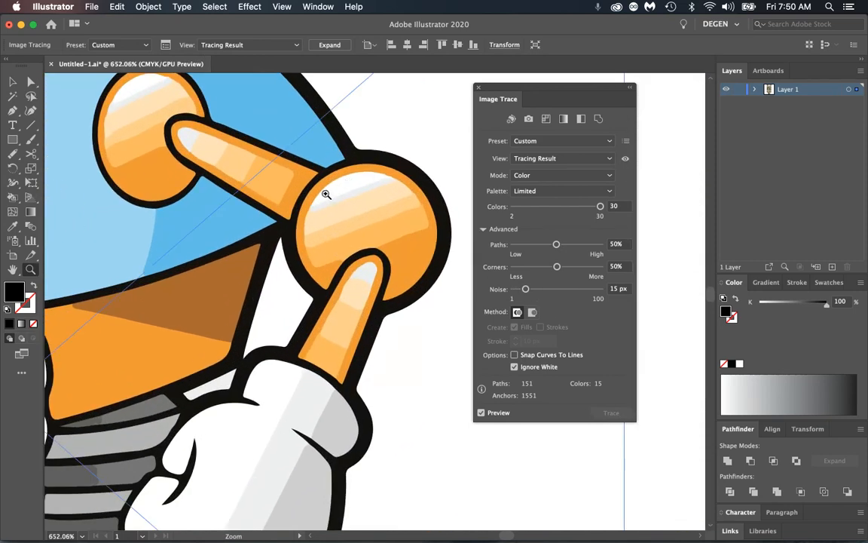
drag(413, 221, 317, 228)
drag(402, 235, 367, 236)
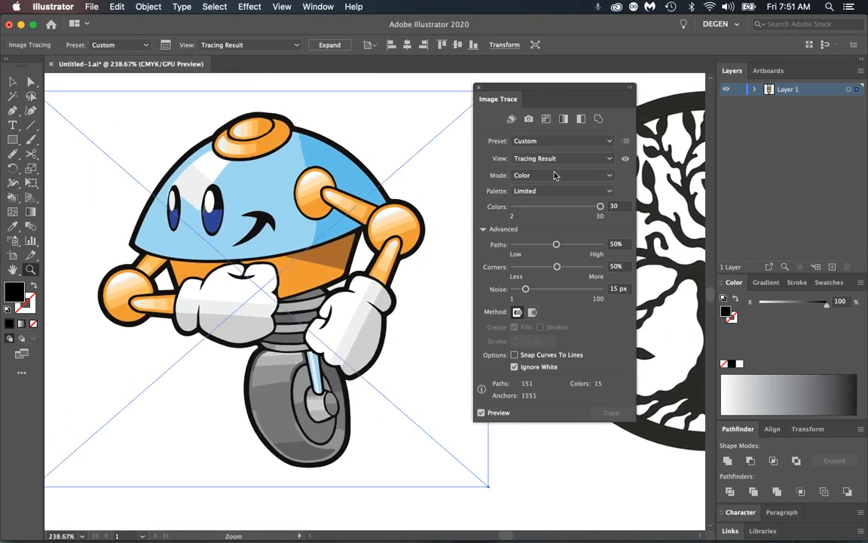
Keep the color robot's tracing mode at Color and apply the 16 Colors preset.
click(607, 178)
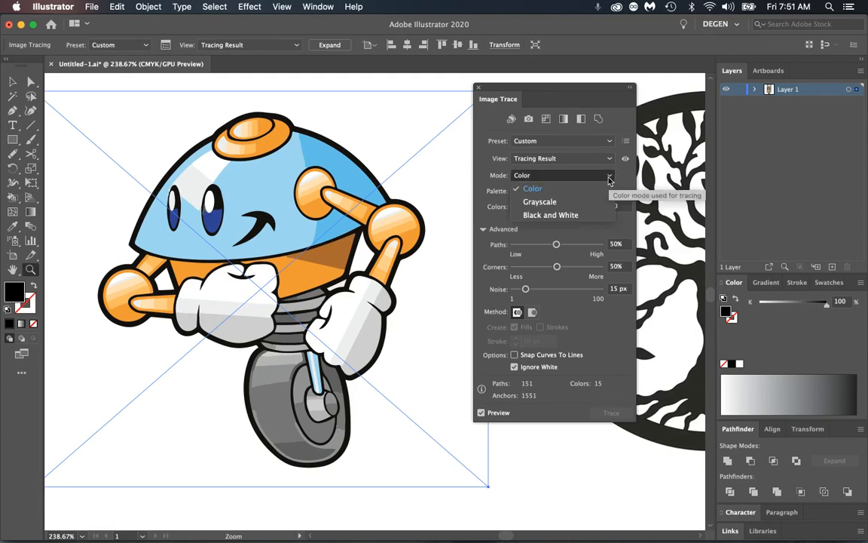
click(534, 189)
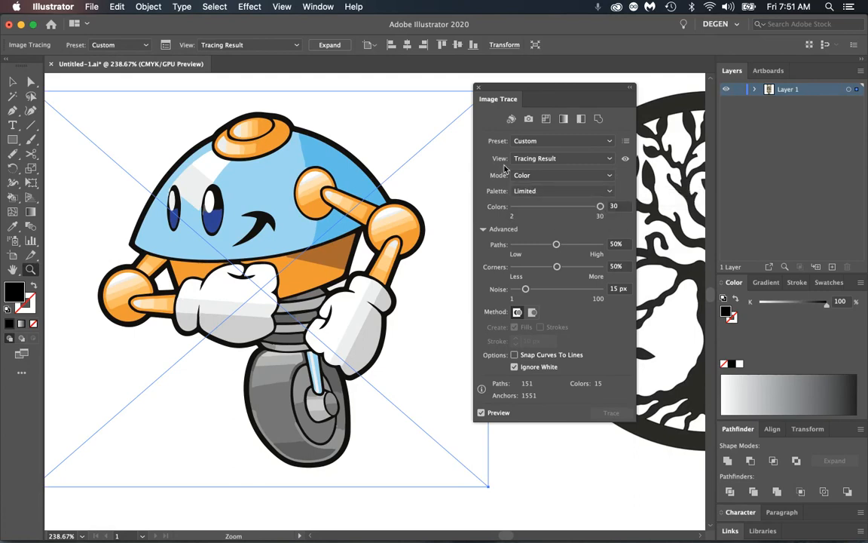
click(610, 159)
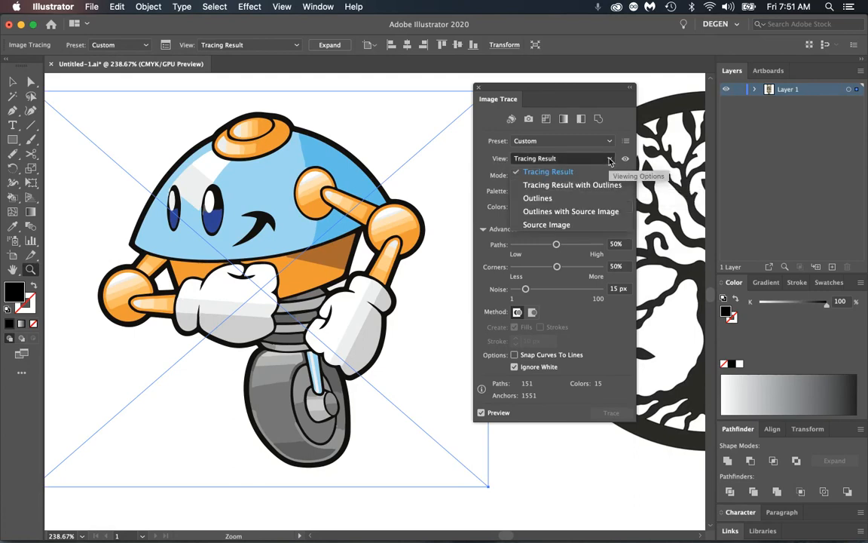
click(543, 141)
click(543, 141)
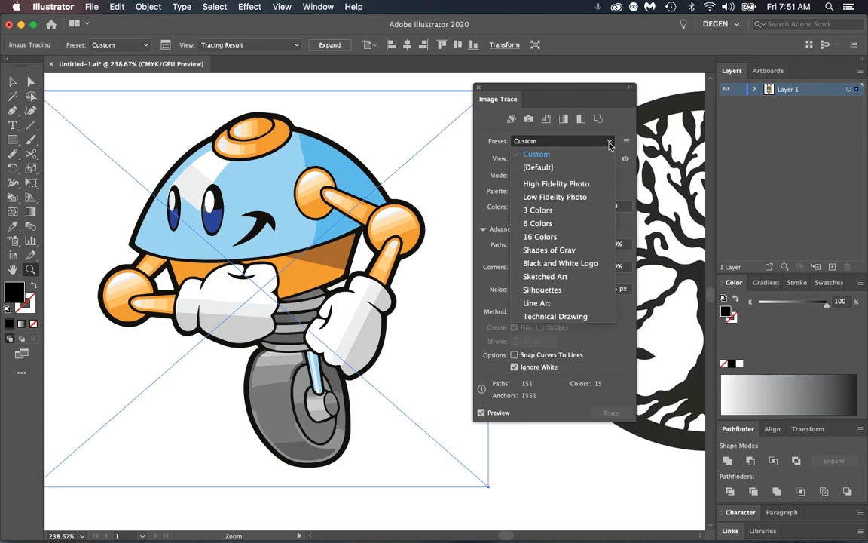
click(551, 240)
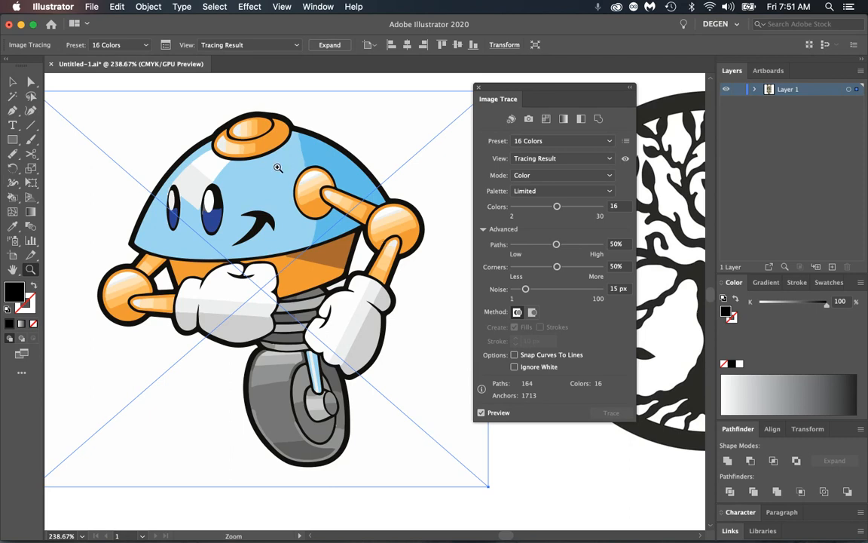
Expand the color robot's 16-color tracing into editable vector paths, ready for Direct Selection.
click(149, 7)
mouse_move(189, 356)
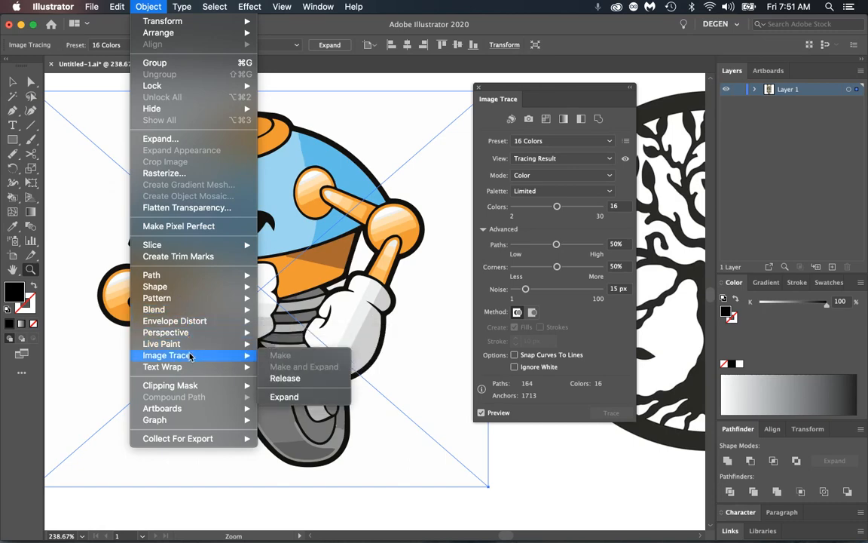
click(285, 397)
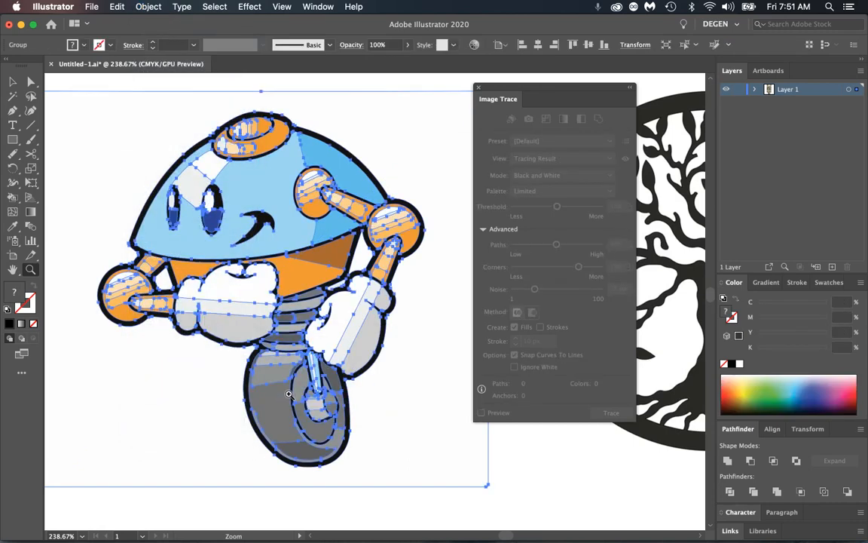
click(31, 82)
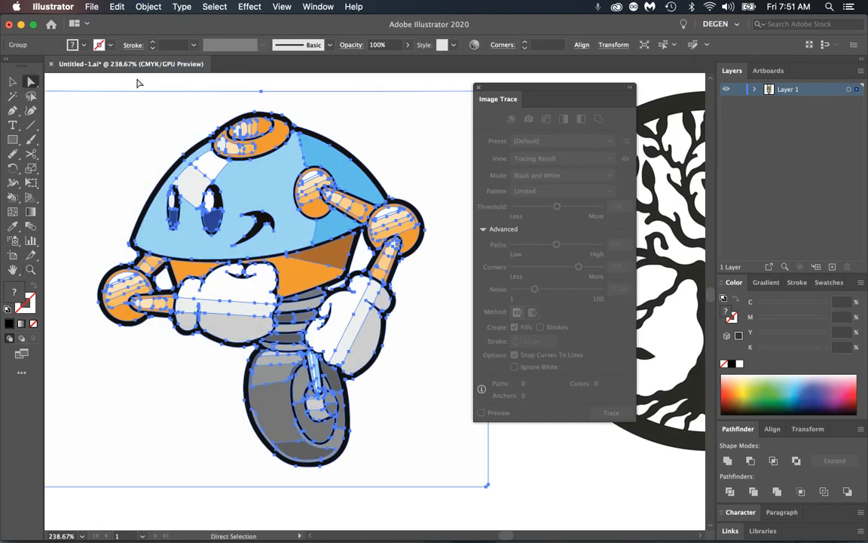
Try to move the white background and the white shape inside the robot's bent arm away from the artwork.
click(163, 115)
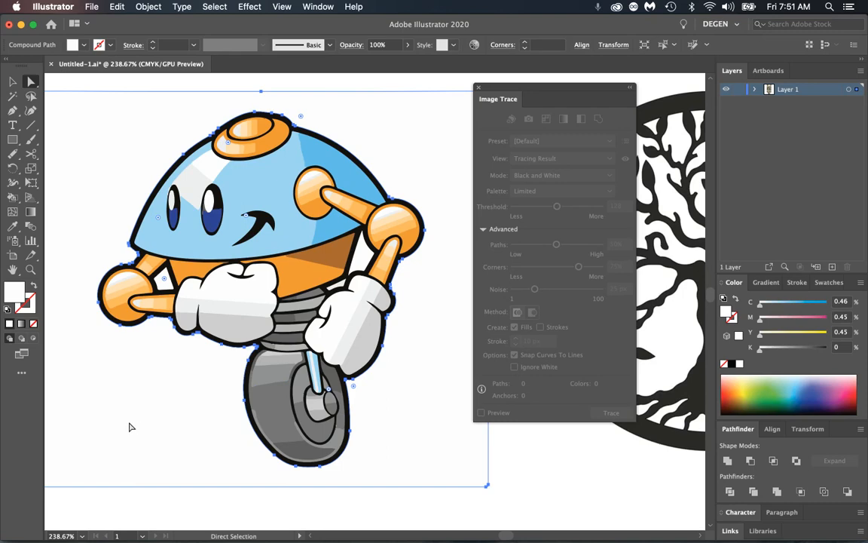
drag(129, 428, 199, 469)
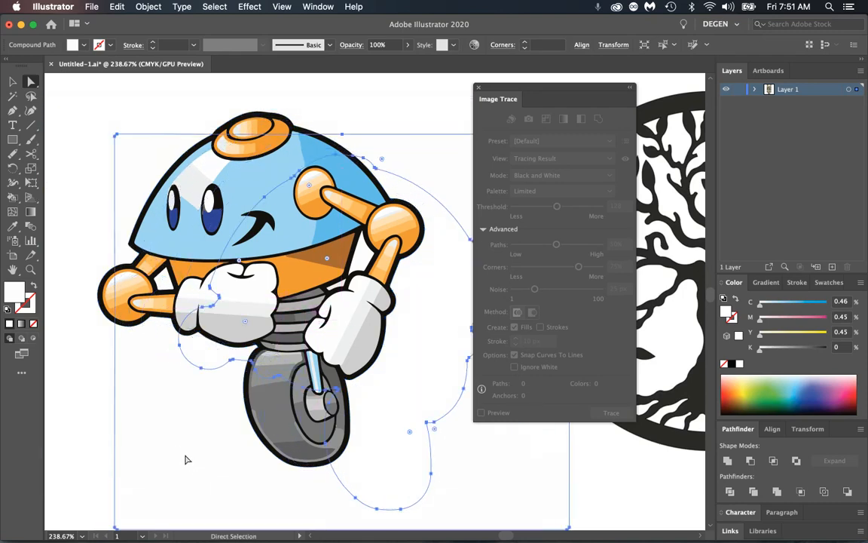
drag(163, 280, 168, 363)
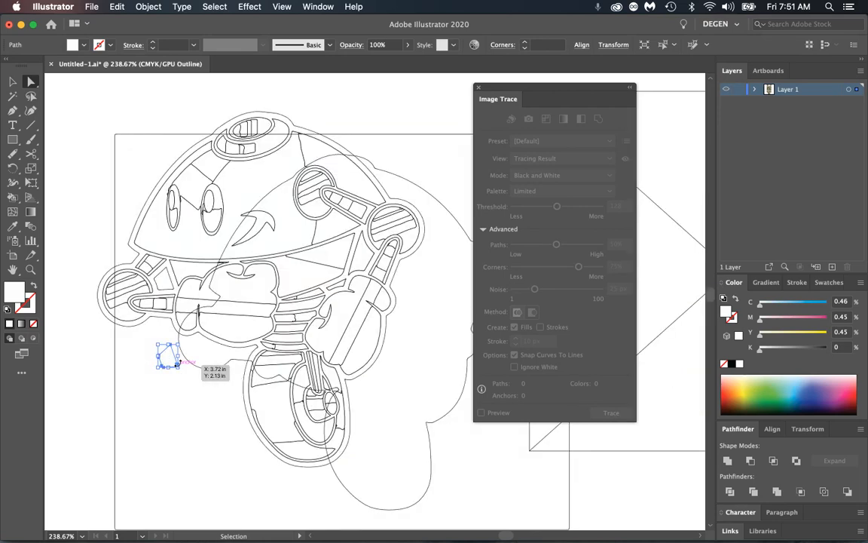
key(super+y)
key(super+z)
key(super+z)
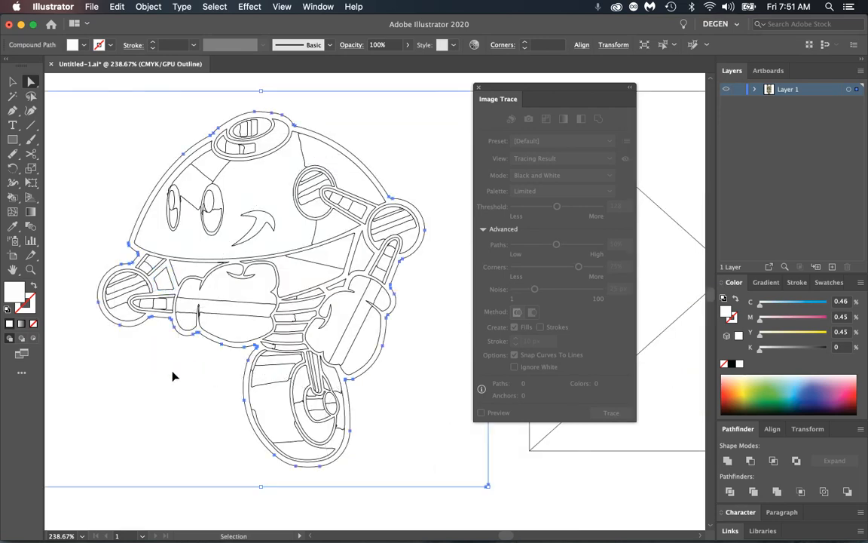
Undo the color robot's expansion and enable Ignore White on its 16-color tracing, shown in Preview.
key(super+z)
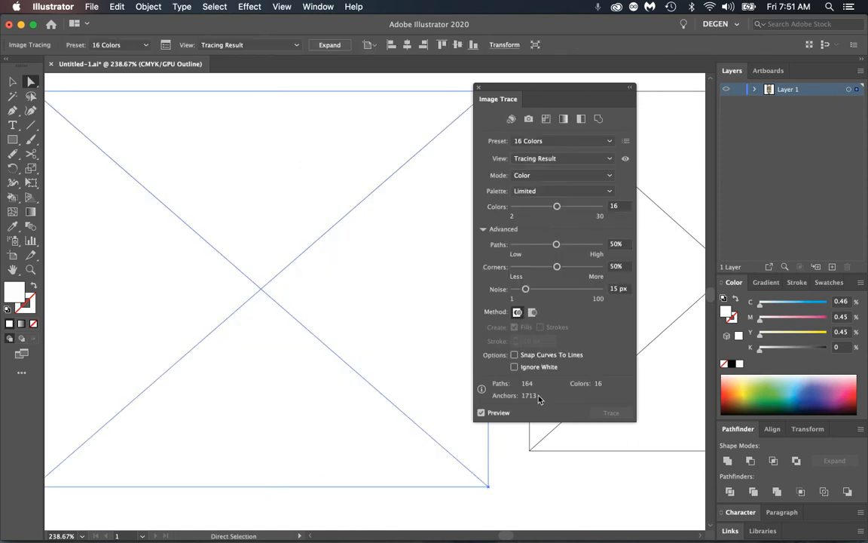
click(514, 367)
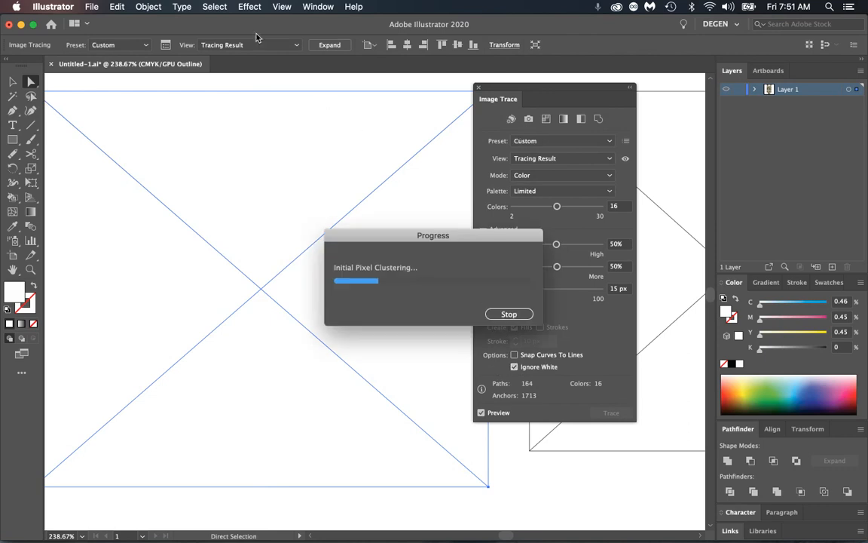
click(282, 6)
click(281, 7)
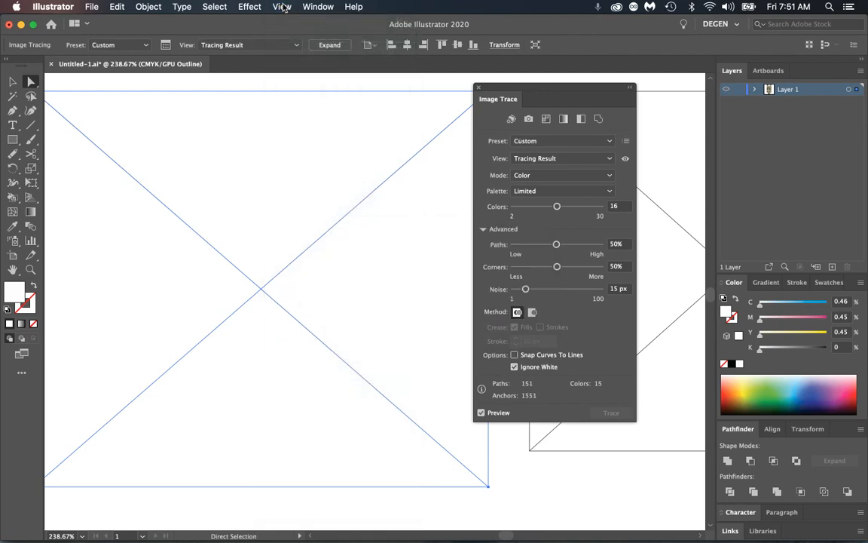
click(282, 8)
click(290, 32)
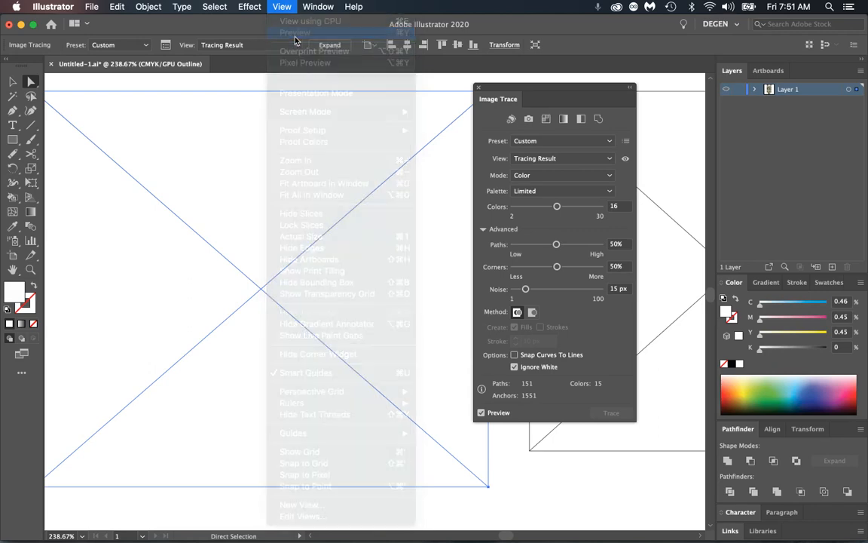
Expand the color robot's Ignore White tracing into editable vector paths and deselect it.
click(137, 6)
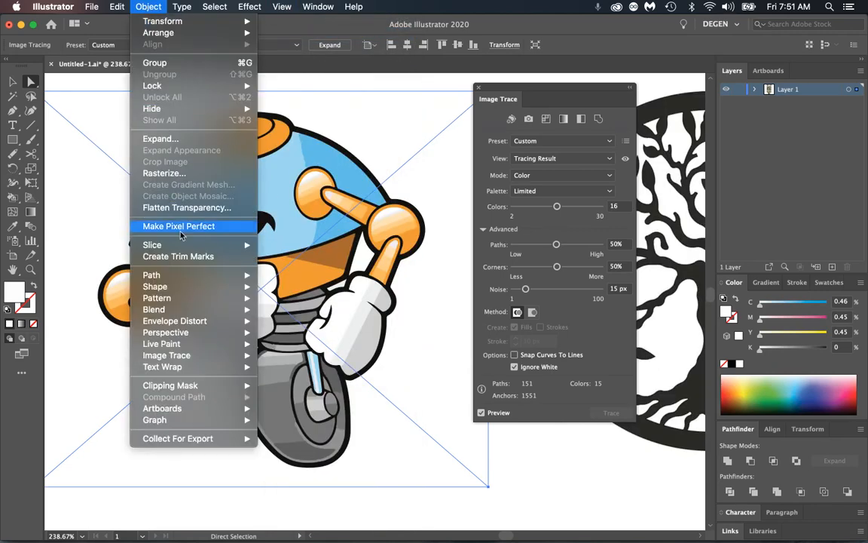
mouse_move(179, 360)
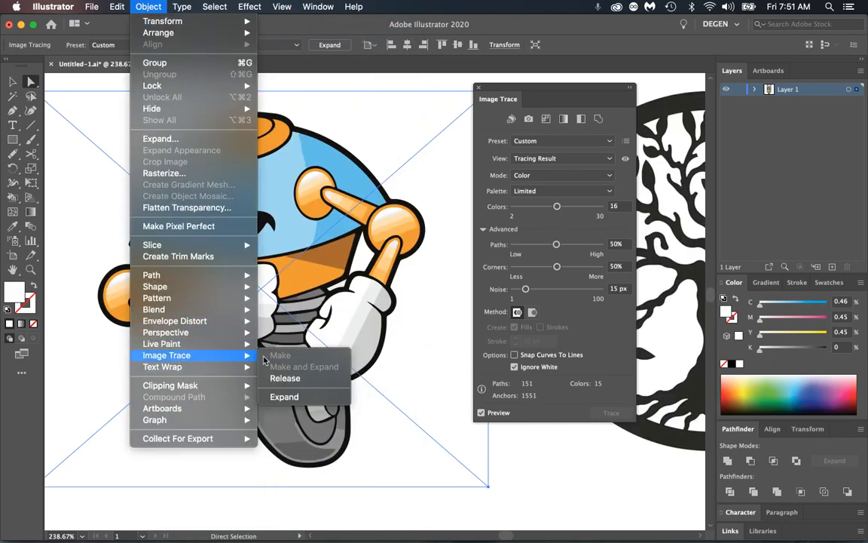
click(285, 397)
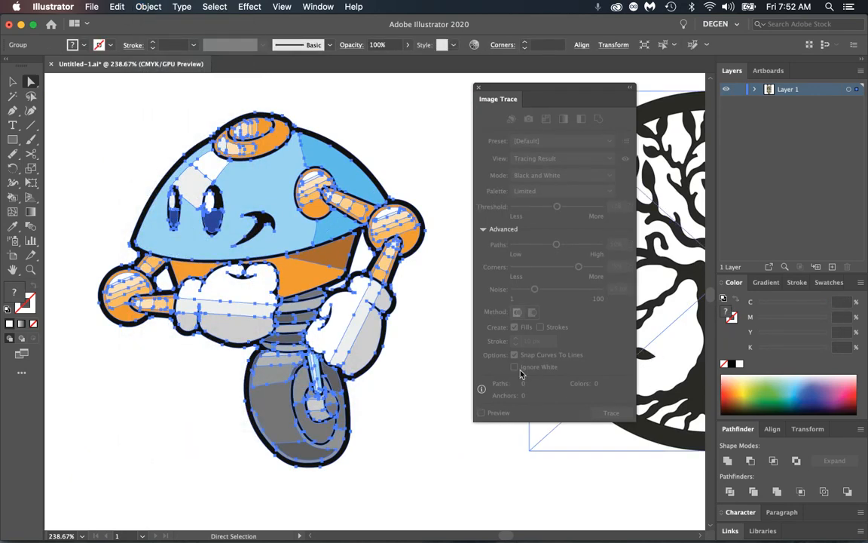
click(204, 368)
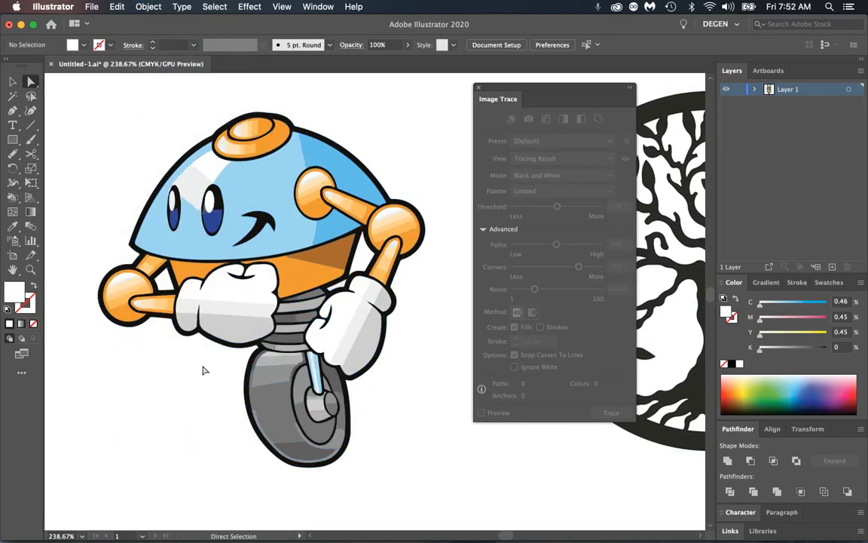
Check the gaps between the color robot's arms and body for leftover white shapes, in Preview and Outline view.
click(158, 287)
click(361, 263)
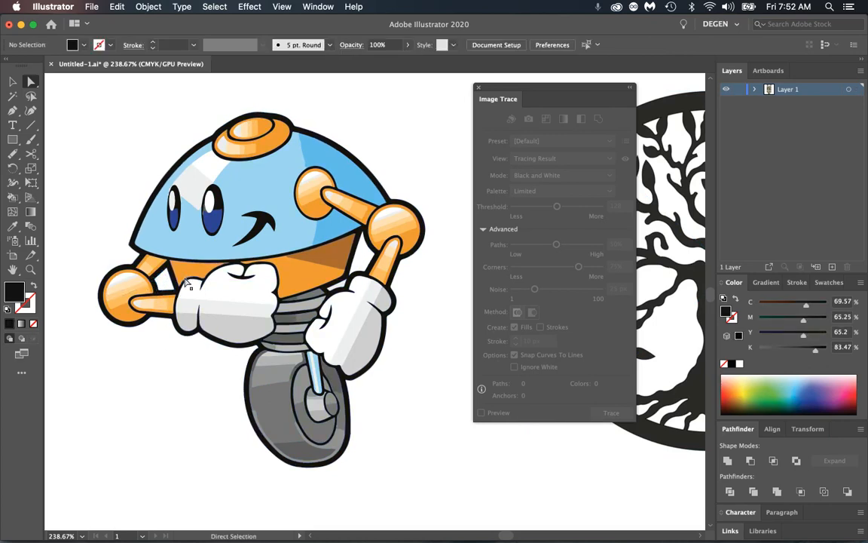
drag(165, 281, 175, 400)
click(229, 440)
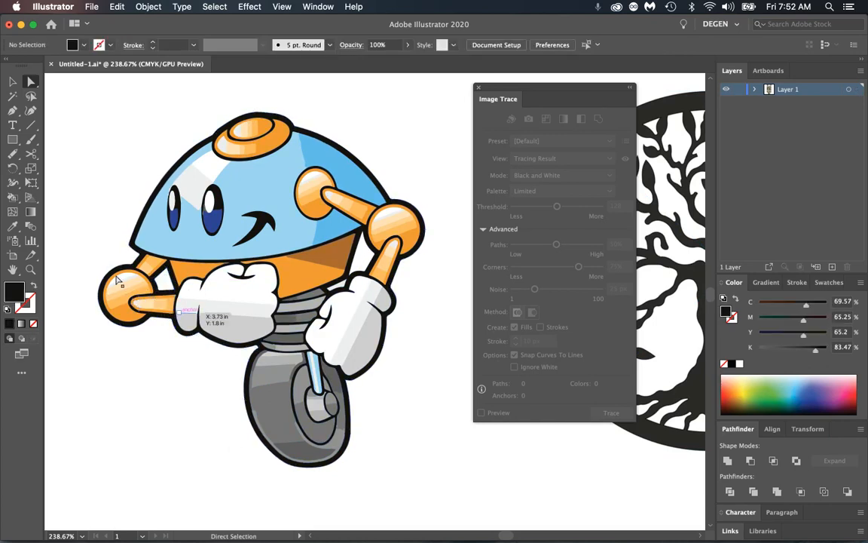
key(super+y)
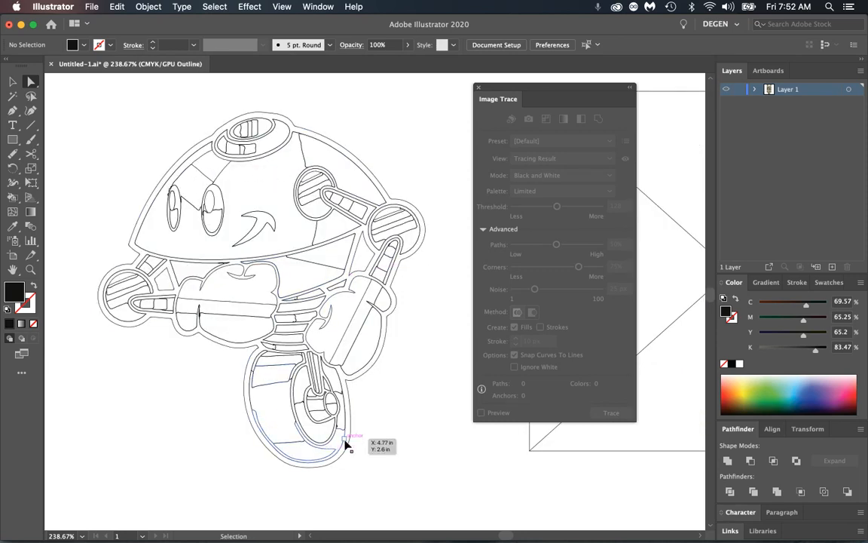
key(super+y)
key(v)
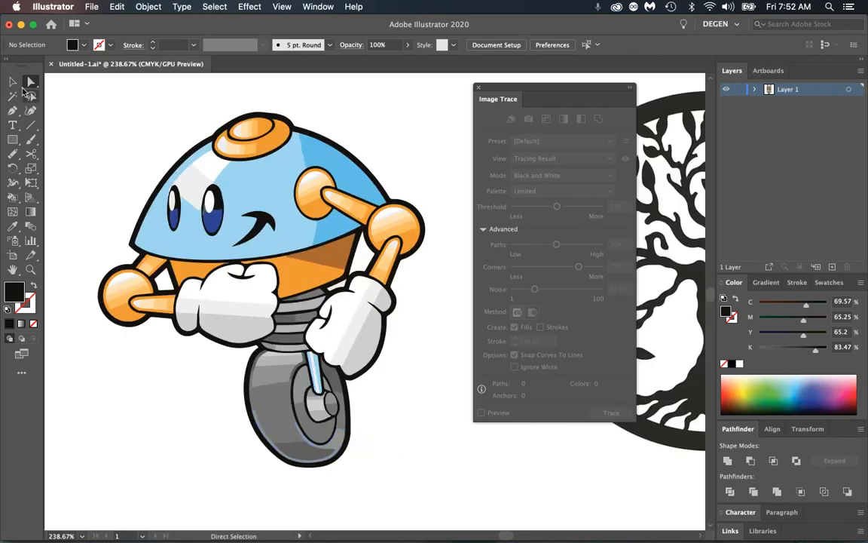
Frame the circular tree image up close and select it with the Selection tool.
key(super+0)
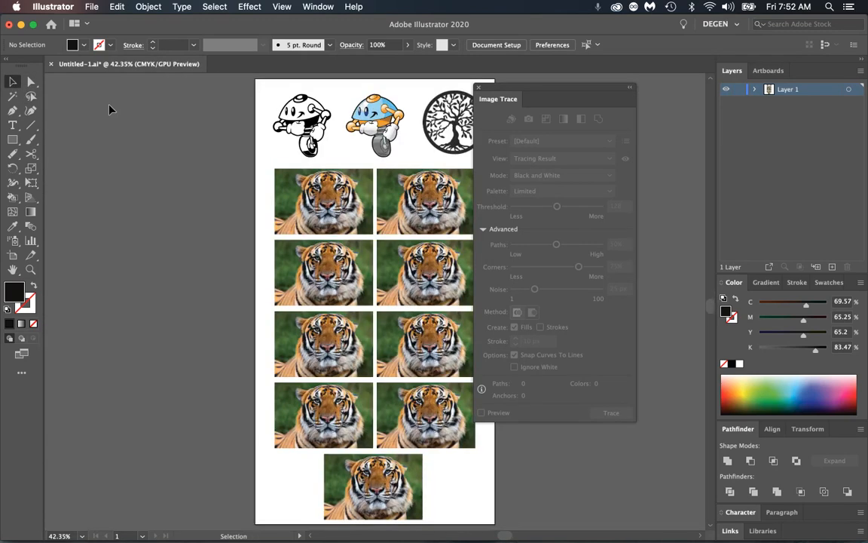
key(space)
drag(314, 169, 294, 153)
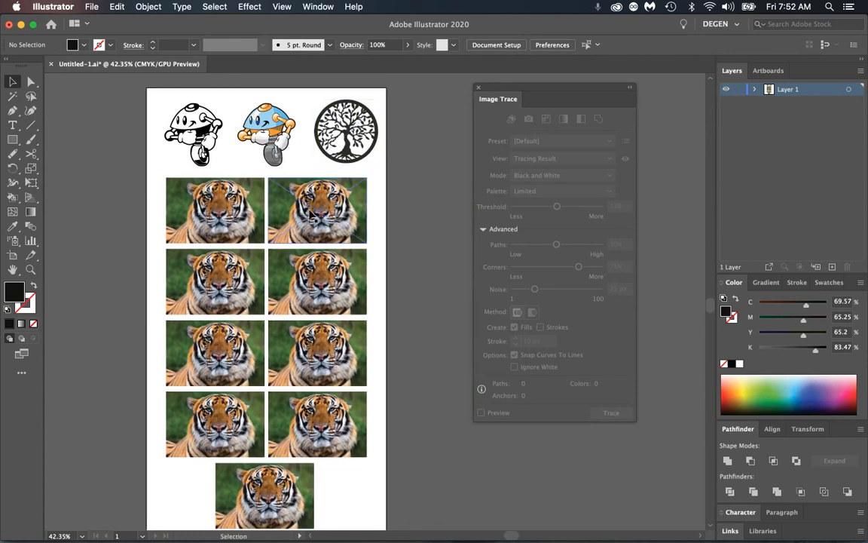
click(30, 269)
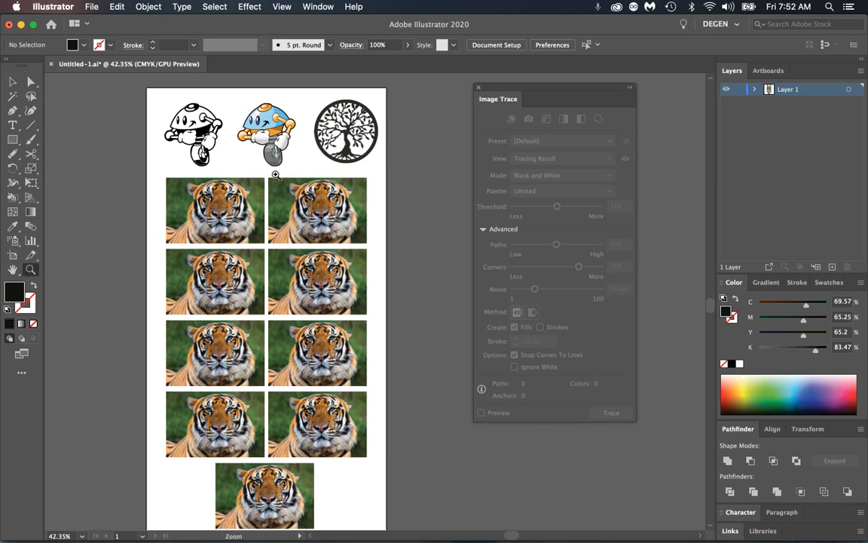
drag(326, 101, 499, 263)
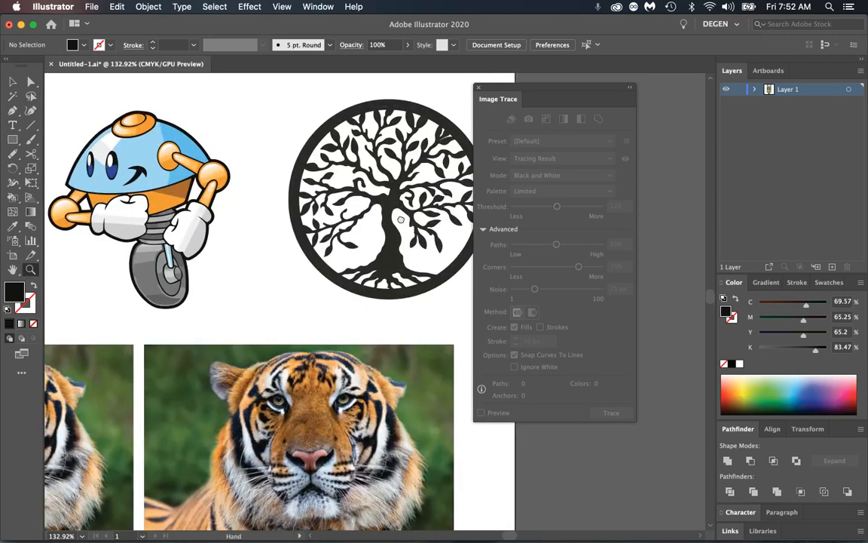
drag(400, 219, 261, 212)
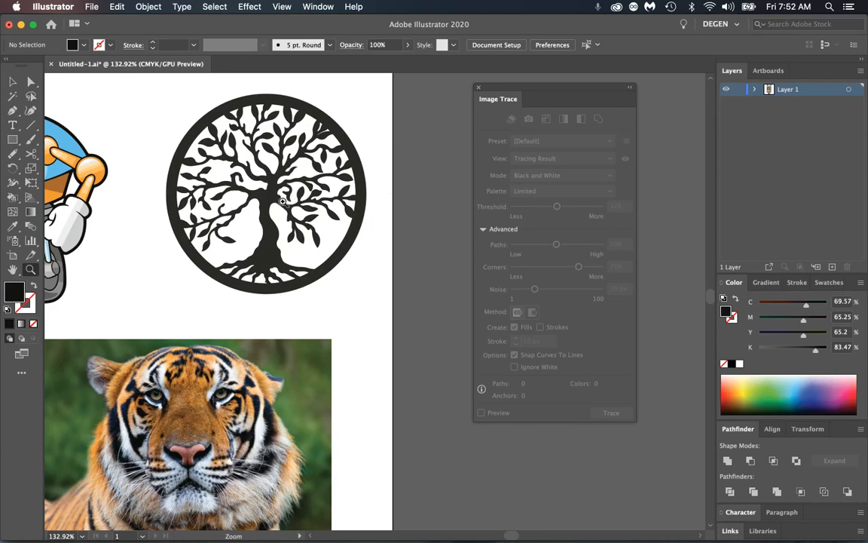
click(13, 81)
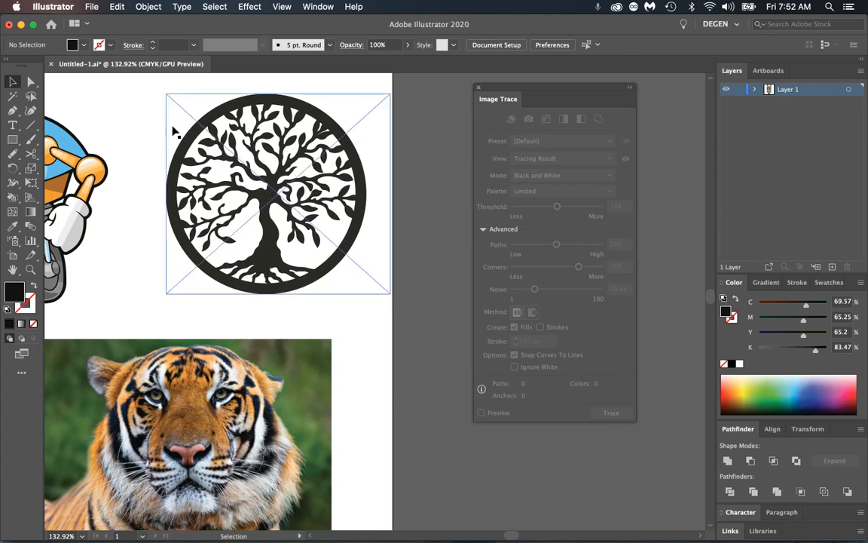
click(277, 202)
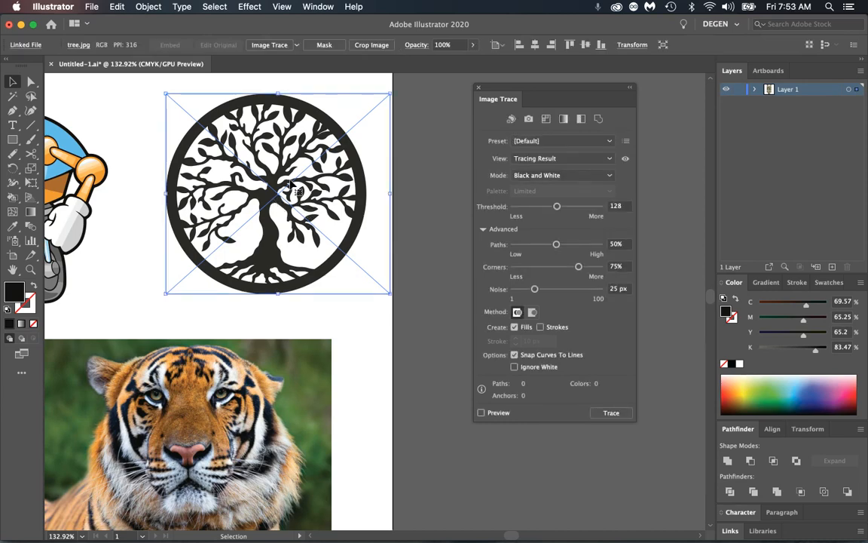
Trace the tree image with the Default preset in Black and White mode, with the live preview on.
click(610, 141)
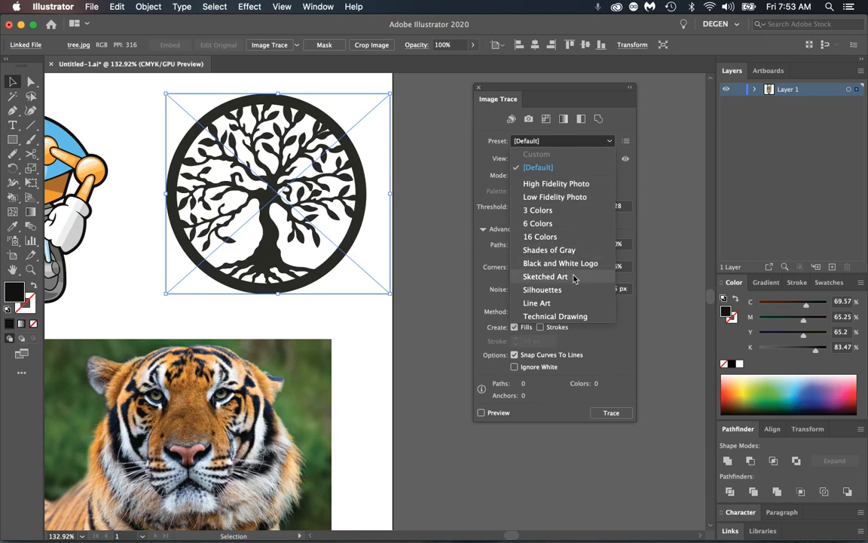
click(458, 114)
click(609, 176)
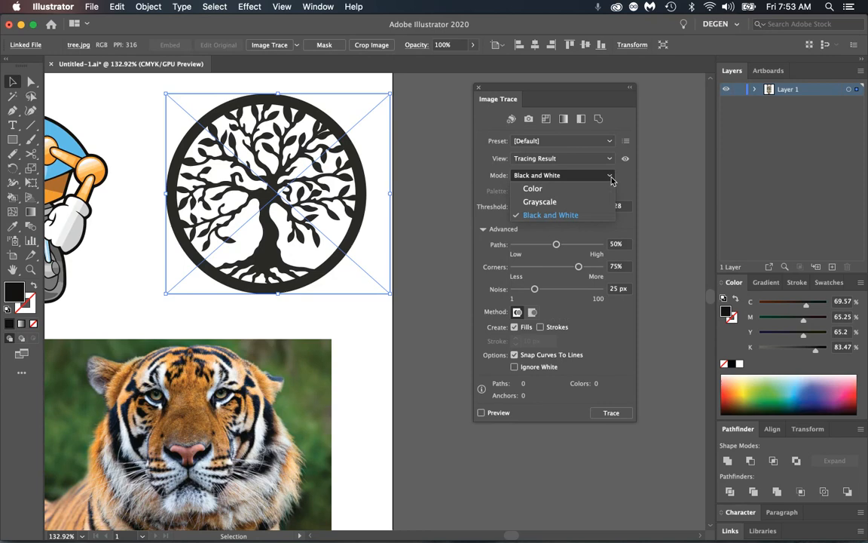
click(533, 217)
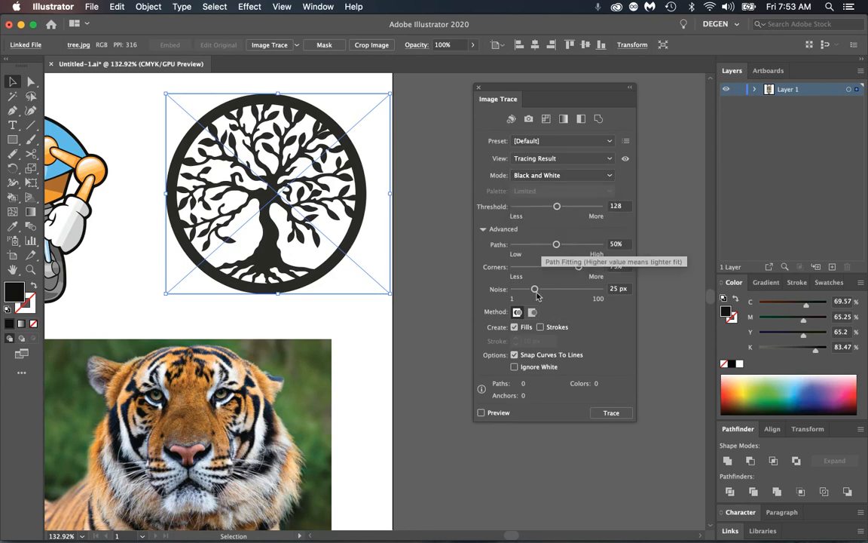
click(481, 413)
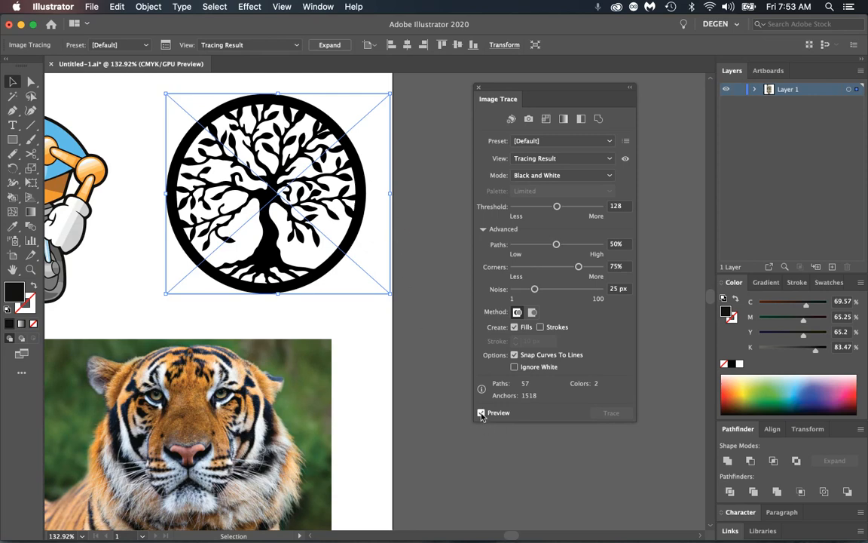
click(481, 413)
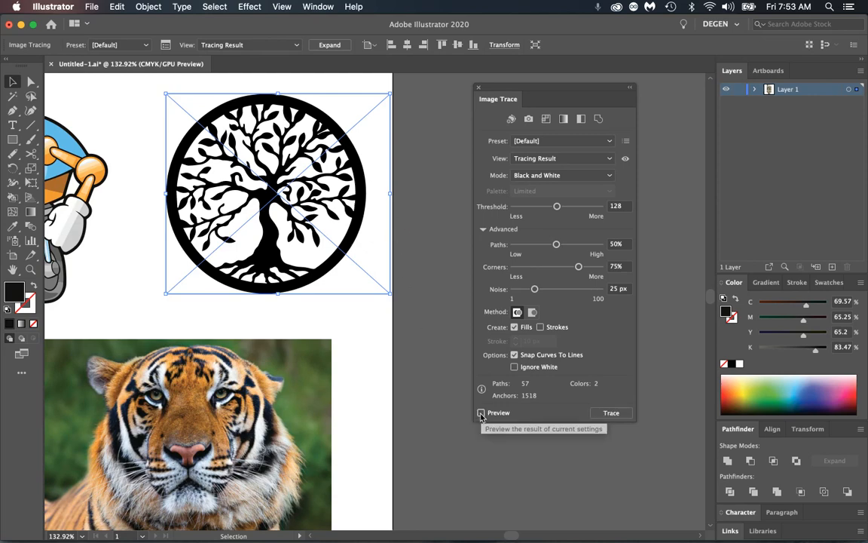
click(481, 413)
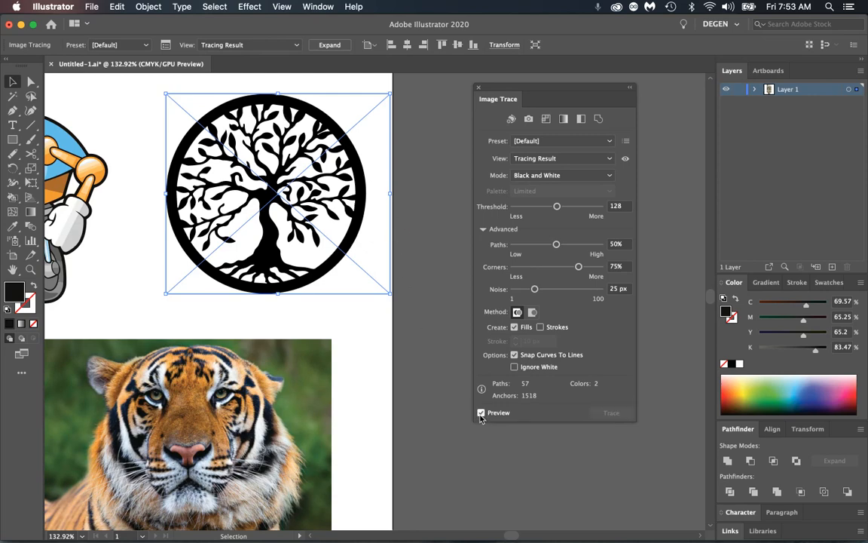
Enable Ignore White on the tree's tracing and expand it into editable vector paths.
click(514, 367)
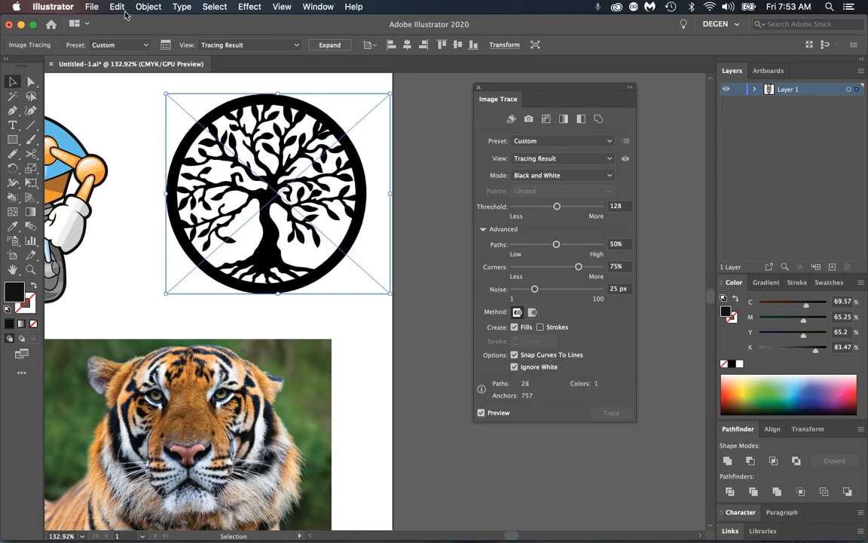
click(148, 8)
mouse_move(226, 355)
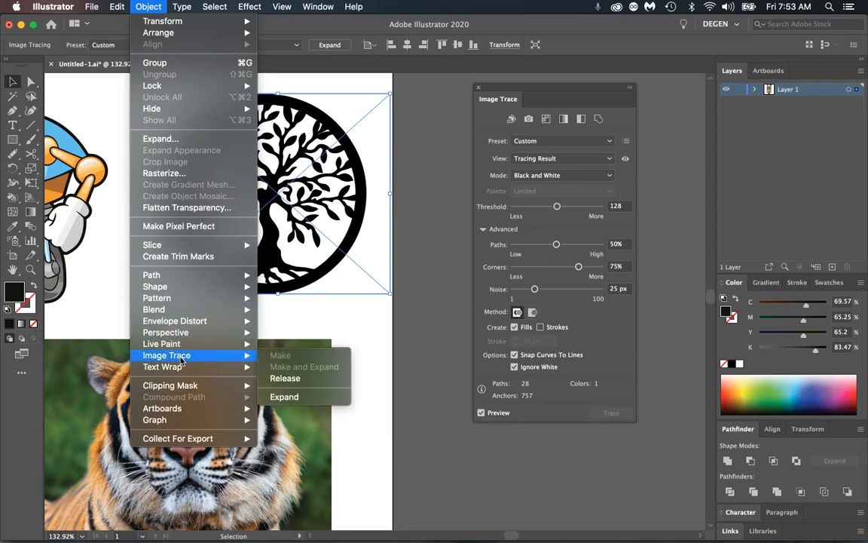
click(290, 396)
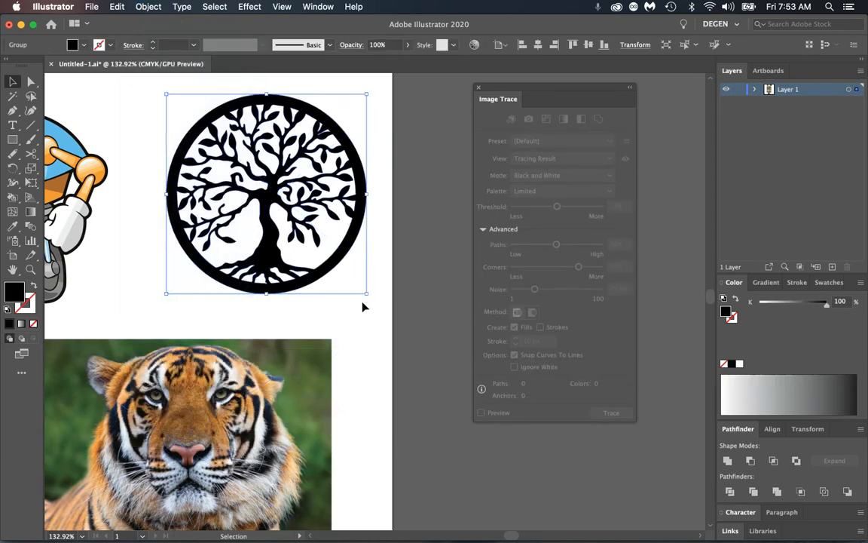
Deselect the expanded tree and examine its paths in Outline view, then return to Preview.
click(165, 112)
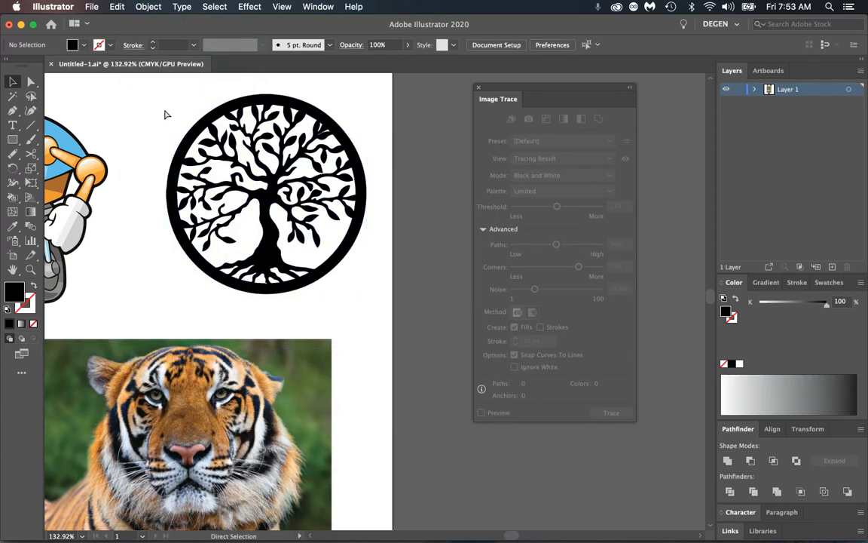
key(ctrl+y)
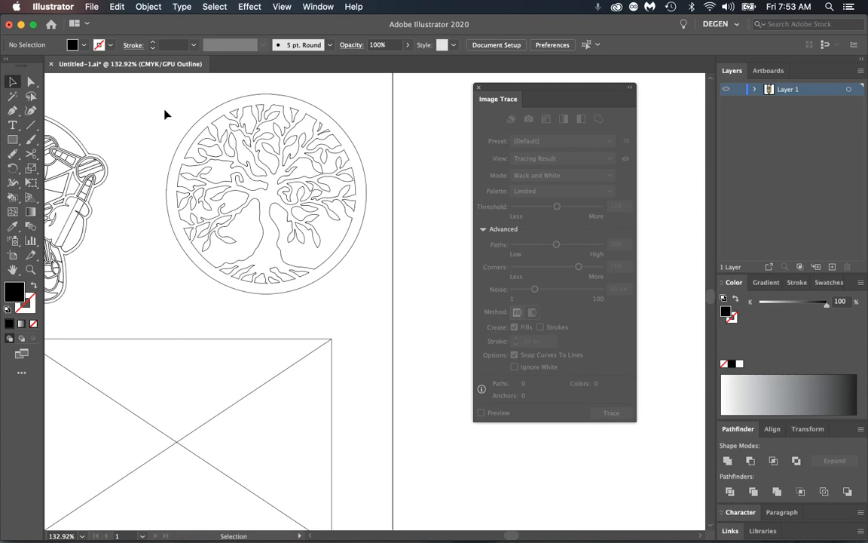
key(ctrl+y)
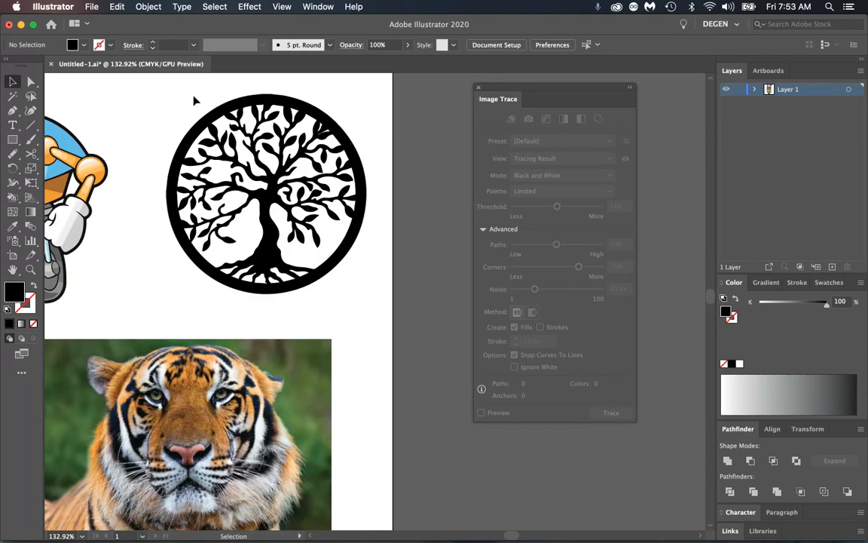
Trace the first tiger photo in the top row with the Technical Drawing preset.
key(v)
key(z)
drag(208, 99, 164, 115)
key(super+0)
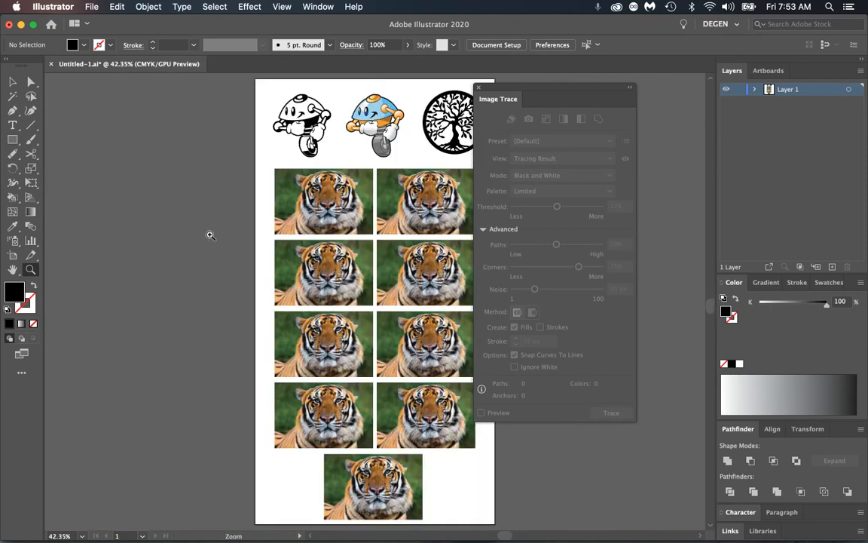
scroll(301, 134, right, 3)
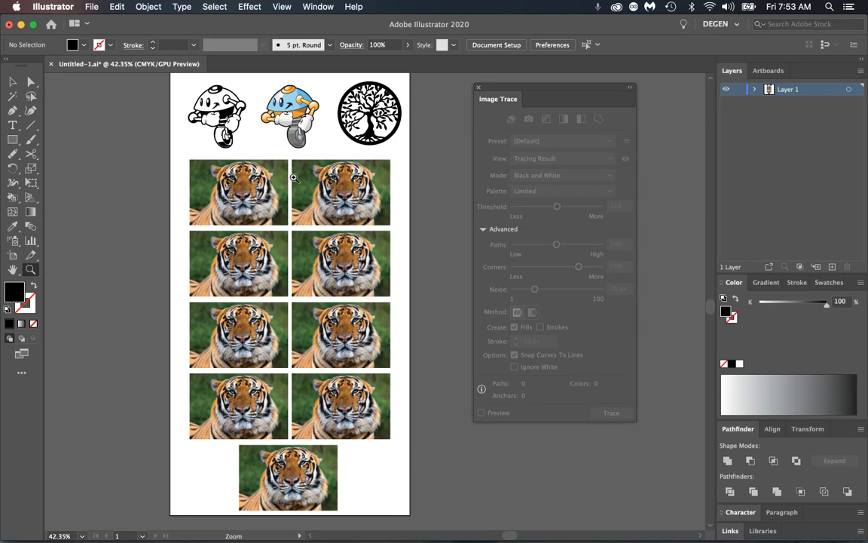
drag(287, 146, 355, 149)
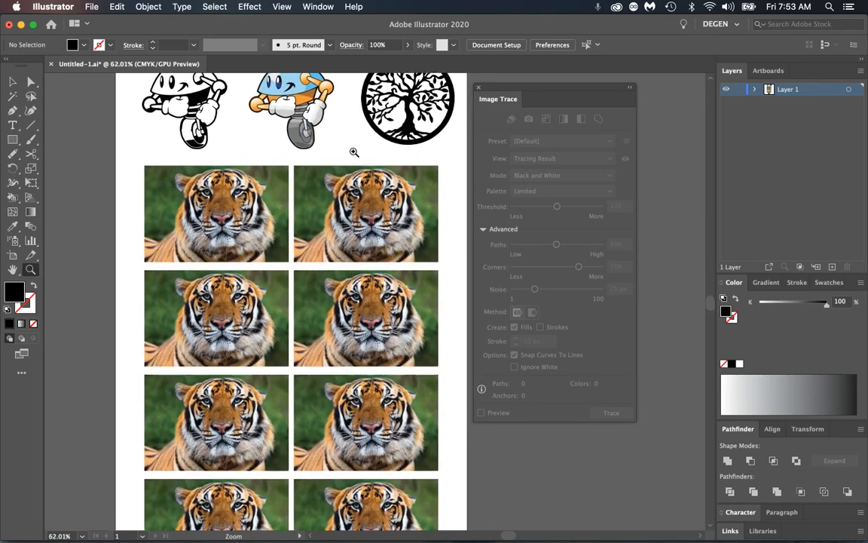
click(12, 82)
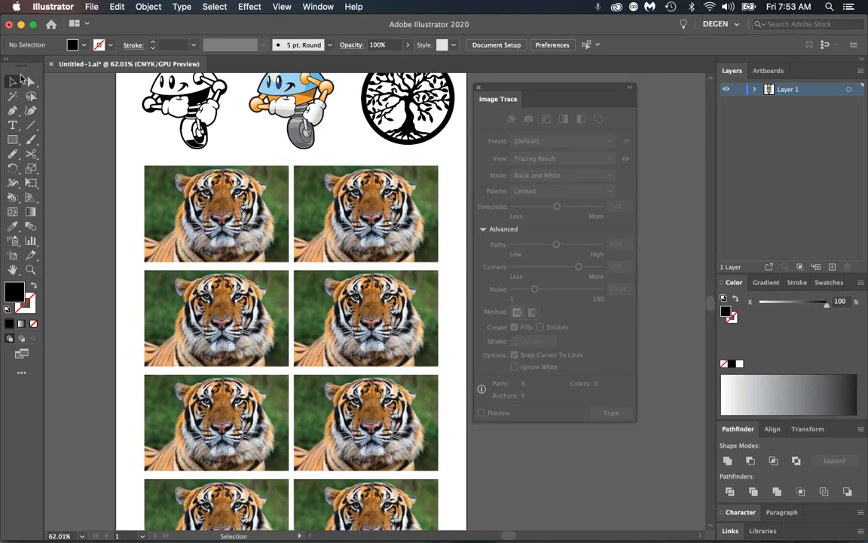
click(219, 218)
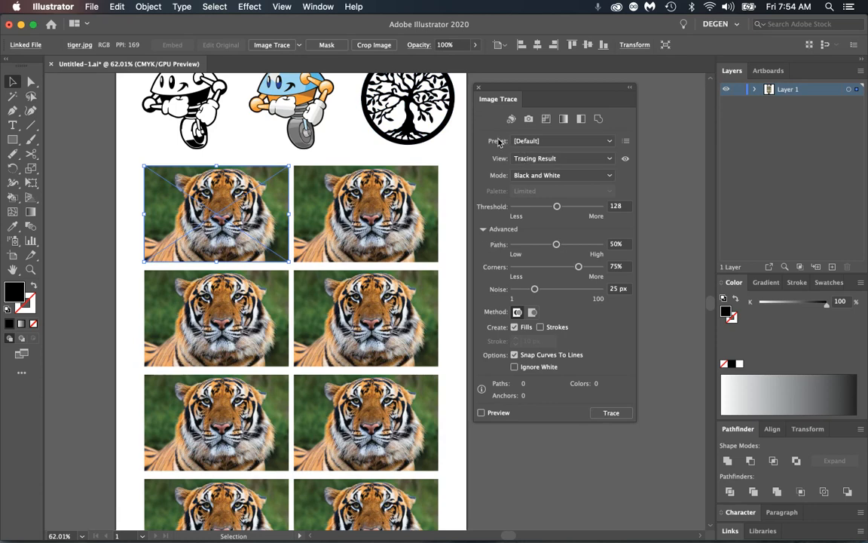
click(609, 141)
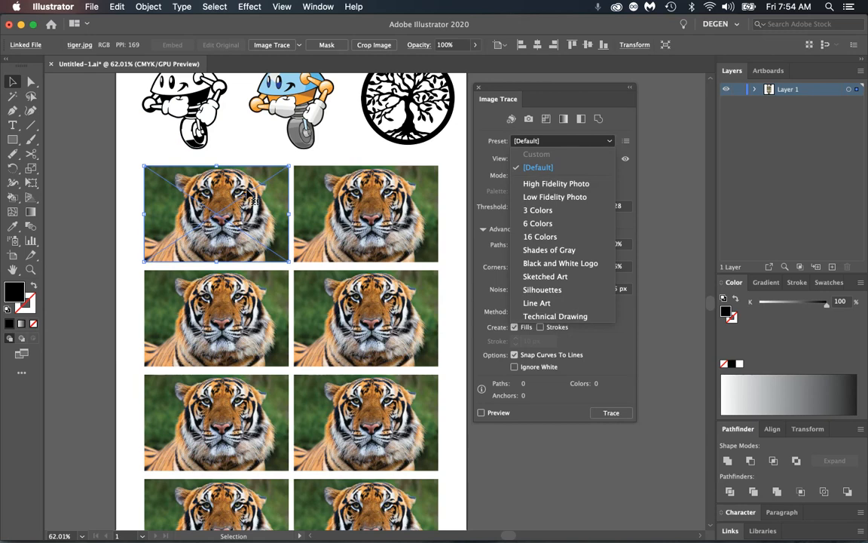
click(555, 317)
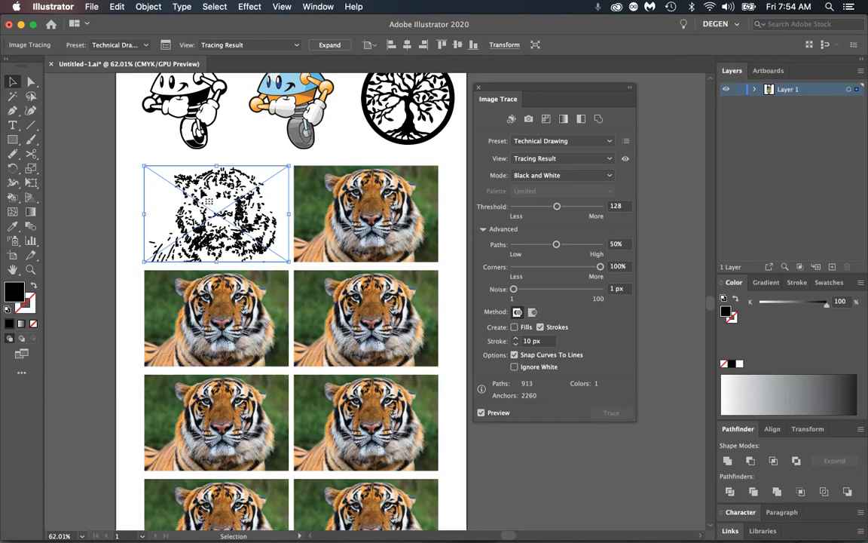
Expand the Technical Drawing tracing of the first tiger into editable vector paths.
click(150, 9)
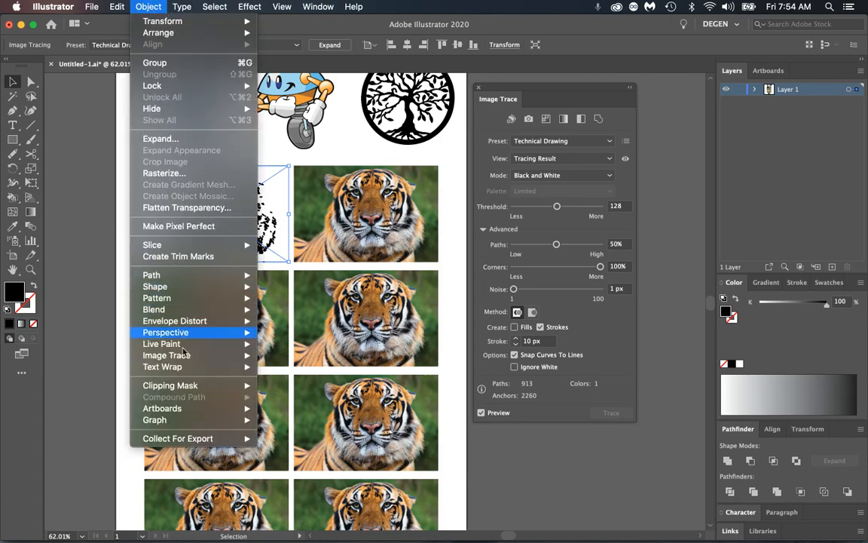
mouse_move(226, 355)
click(285, 396)
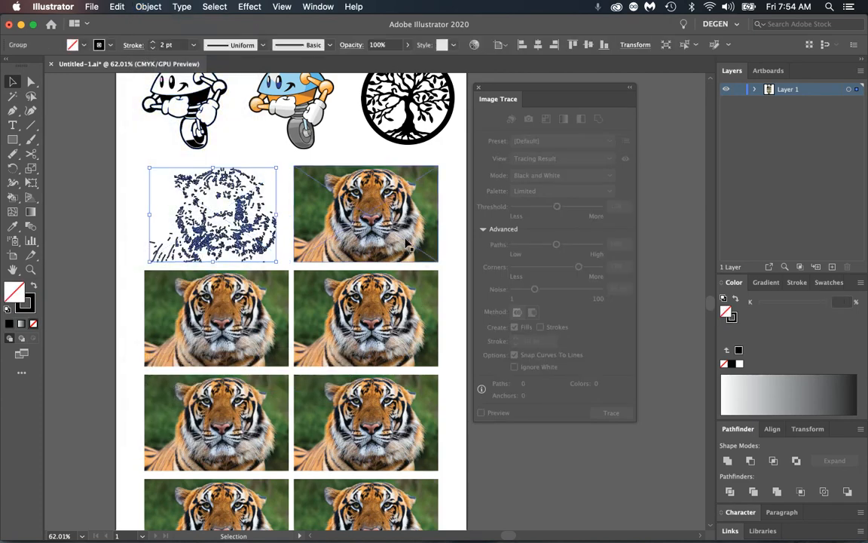
Trace the second tiger photo in the top row with the Line Art preset and expand it into vector paths.
click(399, 222)
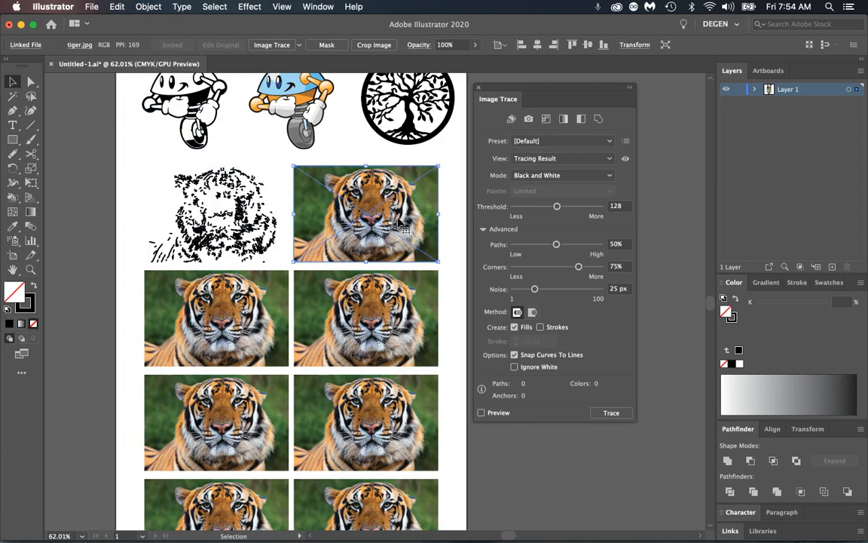
click(609, 142)
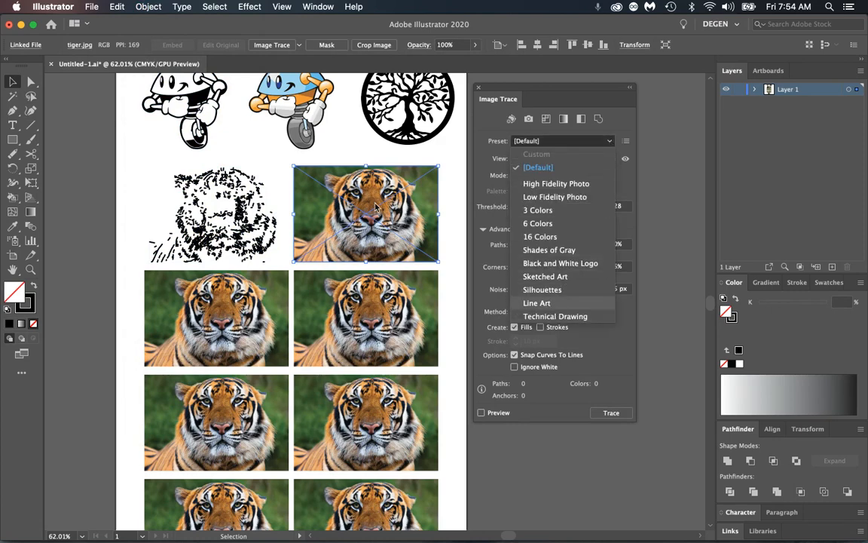
key(Return)
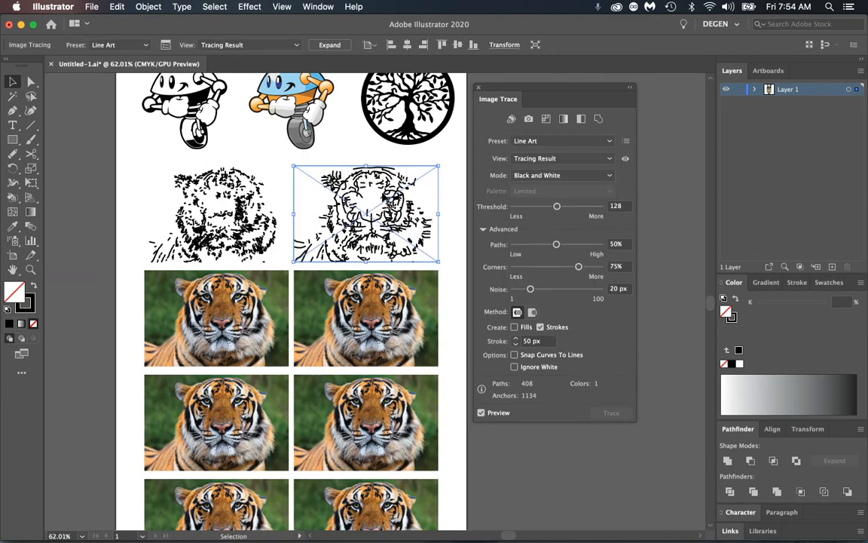
click(150, 8)
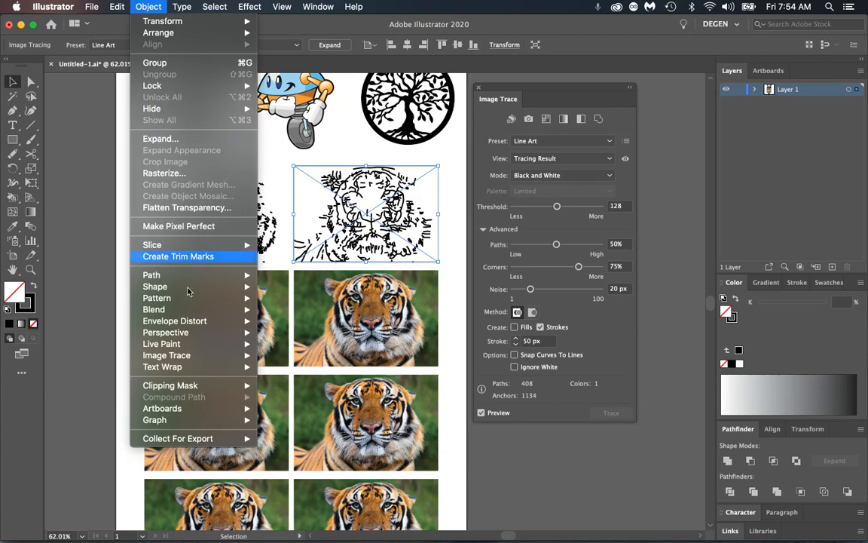
mouse_move(172, 355)
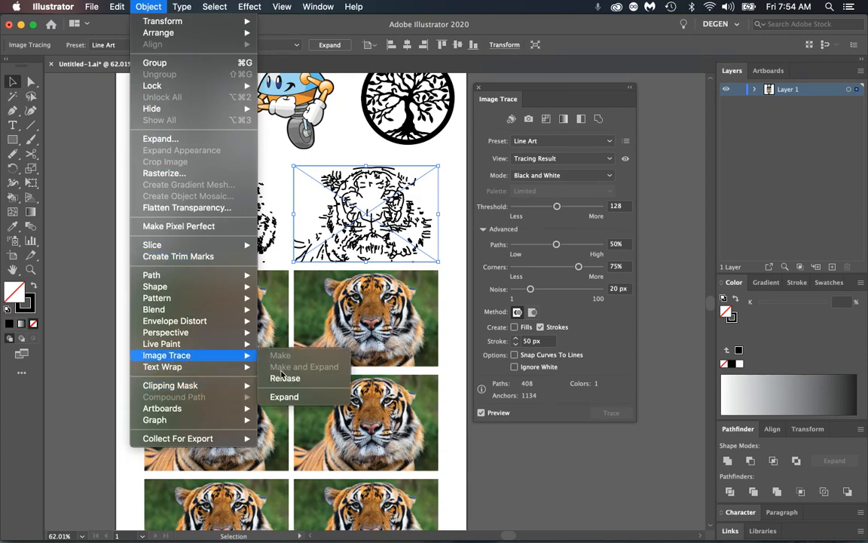
click(284, 398)
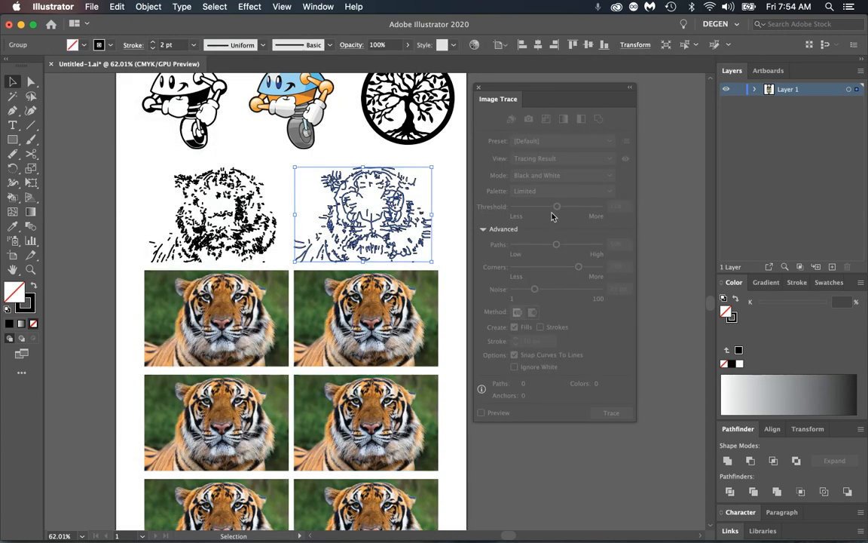
Trace the first tiger photo in the second row with the Silhouettes preset and expand the result.
click(216, 327)
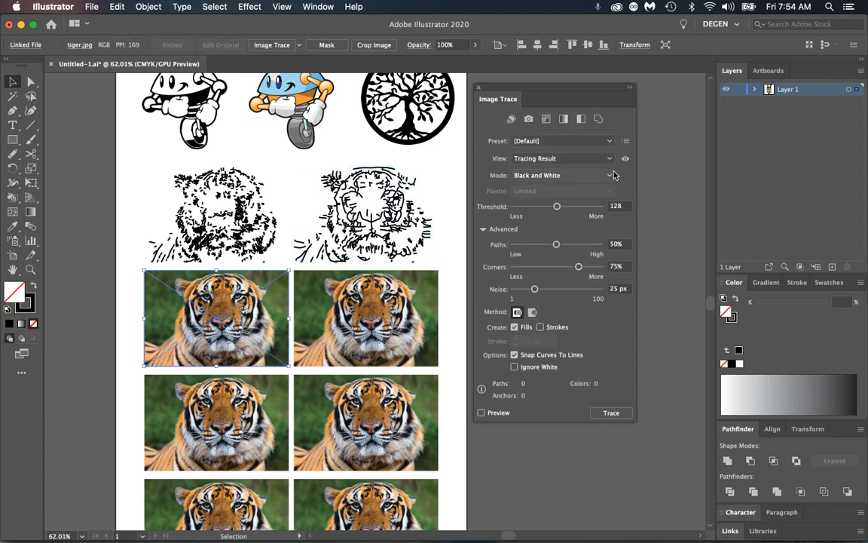
click(612, 141)
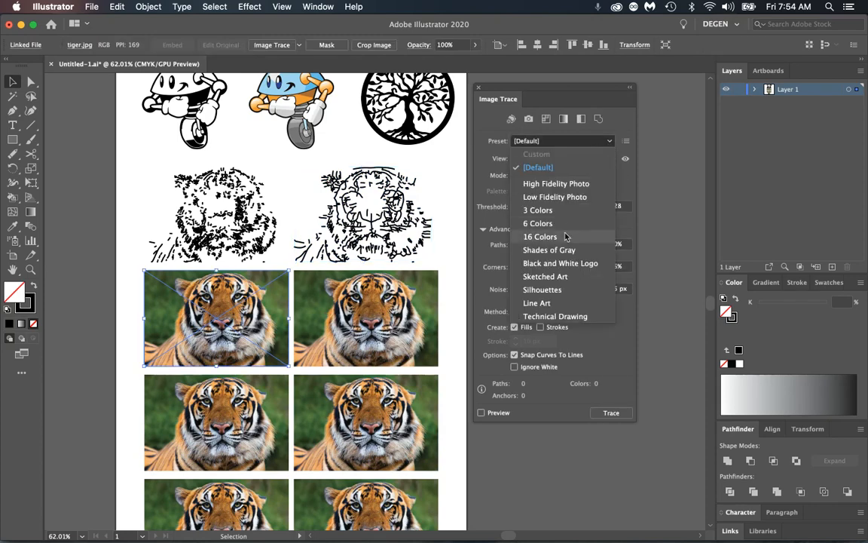
click(542, 290)
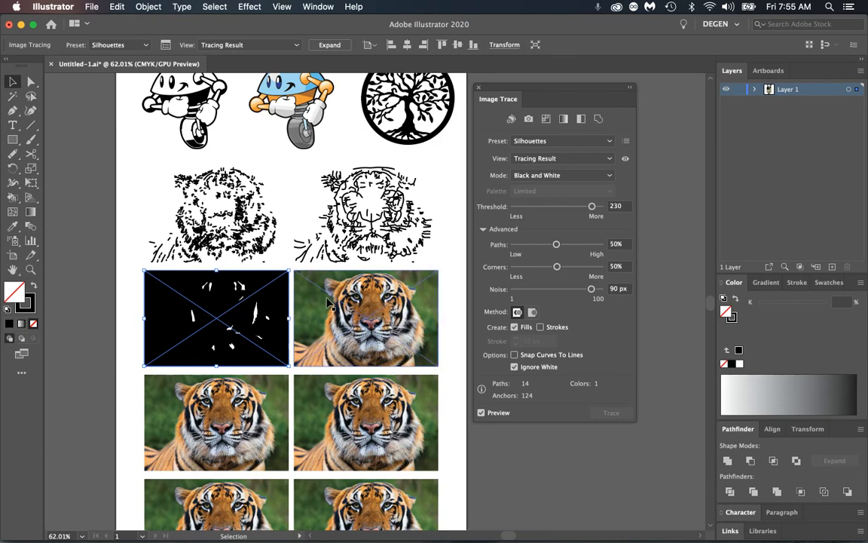
click(331, 45)
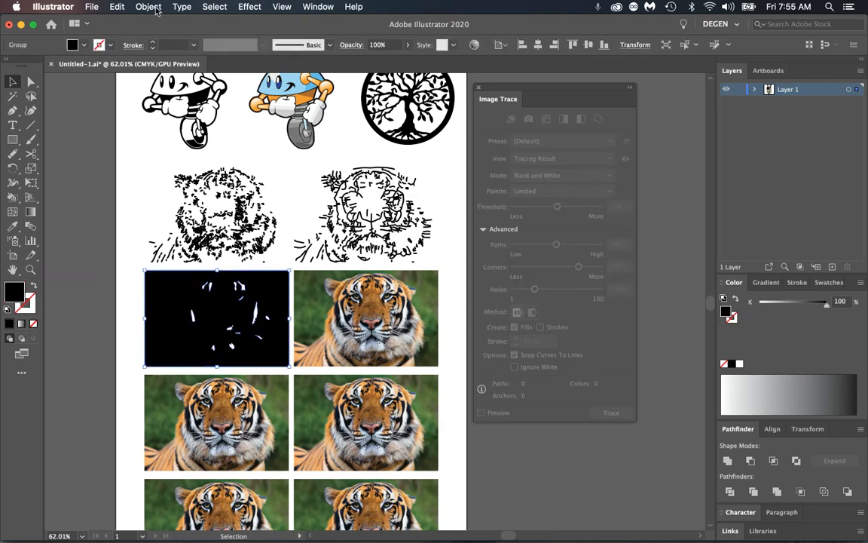
Trace the second tiger photo in the second row with the Sketched Art preset and expand the result.
click(324, 305)
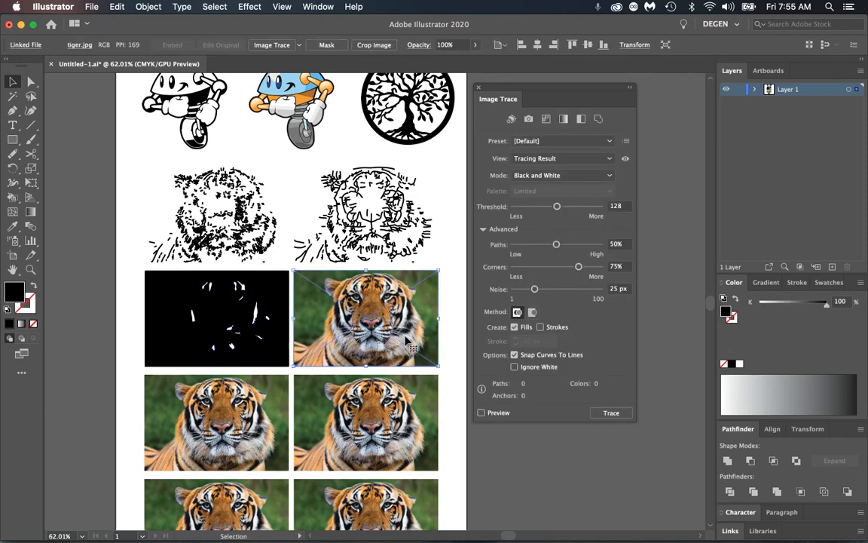
click(610, 142)
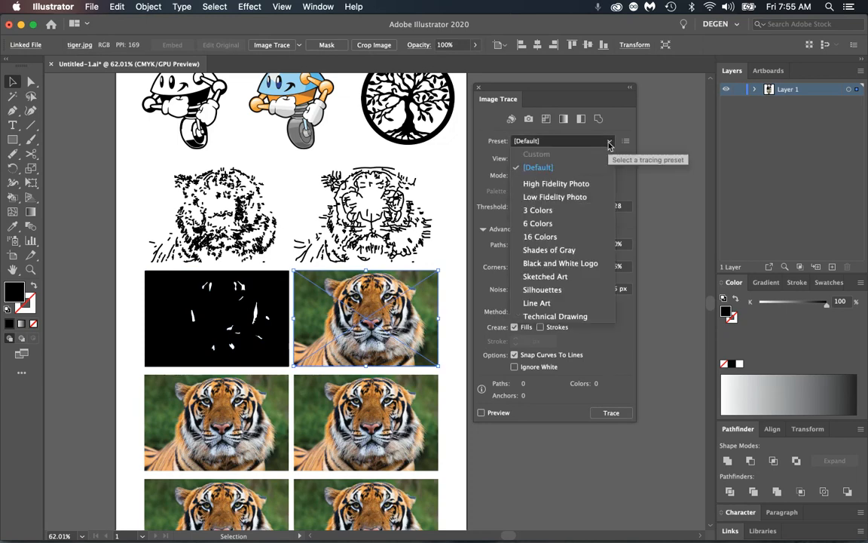
click(562, 282)
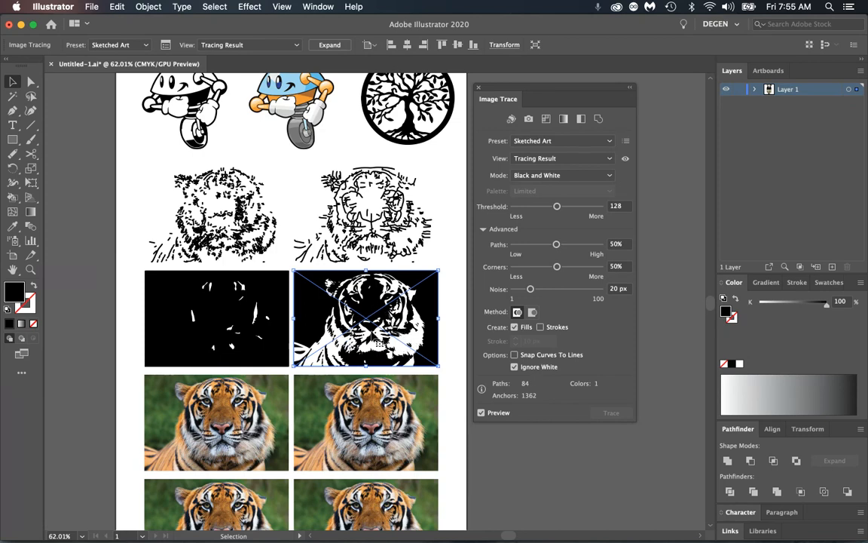
click(334, 46)
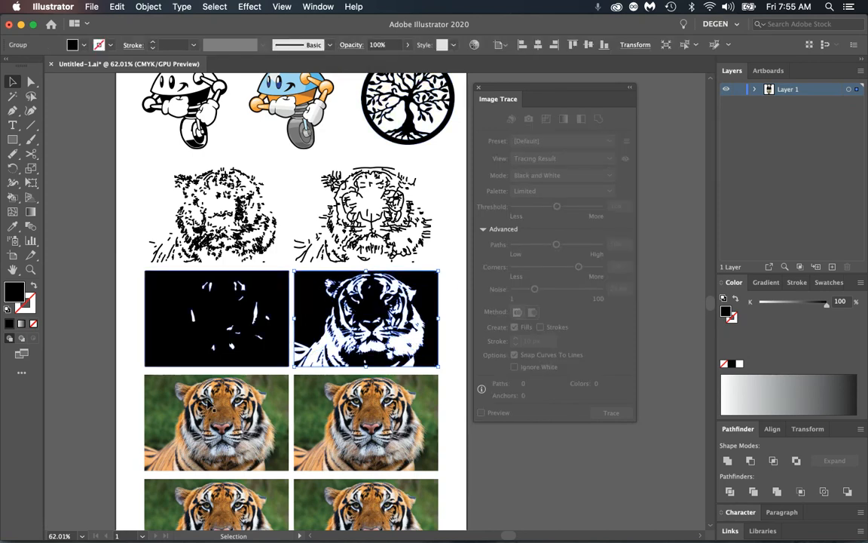
Trace the first tiger photo in the third row with the Black and White Logo preset and expand it.
click(219, 415)
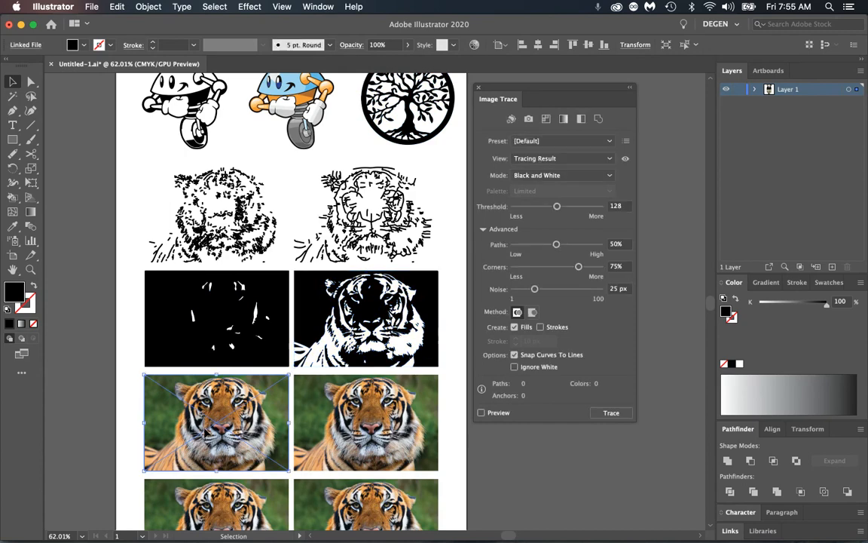
click(609, 142)
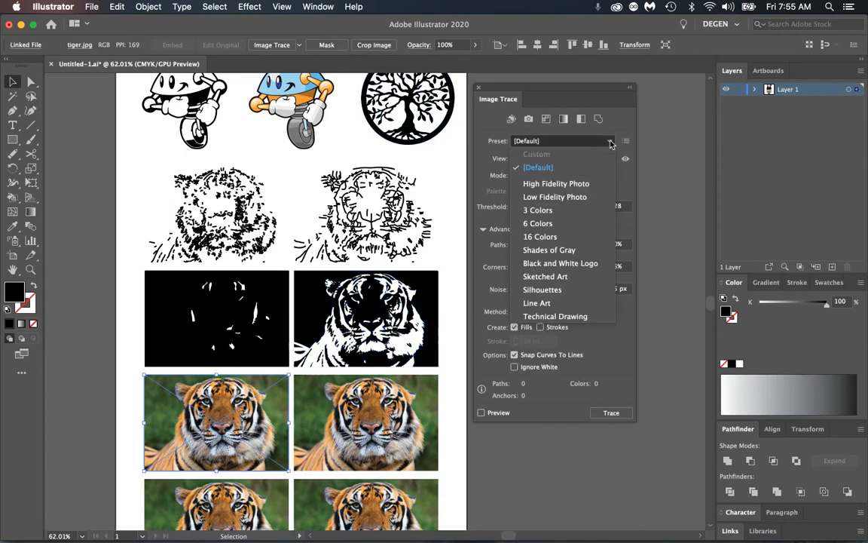
click(558, 263)
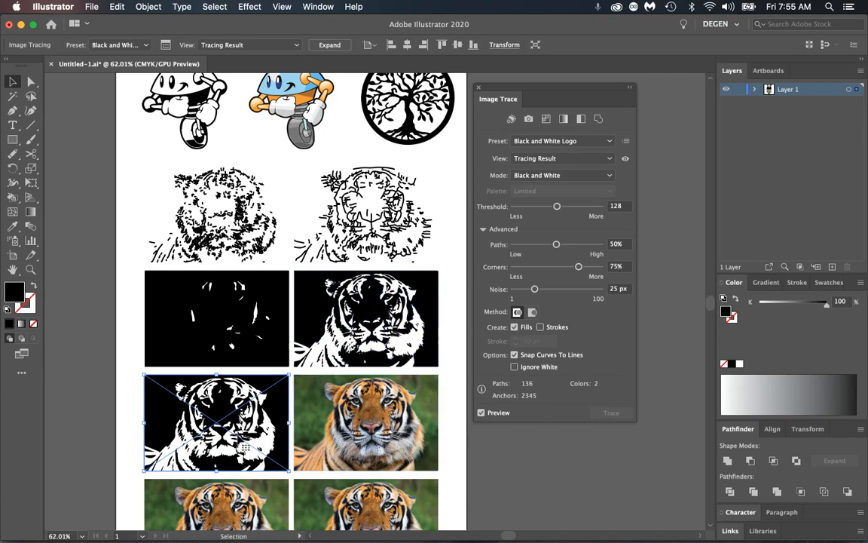
click(330, 46)
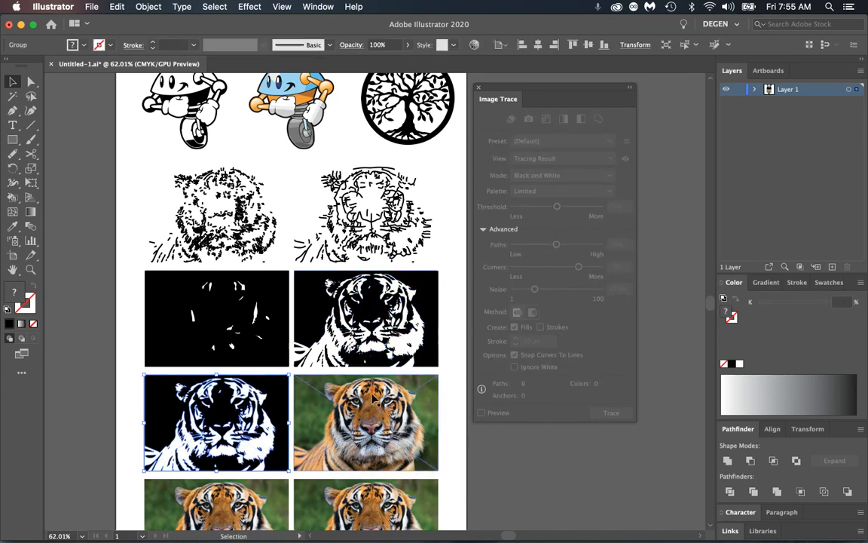
Trace the second tiger photo in the third row with the Shades of Gray preset and expand it.
click(341, 384)
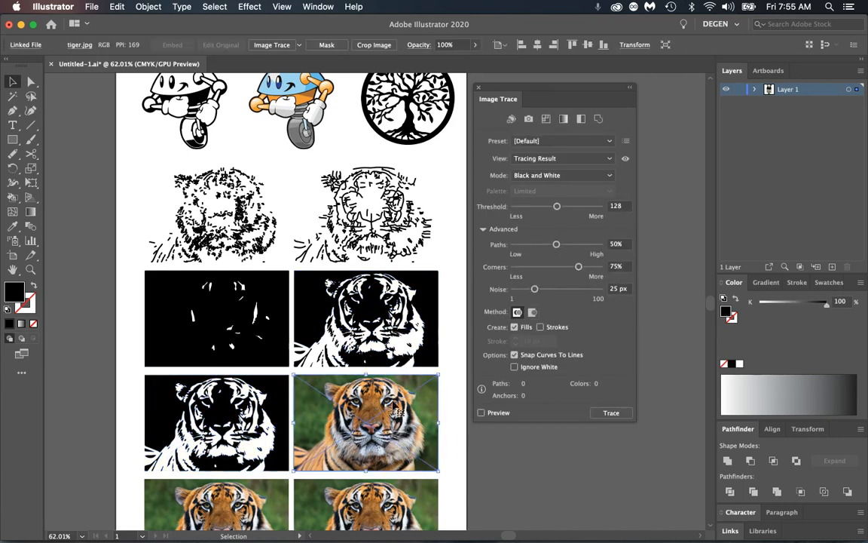
click(610, 141)
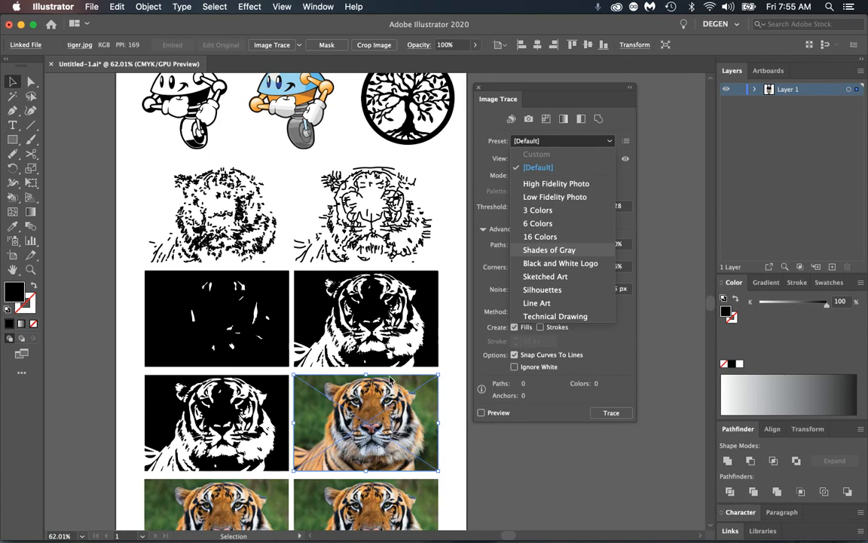
click(549, 250)
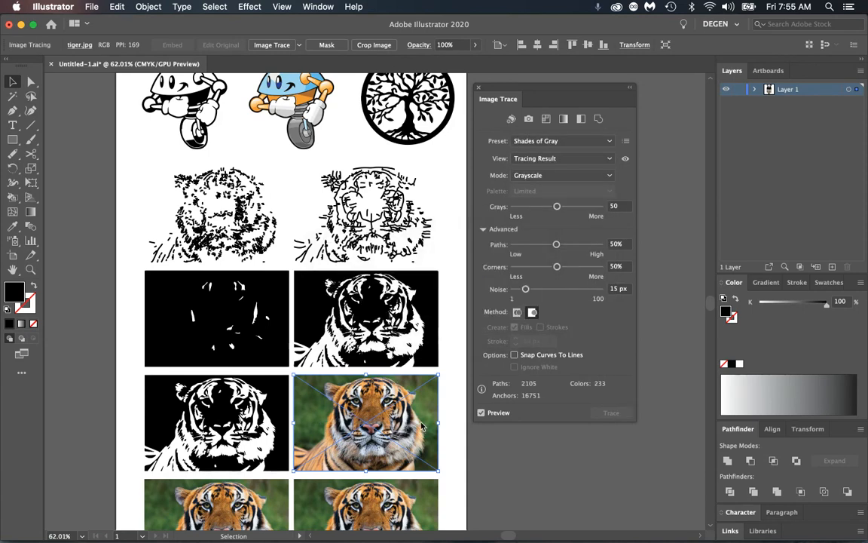
key(space)
drag(393, 410, 379, 302)
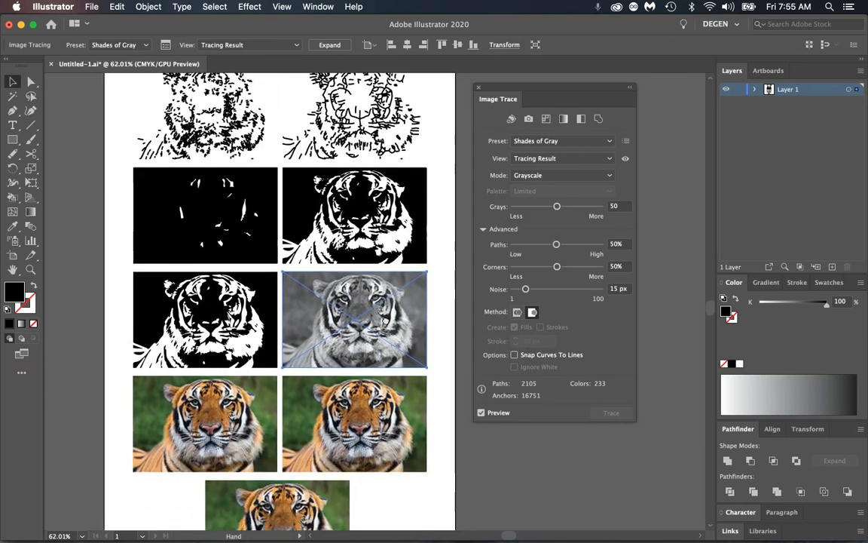
click(329, 44)
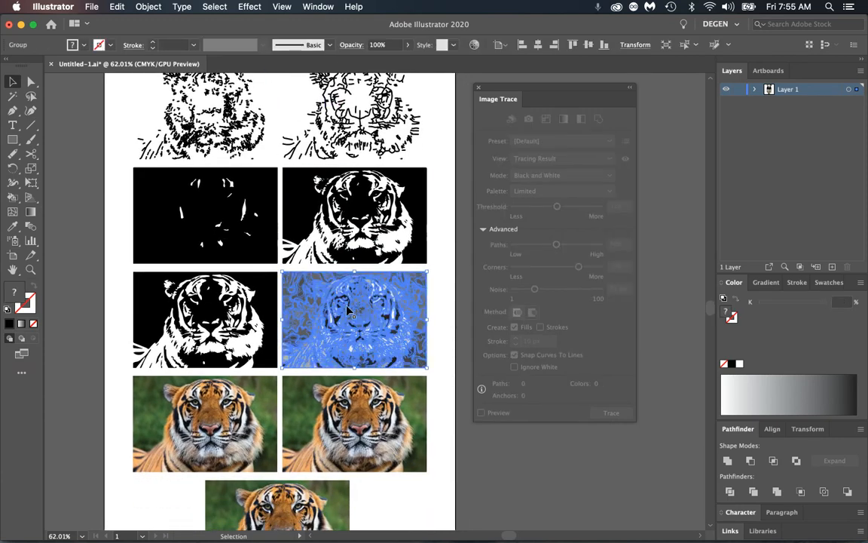
Deselect the expanded grayscale tiger and examine its traced shapes up close around the face.
click(454, 321)
key(z)
drag(311, 296, 479, 347)
key(space)
drag(326, 311, 164, 258)
drag(252, 266, 389, 333)
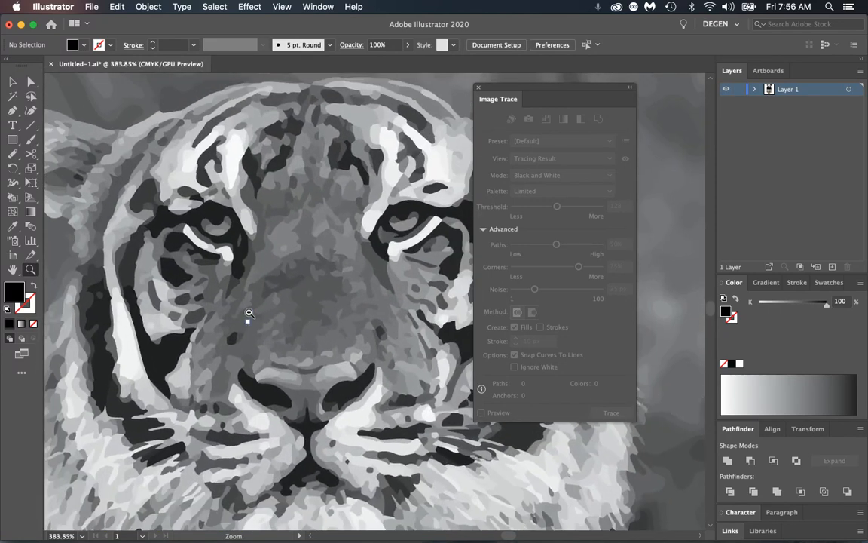
Frame the third and fourth rows of tigers and move the Image Trace panel clear of the artboard.
drag(356, 212, 177, 263)
key(space)
drag(140, 237, 301, 235)
drag(167, 226, 144, 245)
drag(367, 238, 320, 242)
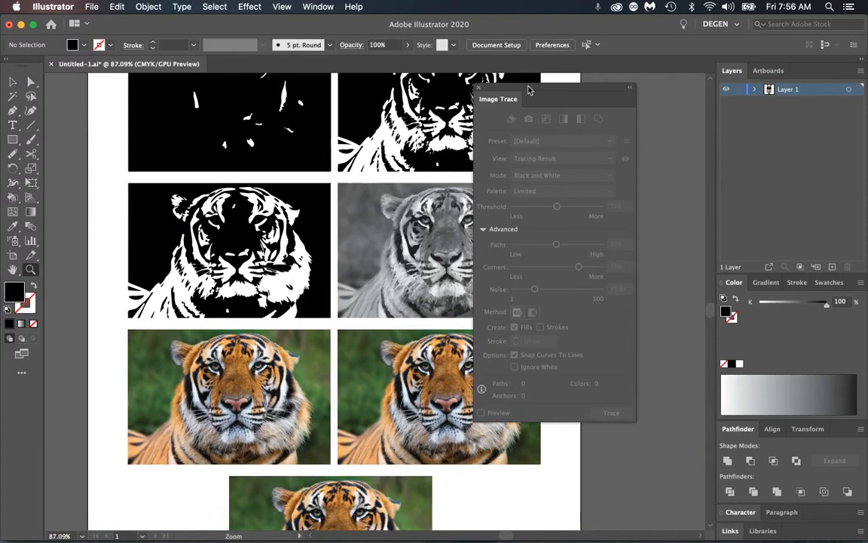
drag(529, 87, 648, 110)
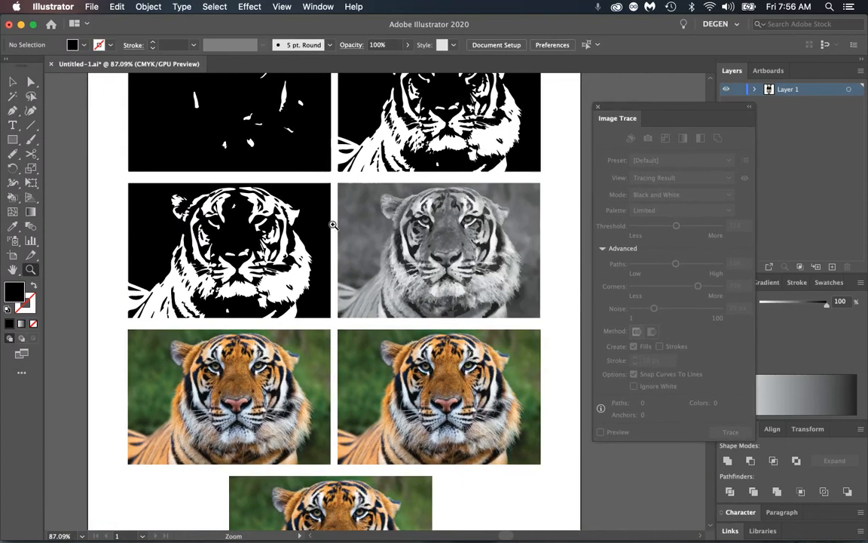
Trace the first tiger photo in the fourth row with the 3 Colors preset and expand it.
click(13, 80)
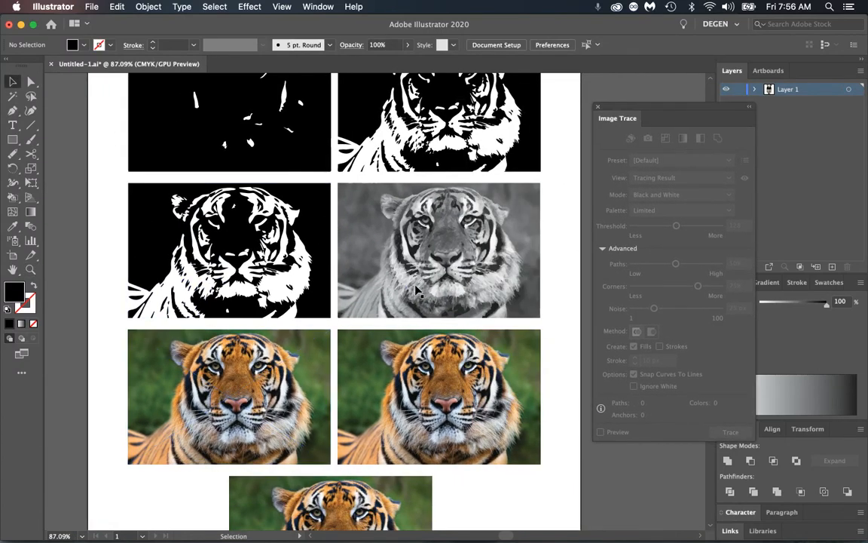
click(256, 365)
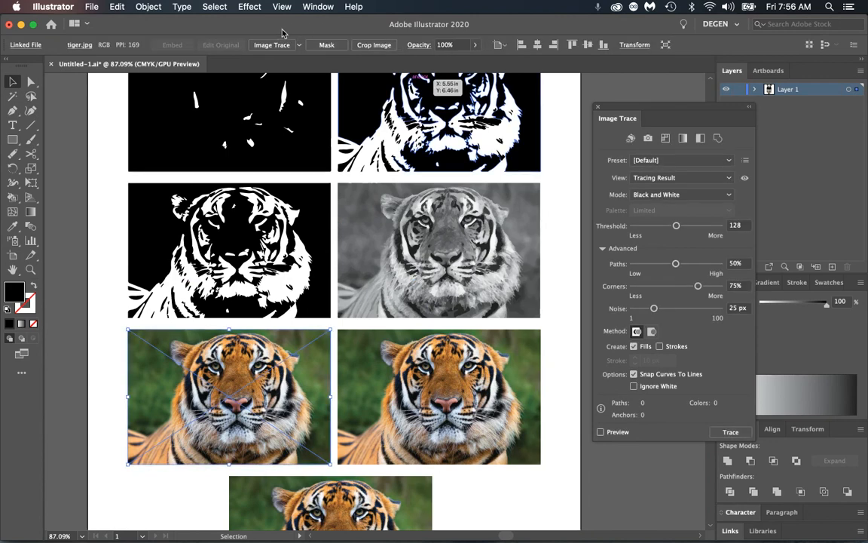
click(729, 161)
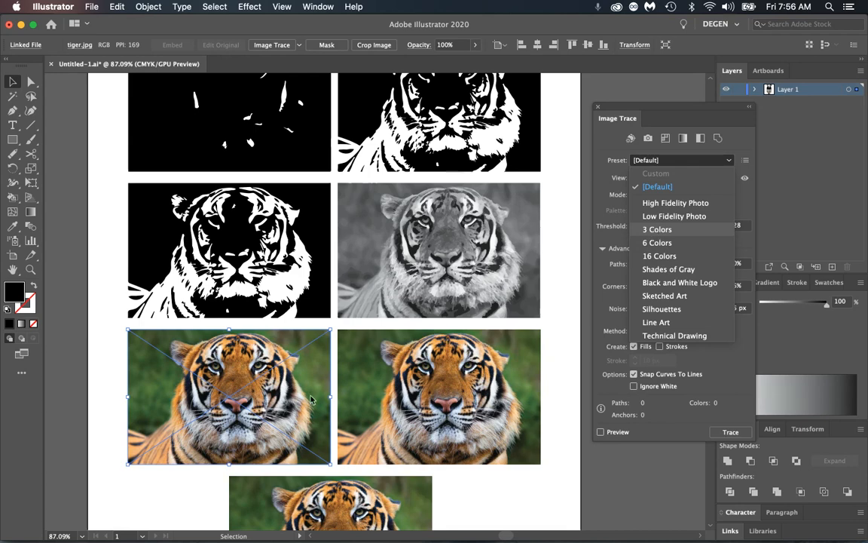
key(Return)
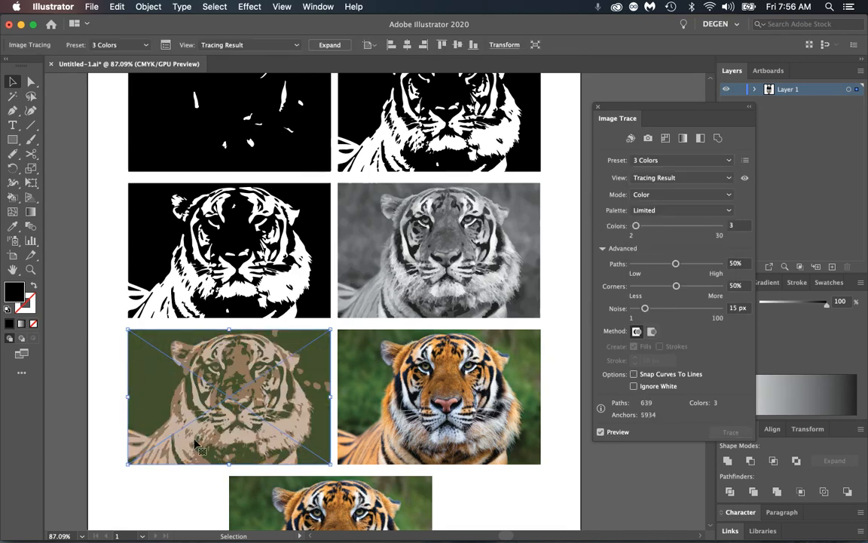
click(330, 45)
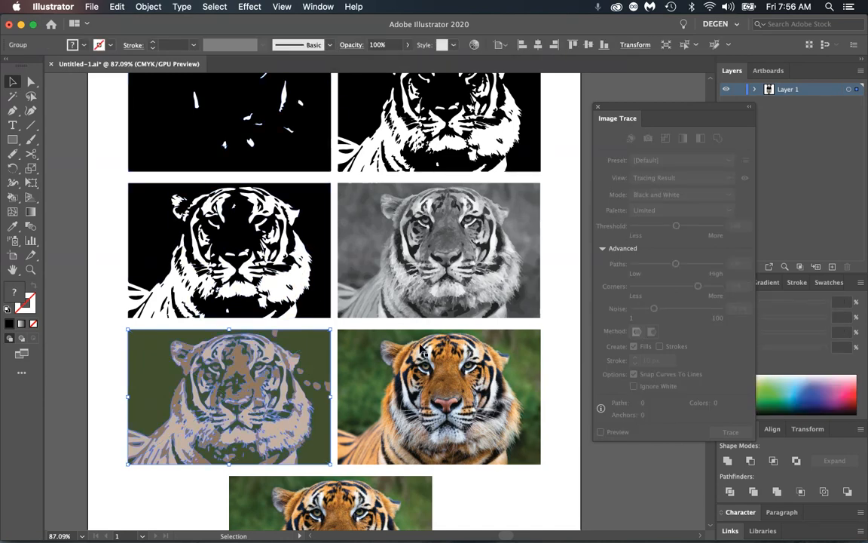
Trace the second tiger photo in the fourth row with the 6 Colors preset and expand it.
click(520, 370)
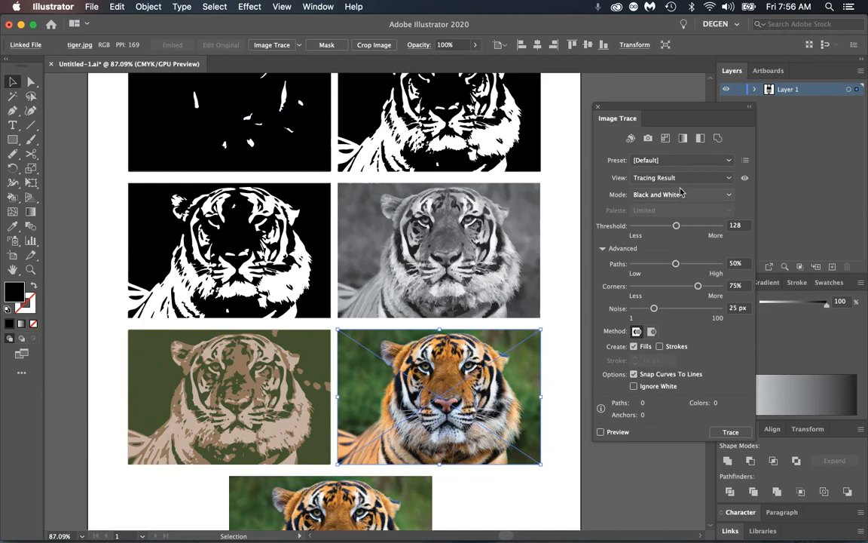
click(729, 161)
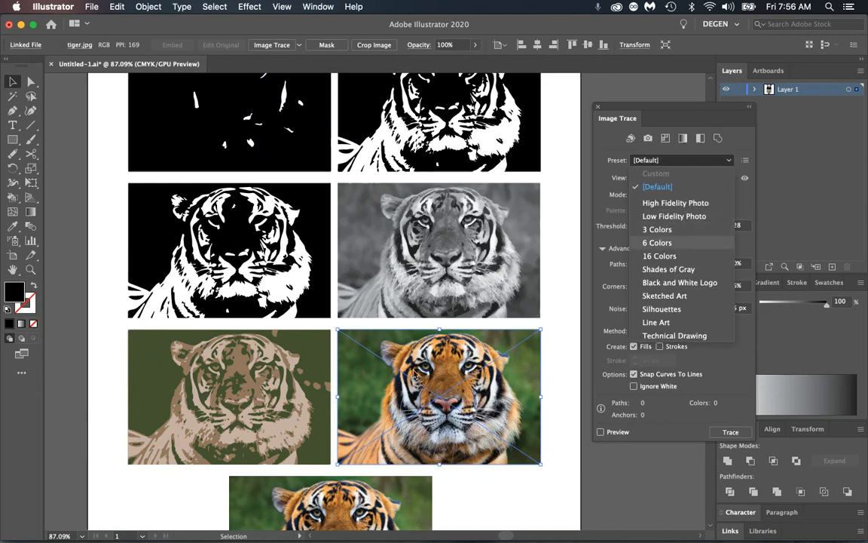
key(Return)
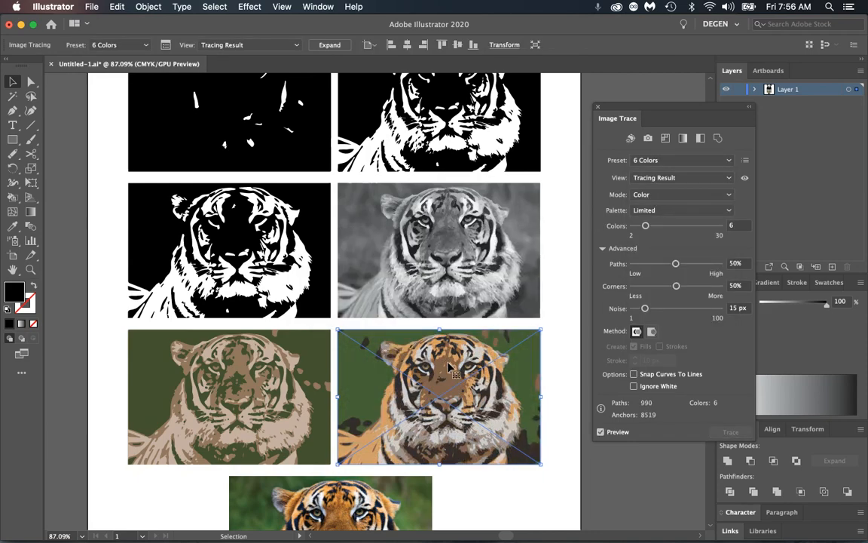
click(329, 44)
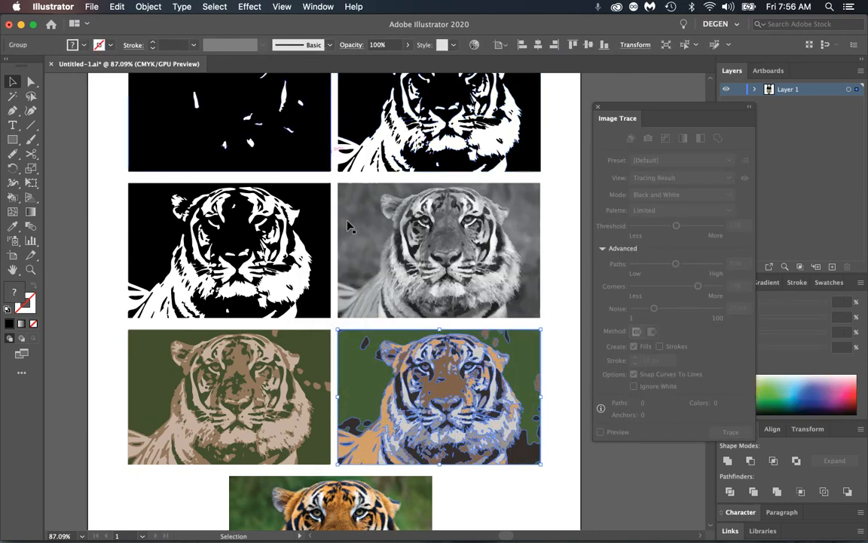
Move the remaining tiger photo beneath the 3 Colors tiger and place a copy beside it to fill the fifth row.
drag(422, 409, 435, 202)
drag(398, 342, 295, 346)
click(376, 341)
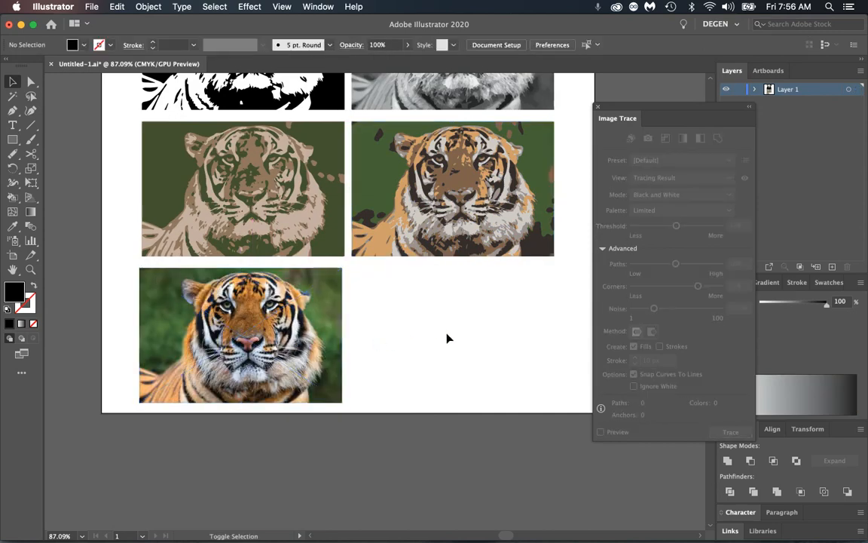
drag(283, 294, 502, 310)
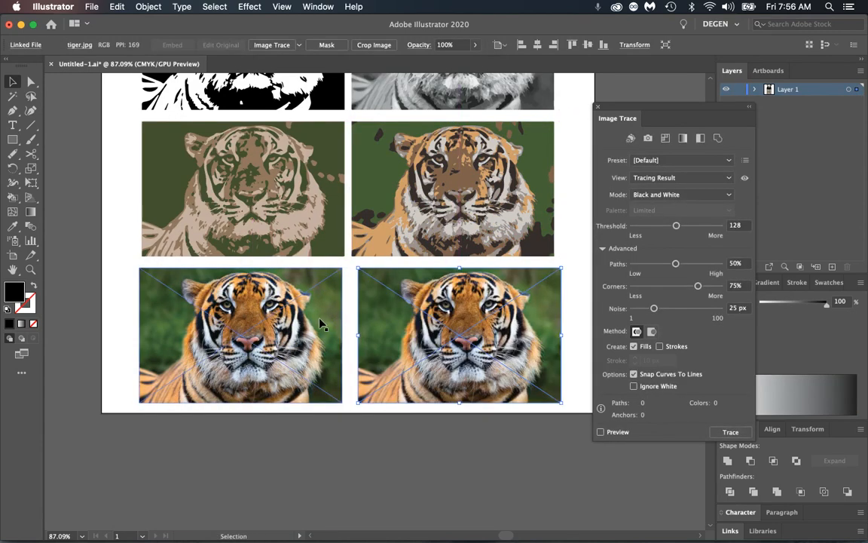
Trace the first tiger photo in the fifth row with the 16 Colors preset, expand it and deselect it.
click(320, 321)
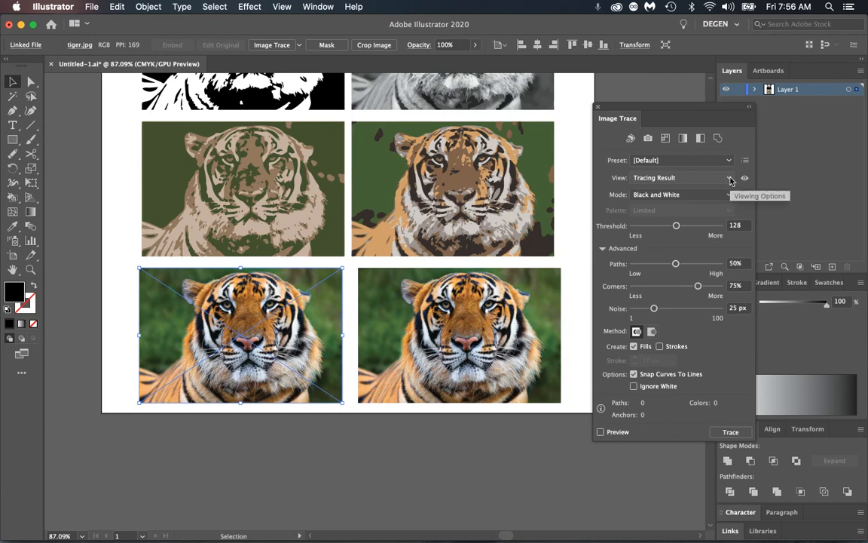
click(689, 161)
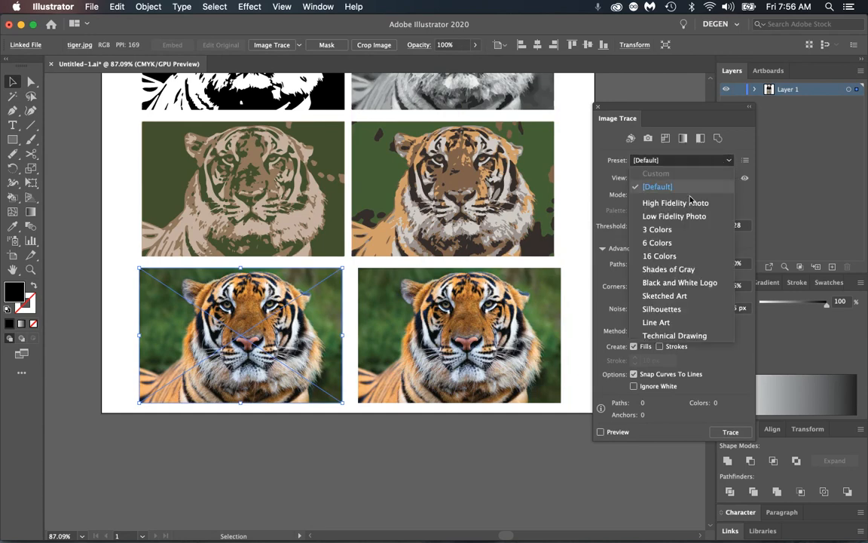
click(654, 257)
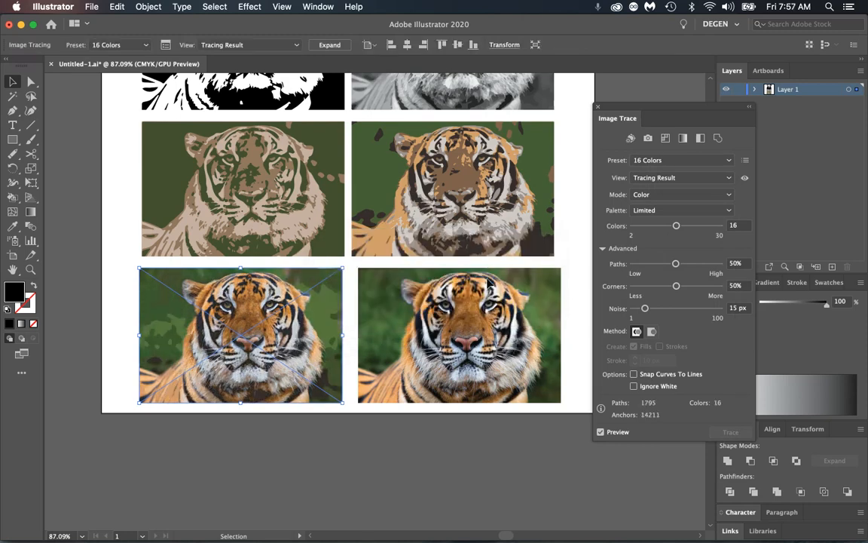
click(336, 47)
click(103, 155)
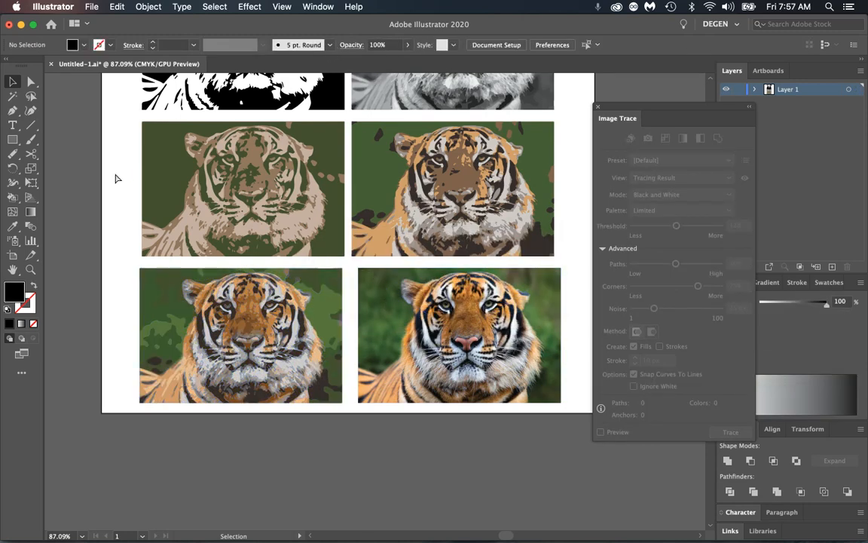
Compare the path density of the color-traced tigers in Outline view and return to the normal preview.
key(super+y)
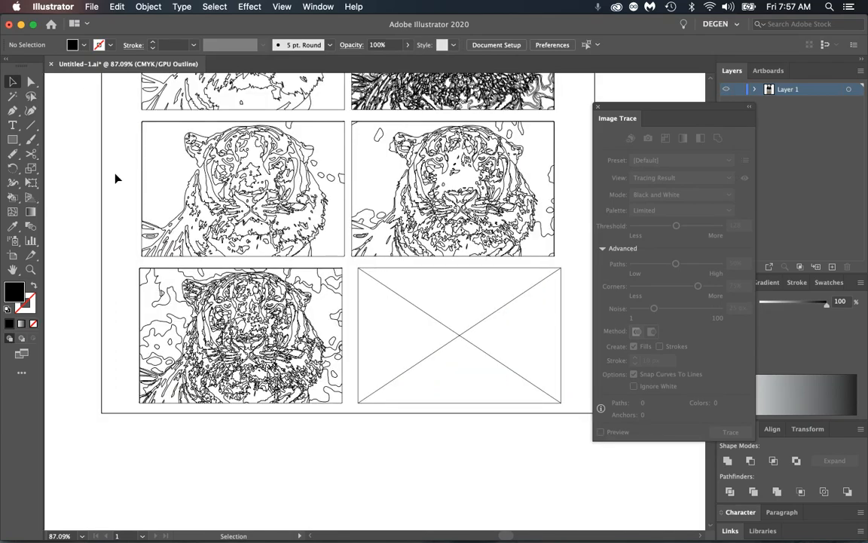
drag(384, 193, 308, 220)
key(super+y)
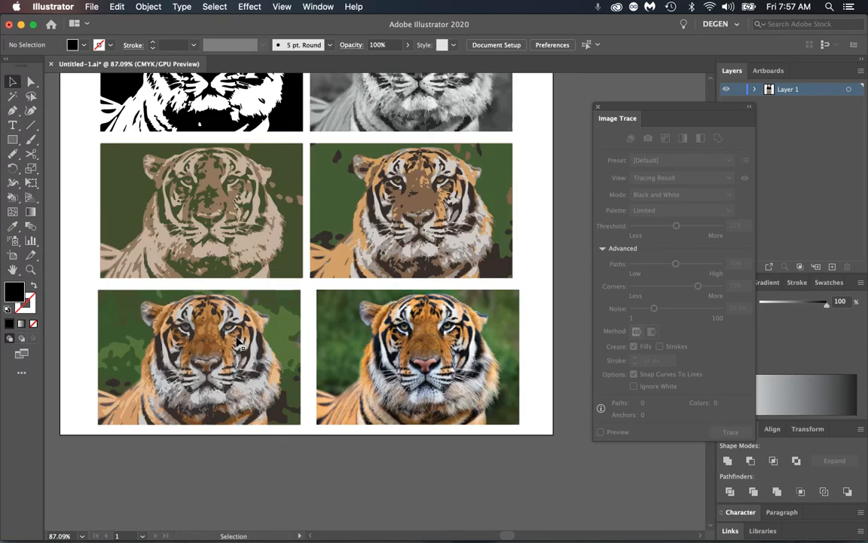
Extend the artboard's bottom edge to fit another row and place two copies of the untraced tiger photo there.
click(12, 255)
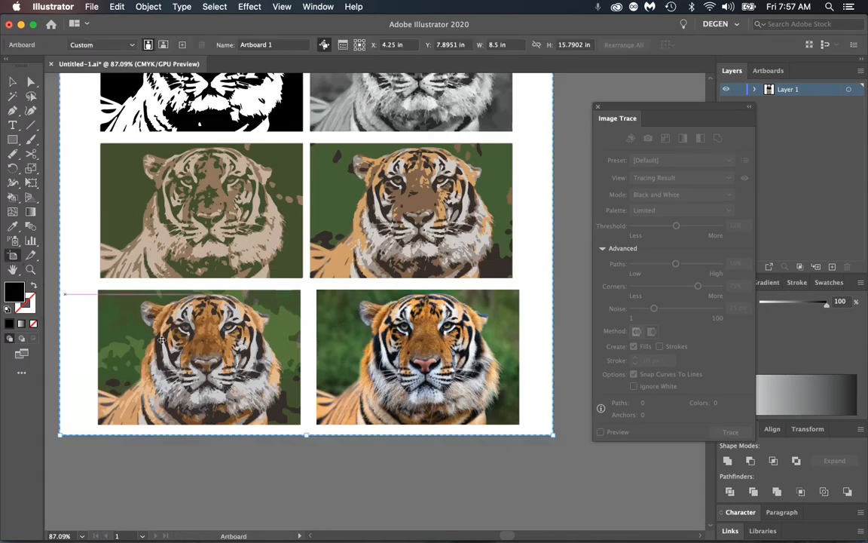
drag(308, 437, 307, 521)
key(v)
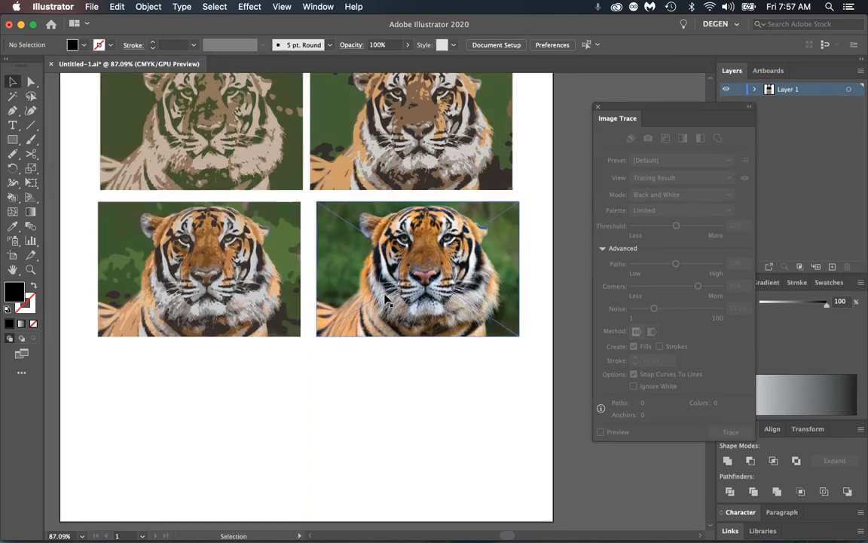
drag(385, 284, 393, 416)
Trace the second tiger photo in the fifth row with the Low Fidelity Photo preset and expand it.
click(420, 294)
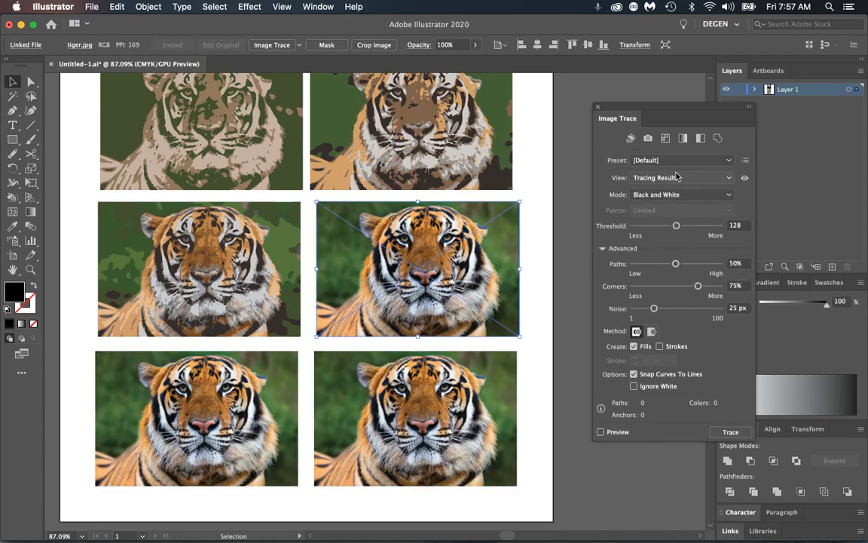
click(729, 160)
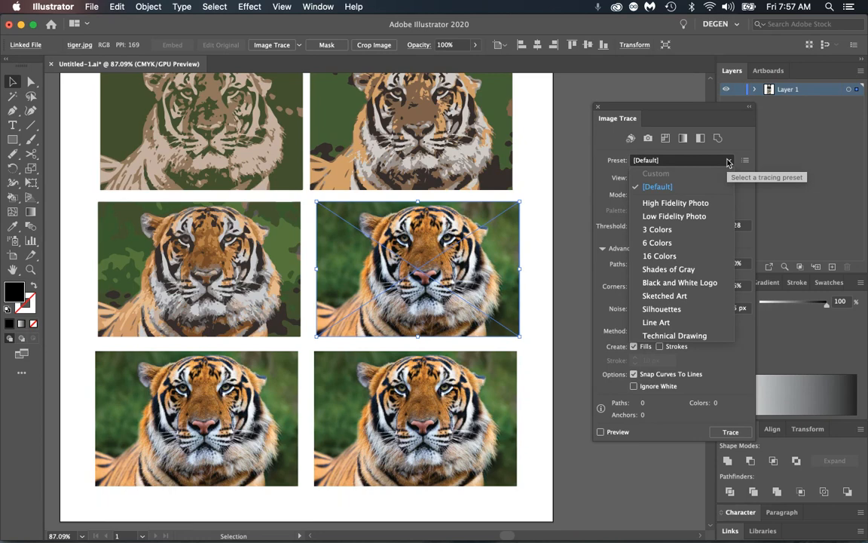
click(676, 216)
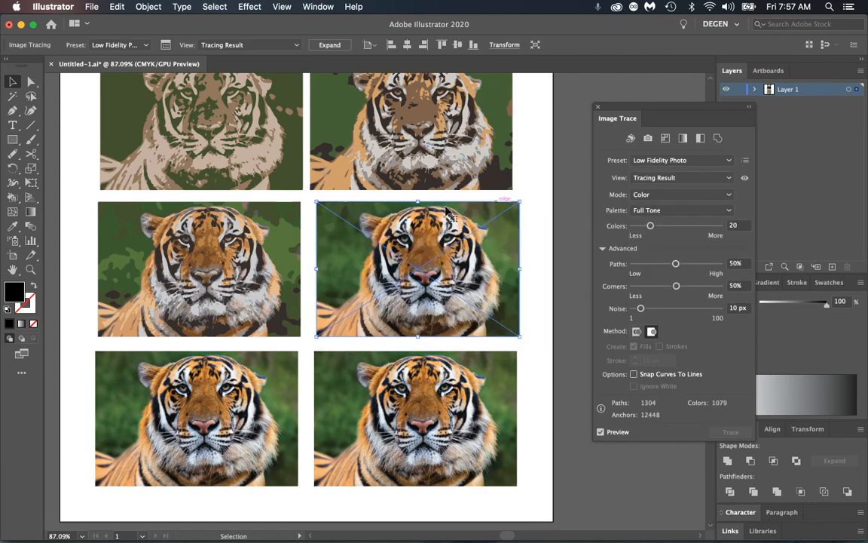
click(332, 45)
Delete the second tiger photo in the sixth row and center the remaining one beneath the fifth row.
click(452, 430)
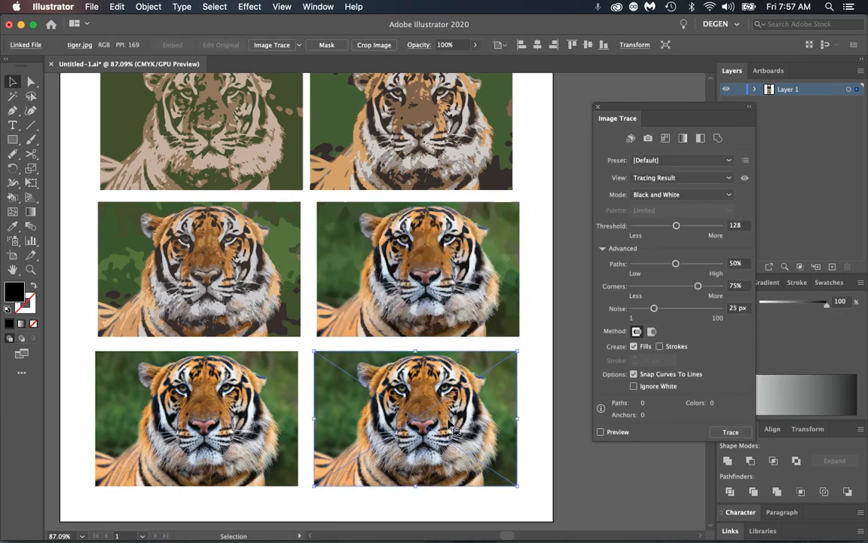
key(Delete)
drag(273, 435, 362, 435)
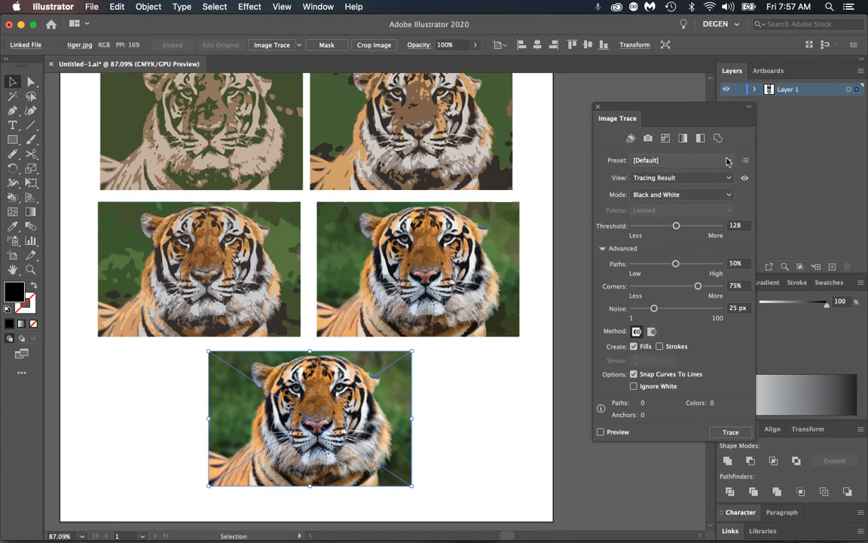
Trace the centered tiger photo in the sixth row with the High Fidelity Photo preset, expand it and deselect it.
click(656, 158)
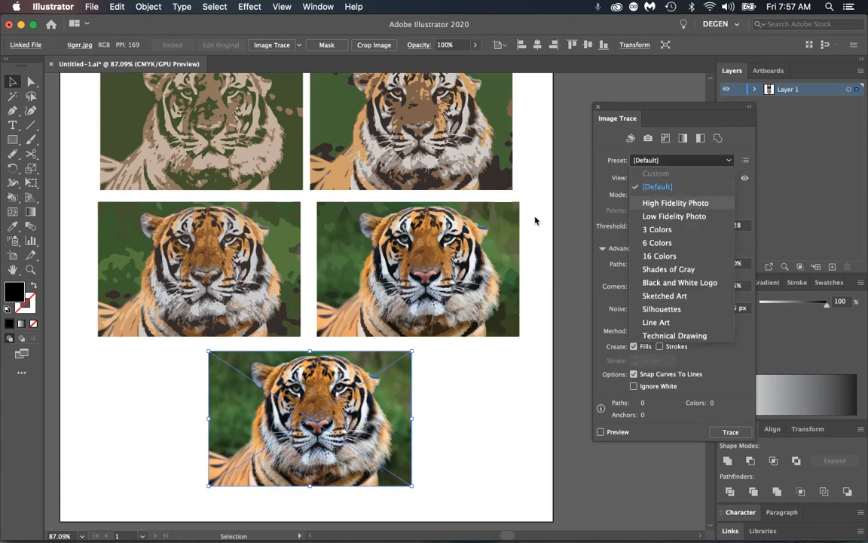
key(Return)
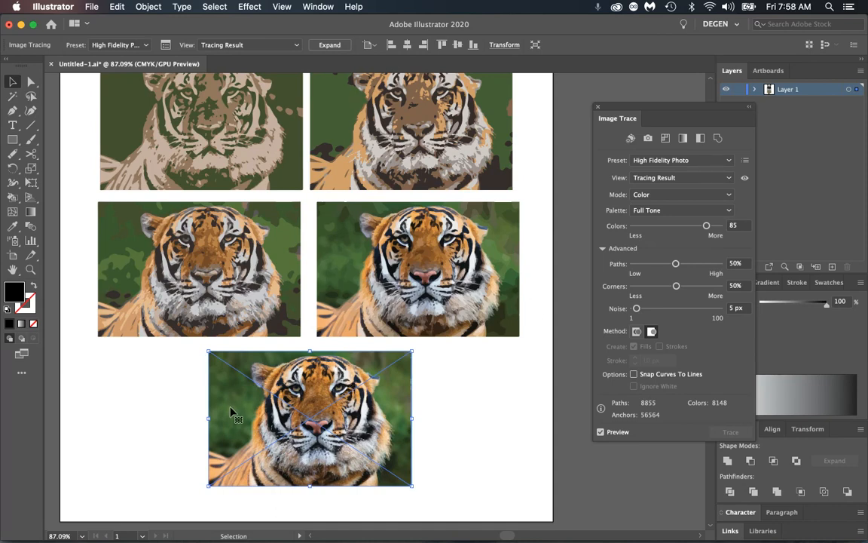
click(330, 45)
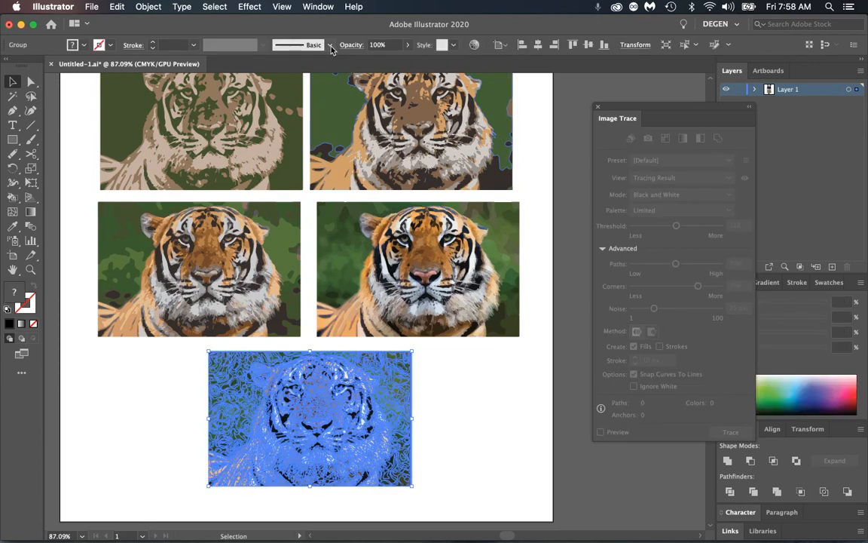
click(447, 408)
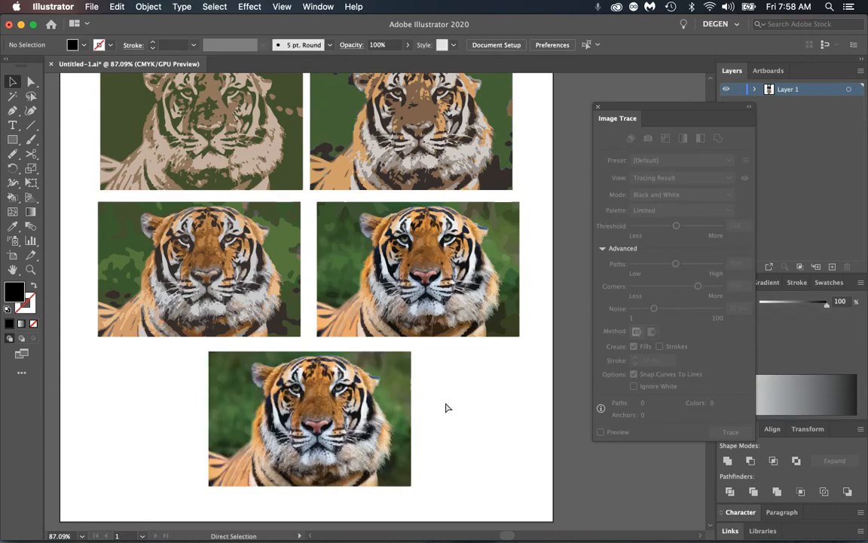
Show the whole artboard in Outline view to compare the paths of all tracings, and return to the normal preview.
key(super+0)
key(super+y)
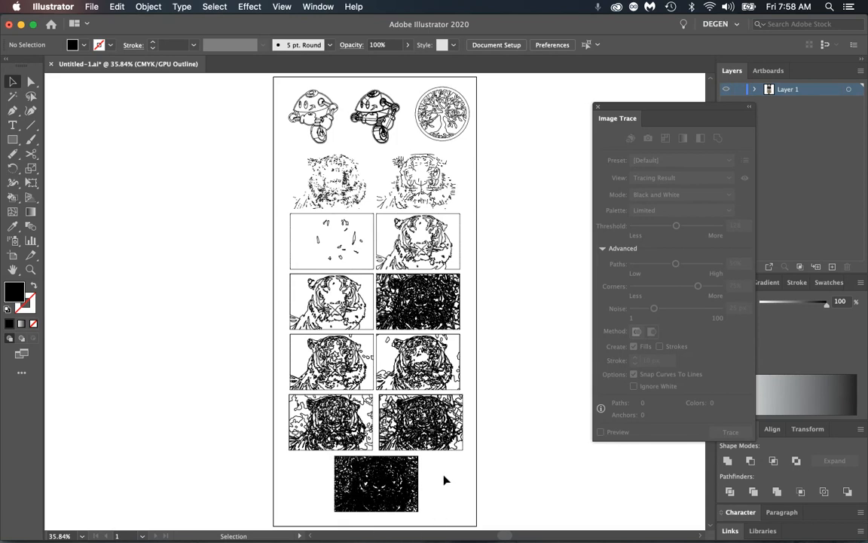
key(z)
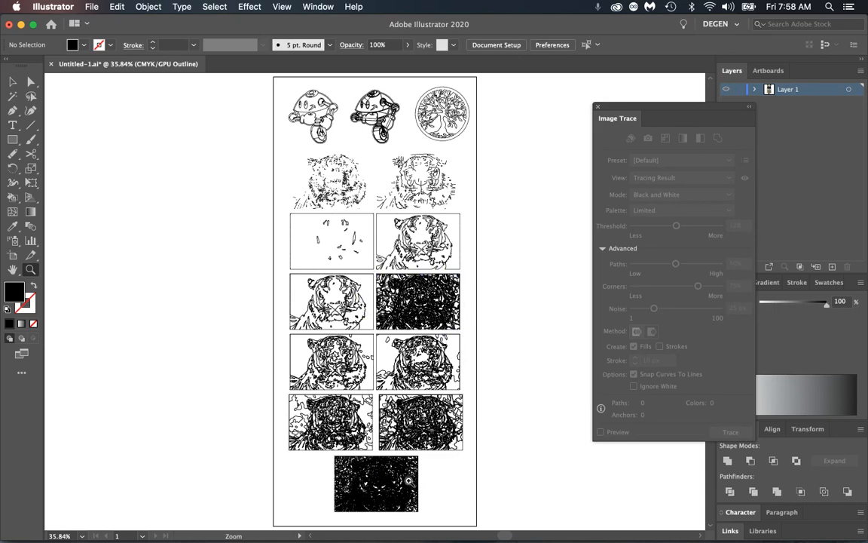
key(super+y)
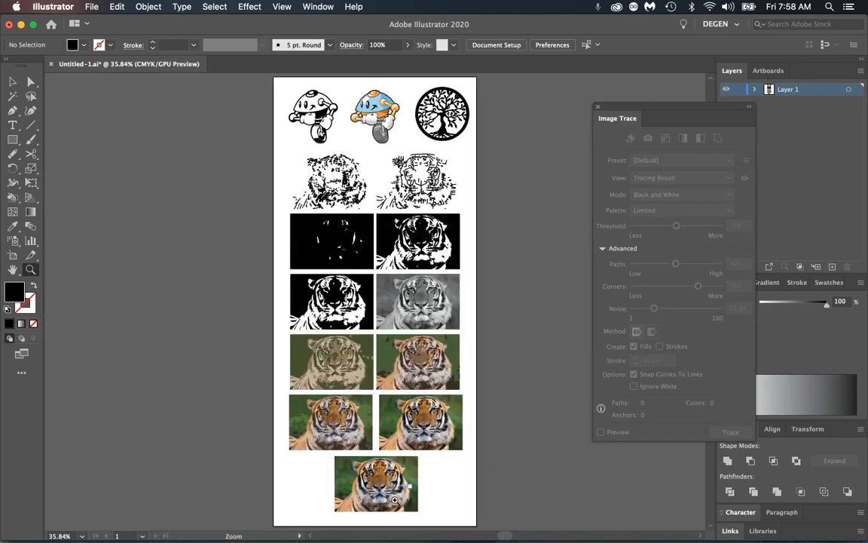
Examine the grayscale and color tiger tracings up close, row by row, to compare their detail.
drag(413, 390, 561, 272)
drag(360, 156, 460, 229)
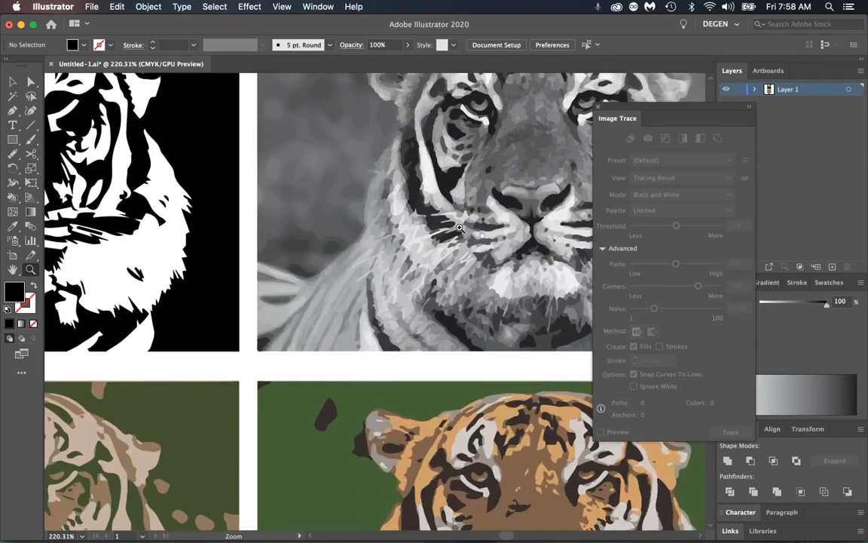
drag(367, 262, 273, 235)
drag(411, 422, 415, 192)
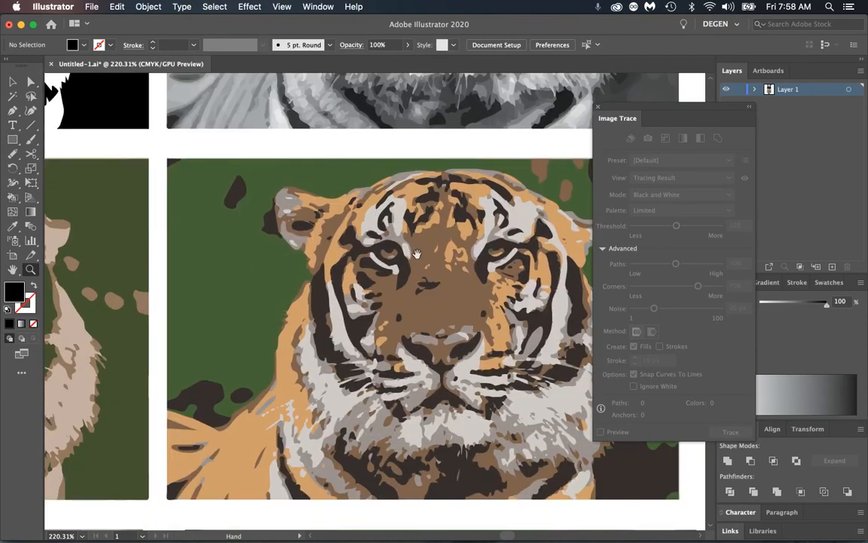
drag(282, 323, 580, 288)
drag(412, 288, 189, 243)
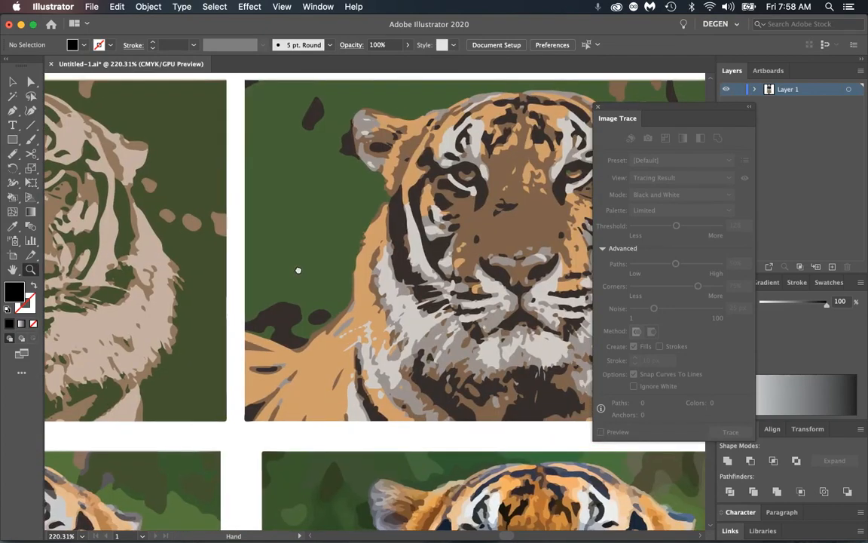
drag(319, 253, 310, 223)
drag(196, 318, 293, 200)
drag(226, 306, 358, 156)
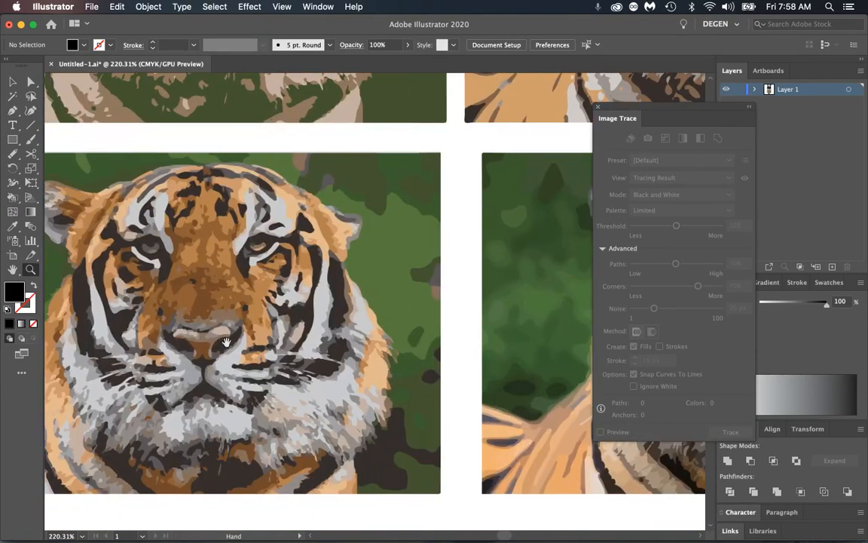
drag(226, 343, 309, 261)
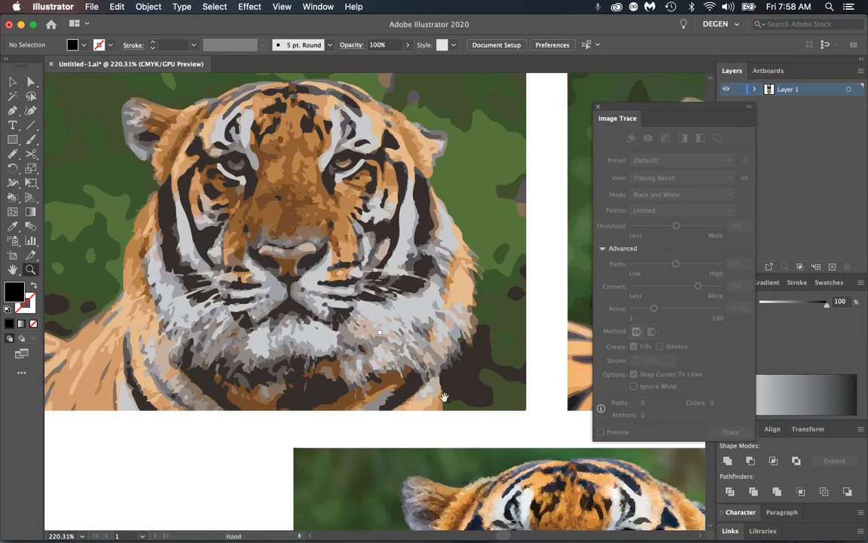
Examine the High Fidelity Photo tiger tracing, then its eye at high magnification to inspect the individual shapes.
drag(459, 412, 289, 224)
drag(408, 426, 376, 275)
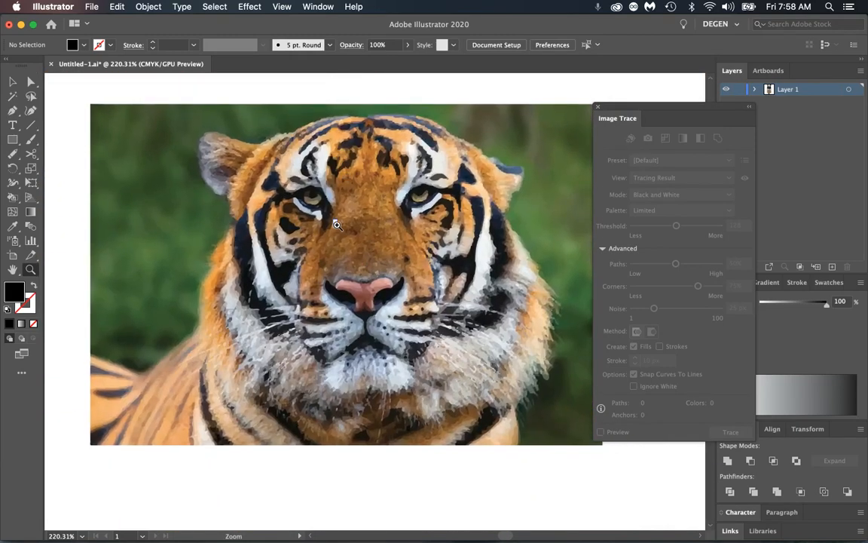
drag(337, 224, 433, 318)
drag(239, 194, 296, 227)
drag(326, 166, 388, 326)
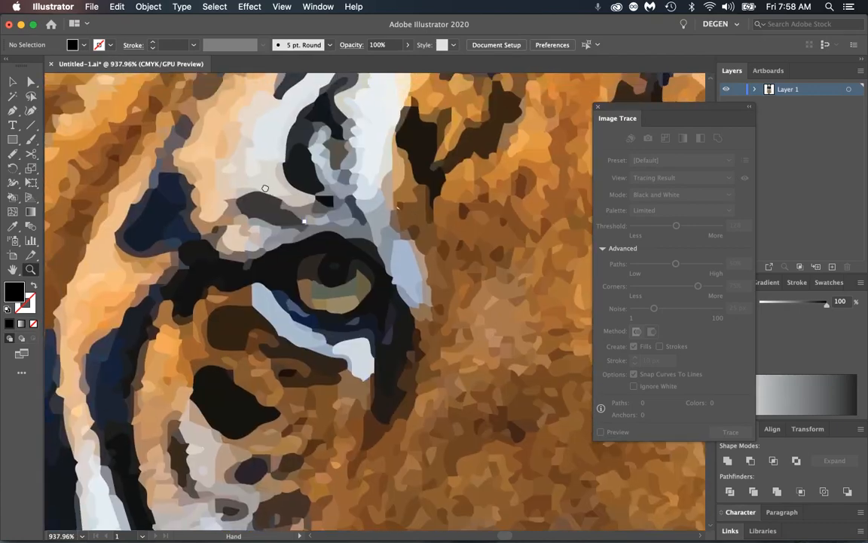
Try pulling individual green background shapes above the ear out of the High Fidelity Photo tiger with the Group Selection tool.
drag(266, 188, 437, 366)
drag(284, 219, 375, 469)
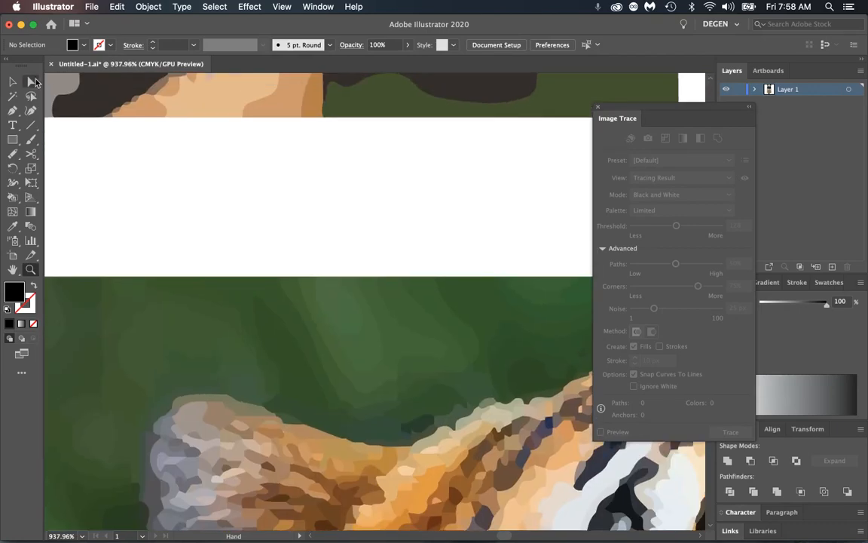
click(33, 83)
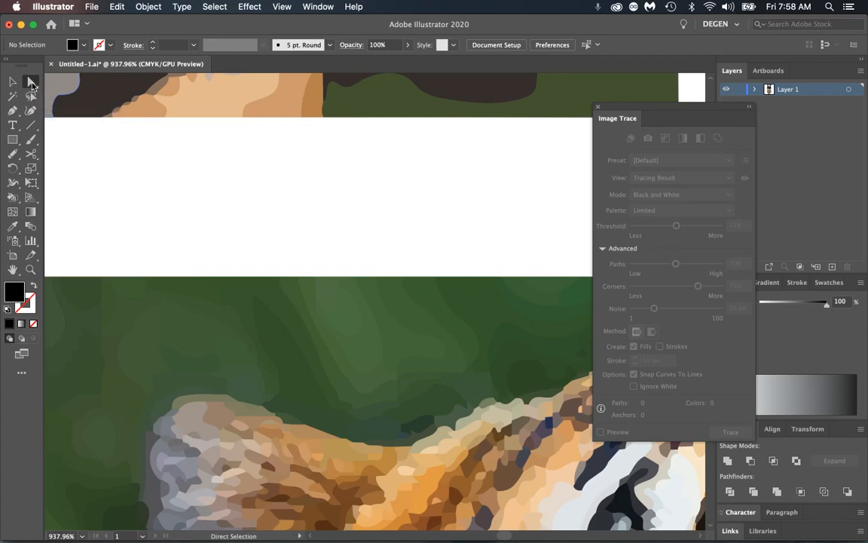
drag(32, 82, 58, 93)
drag(345, 329, 364, 243)
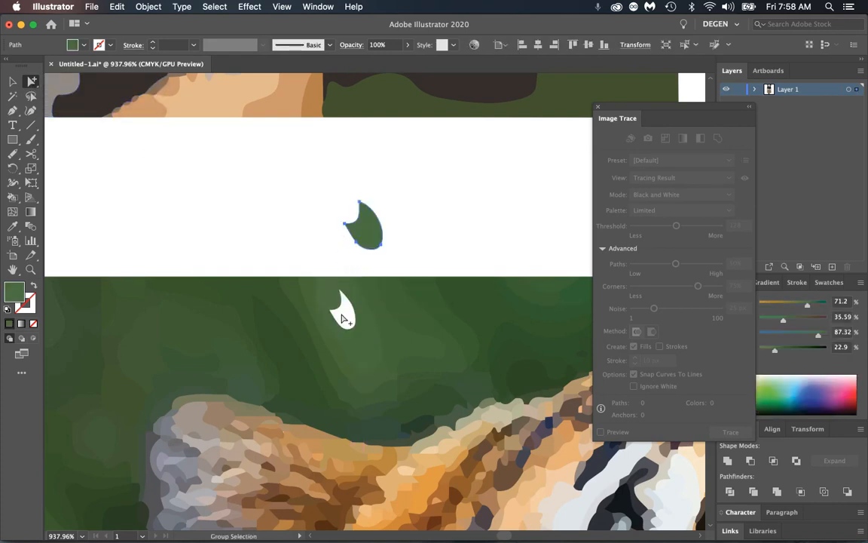
drag(337, 303, 305, 226)
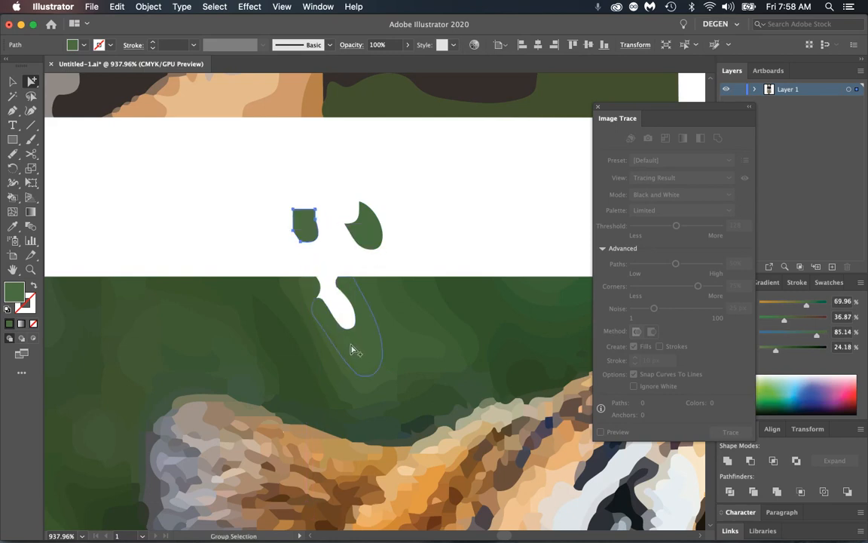
drag(352, 348, 443, 239)
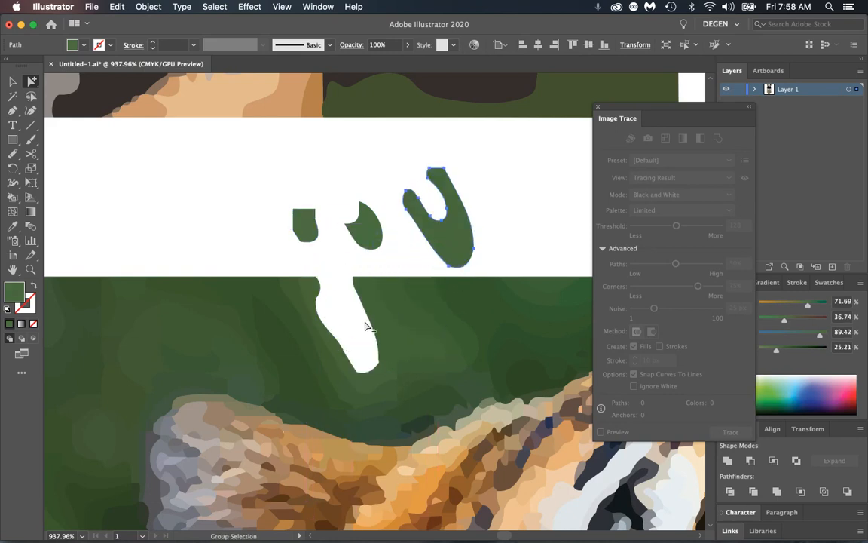
drag(382, 328, 348, 339)
click(445, 335)
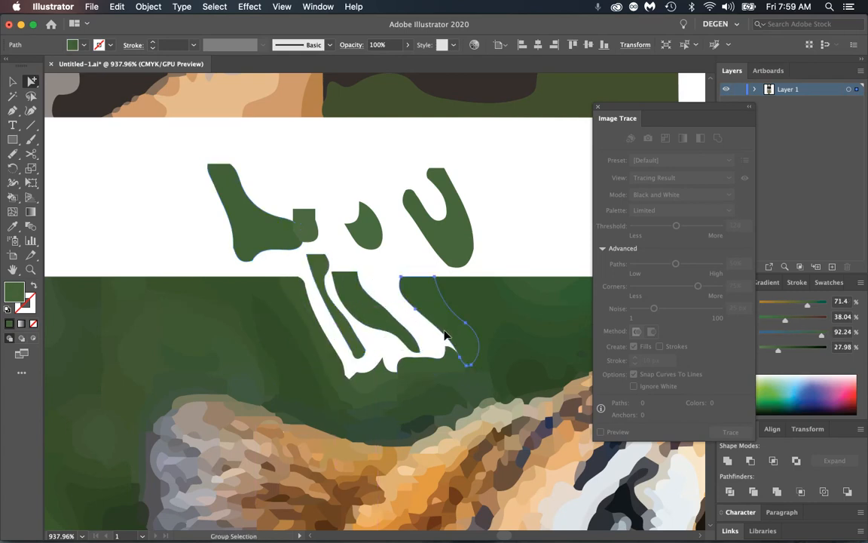
drag(445, 336, 412, 325)
drag(507, 240, 524, 218)
drag(276, 335, 279, 305)
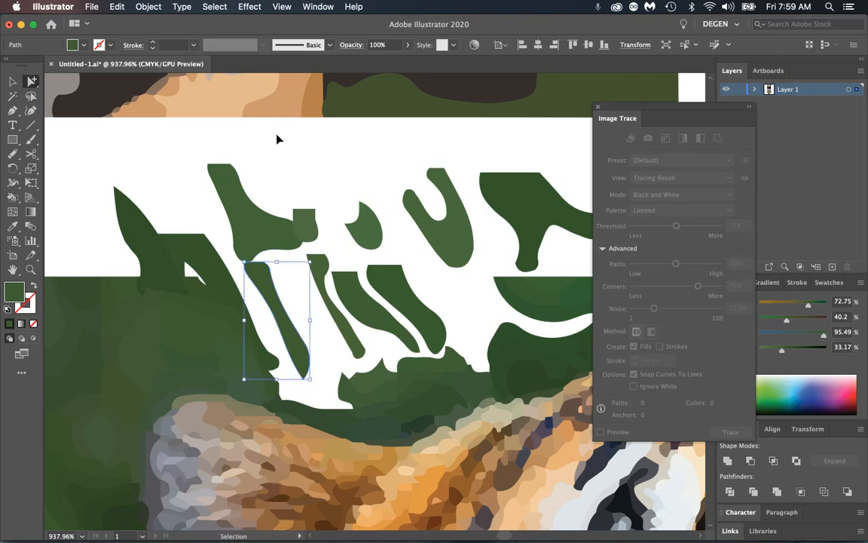
Undo all the moves of the green background shapes in the High Fidelity Photo tiger.
key(super+z)
key(super+z)
key(super+z)
key(super+z)
key(super+z)
key(super+z)
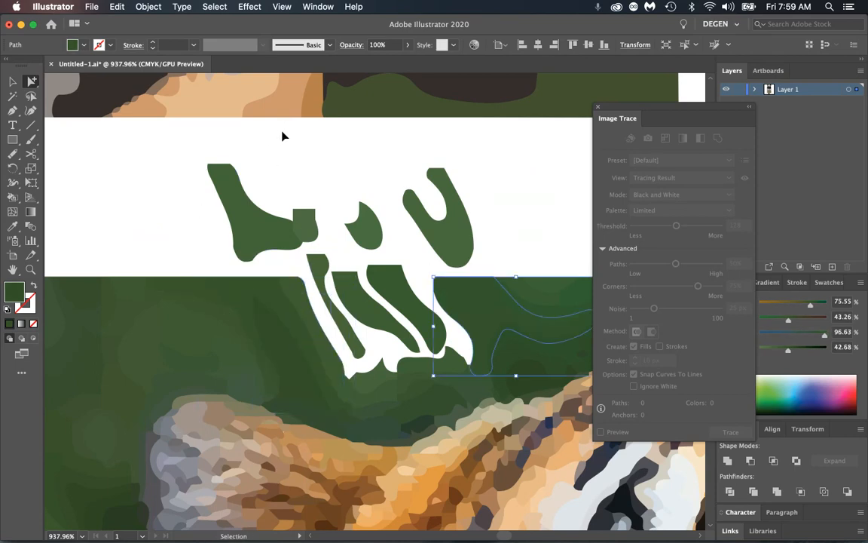
key(super+z)
key(super+z)
key(super+z)
key(super+z)
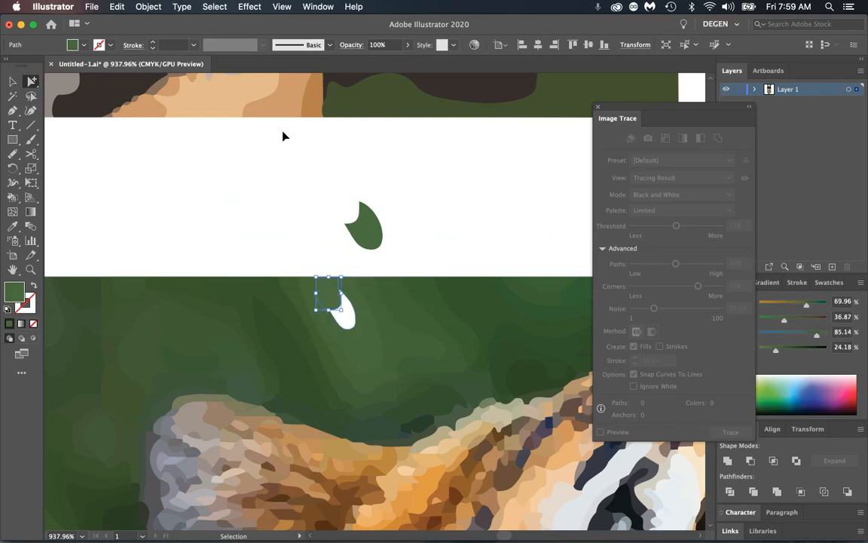
key(super+z)
key(super+z)
key(super+z)
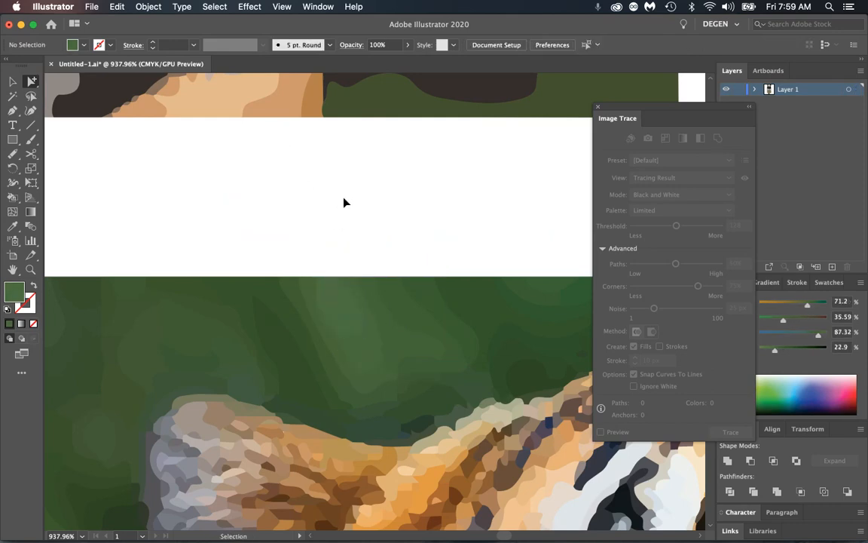
Examine the robot and tree tracings up close, selecting the tree to inspect its anchor points.
key(super+0)
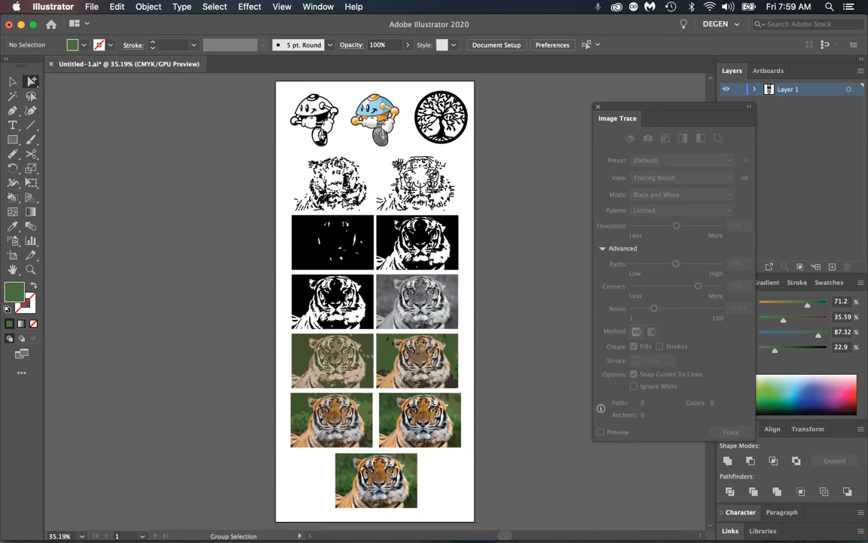
click(31, 269)
drag(288, 88, 394, 170)
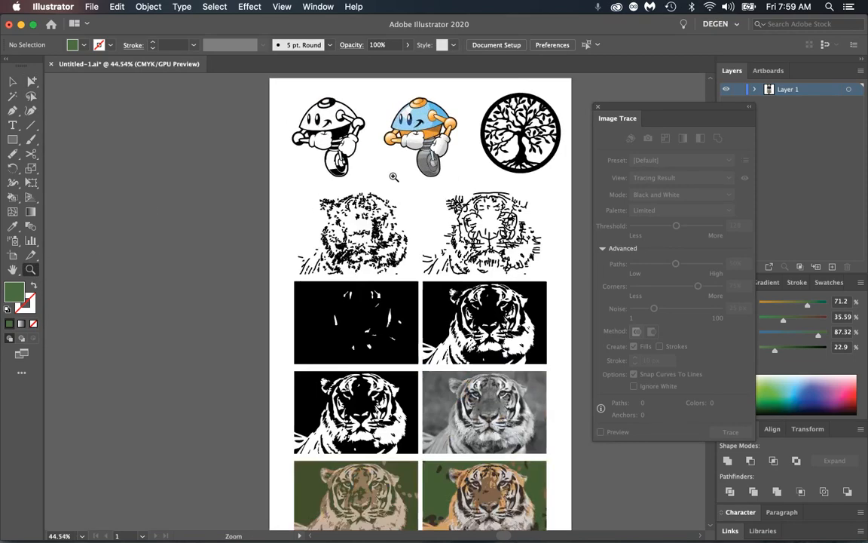
drag(483, 191, 325, 221)
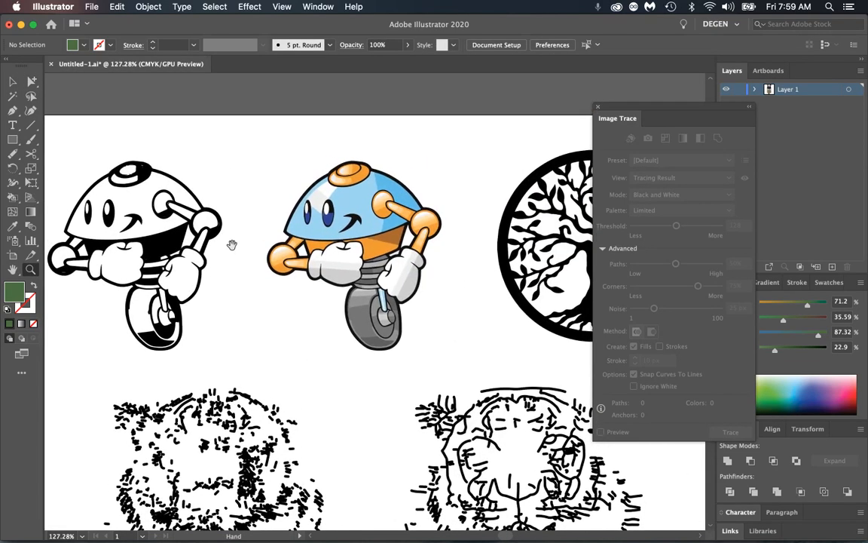
drag(451, 231, 238, 219)
key(v)
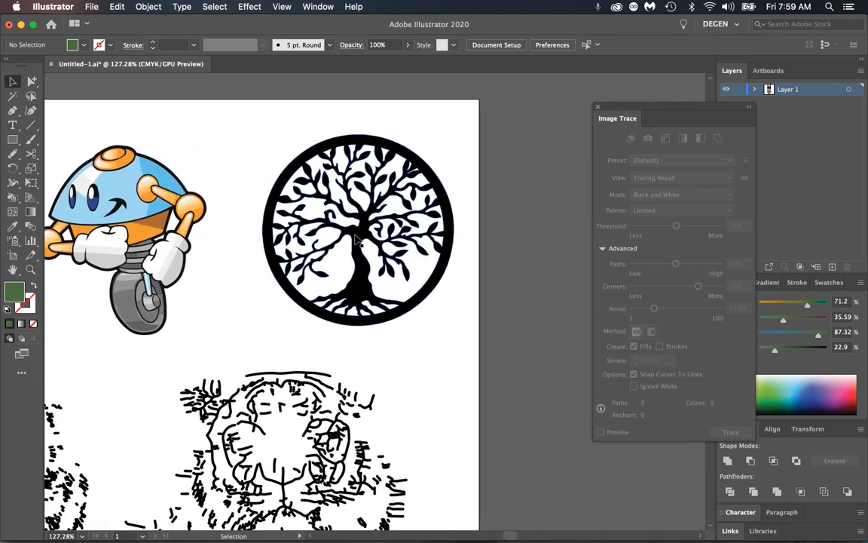
click(331, 231)
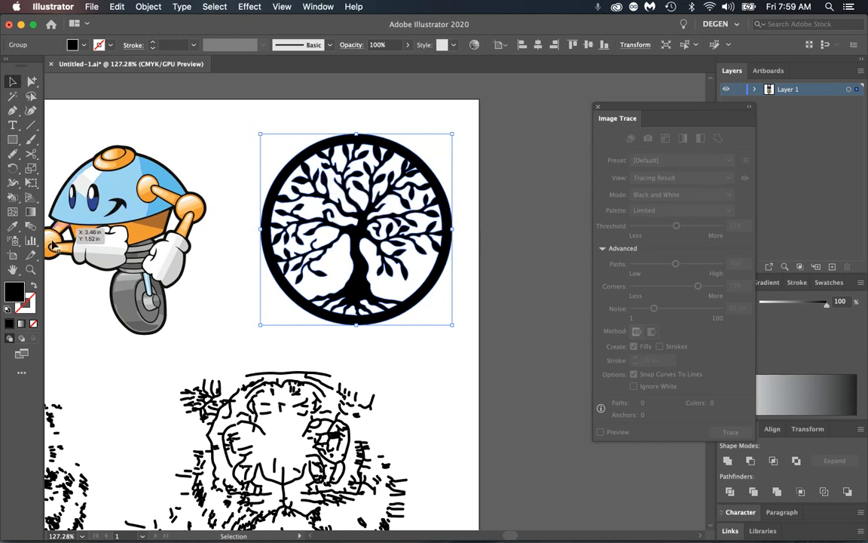
click(30, 270)
drag(260, 143, 564, 363)
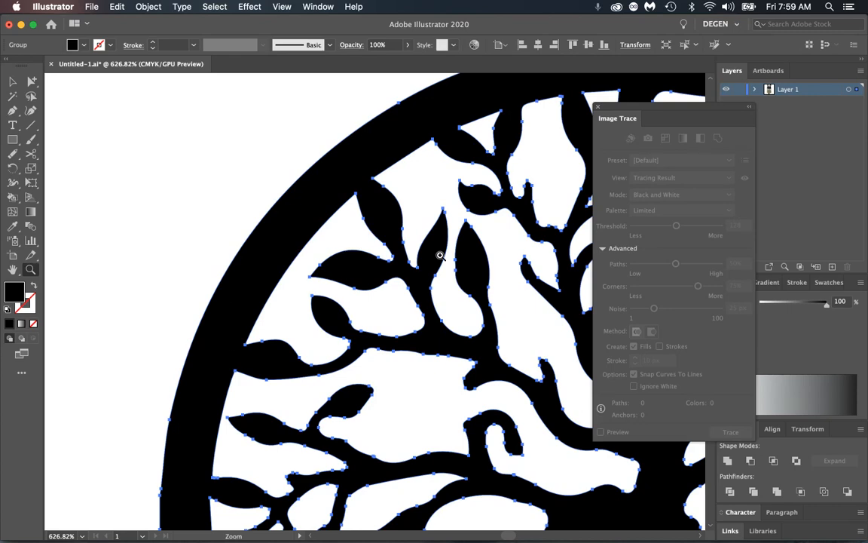
Fit the whole artboard in the window and deselect the tree.
key(super+0)
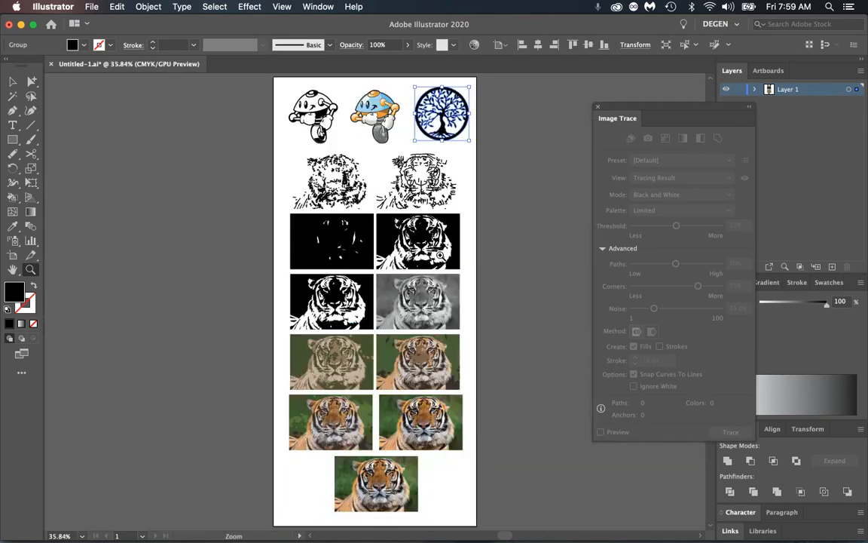
key(v)
click(238, 140)
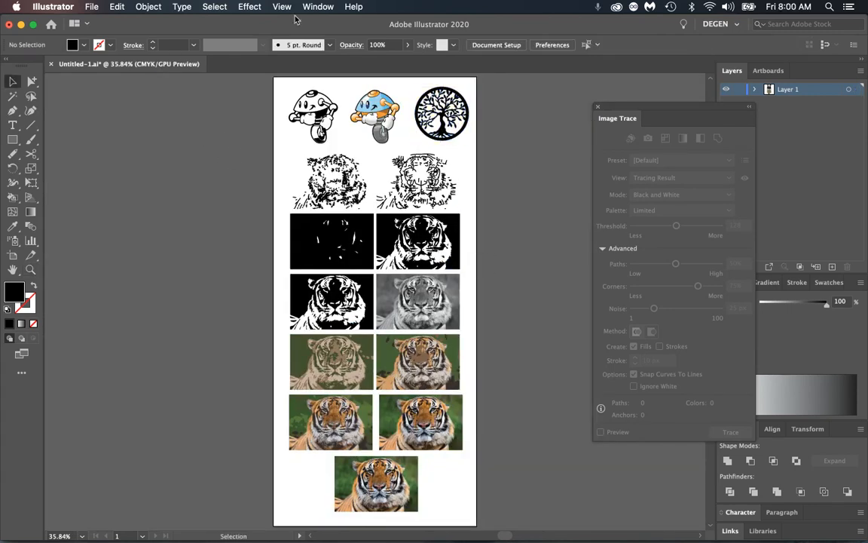
key(z)
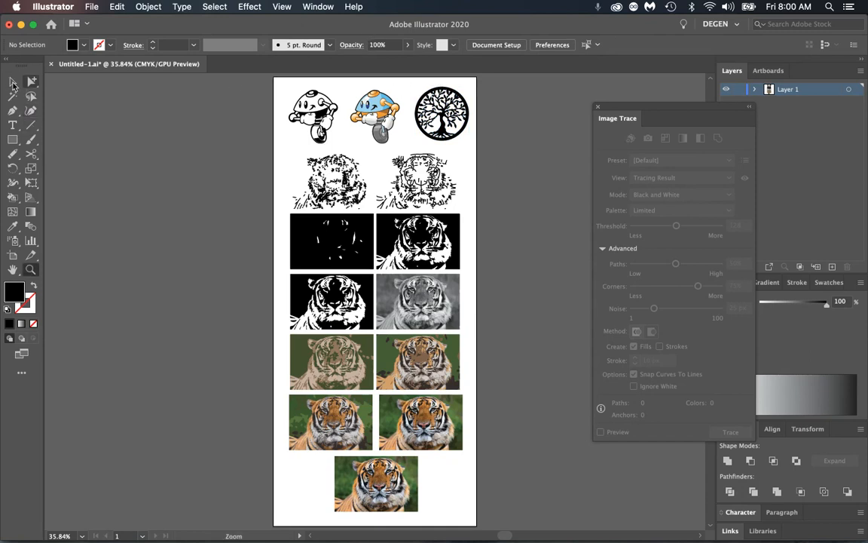
key(v)
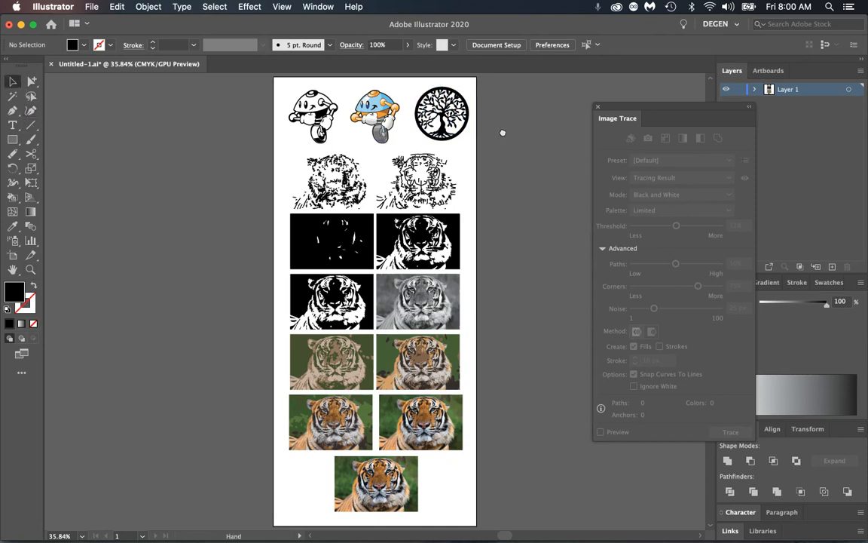
Move the Image Trace panel closer to the artboard and reposition the view so all tracings show beside it.
key(space)
drag(502, 132, 481, 157)
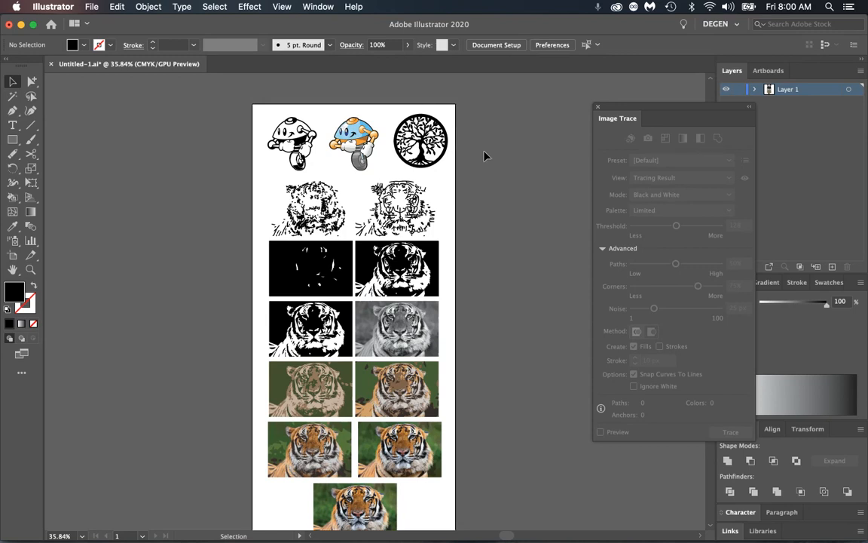
drag(616, 111, 530, 104)
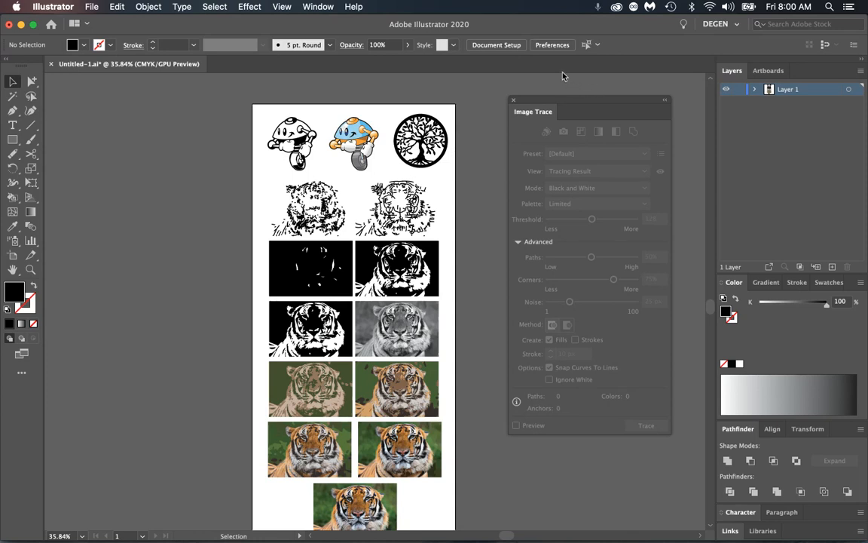
drag(455, 153, 441, 126)
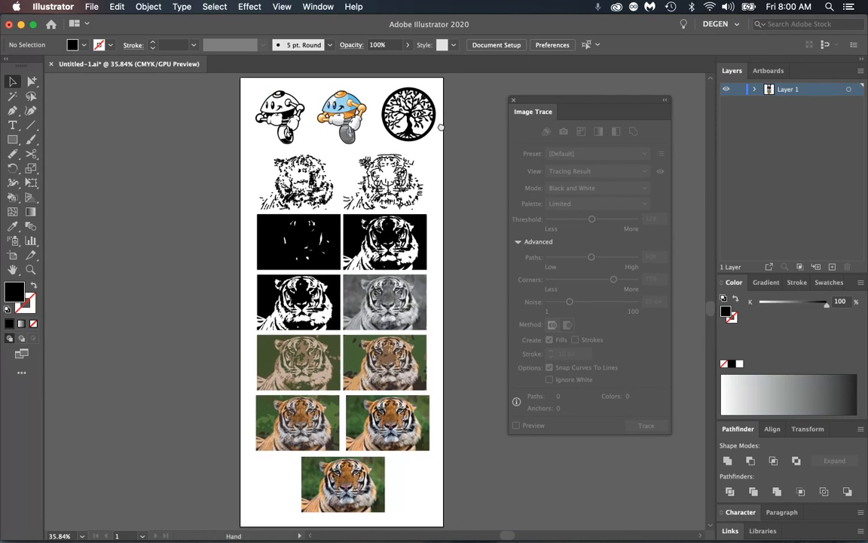